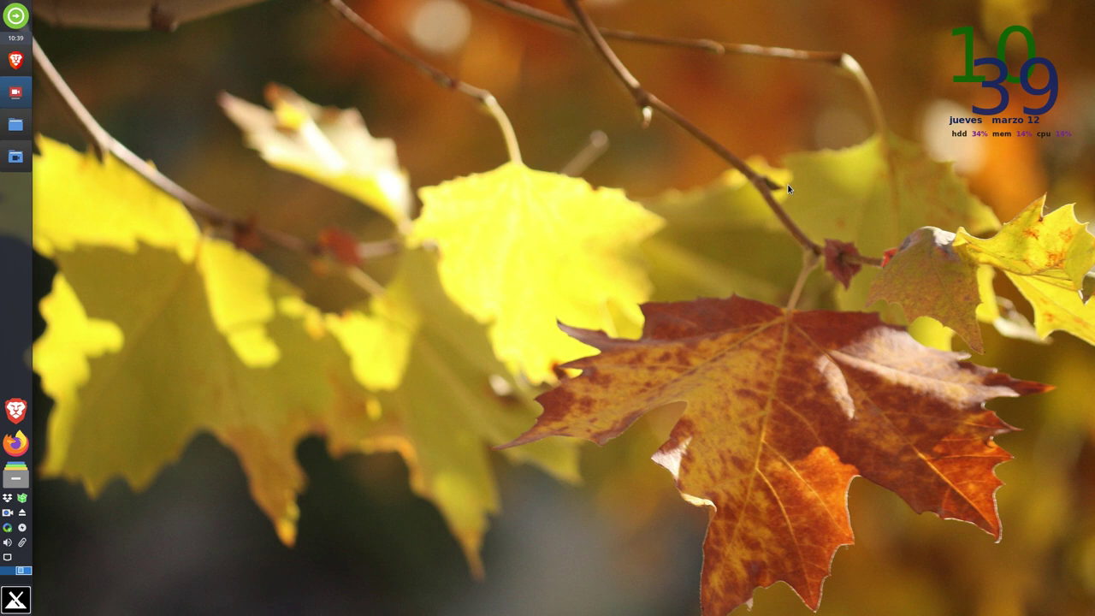
# Launch the GNU Image Manipulation Program from the Gráficos category of the Whisker menu
pyautogui.click(17, 602)
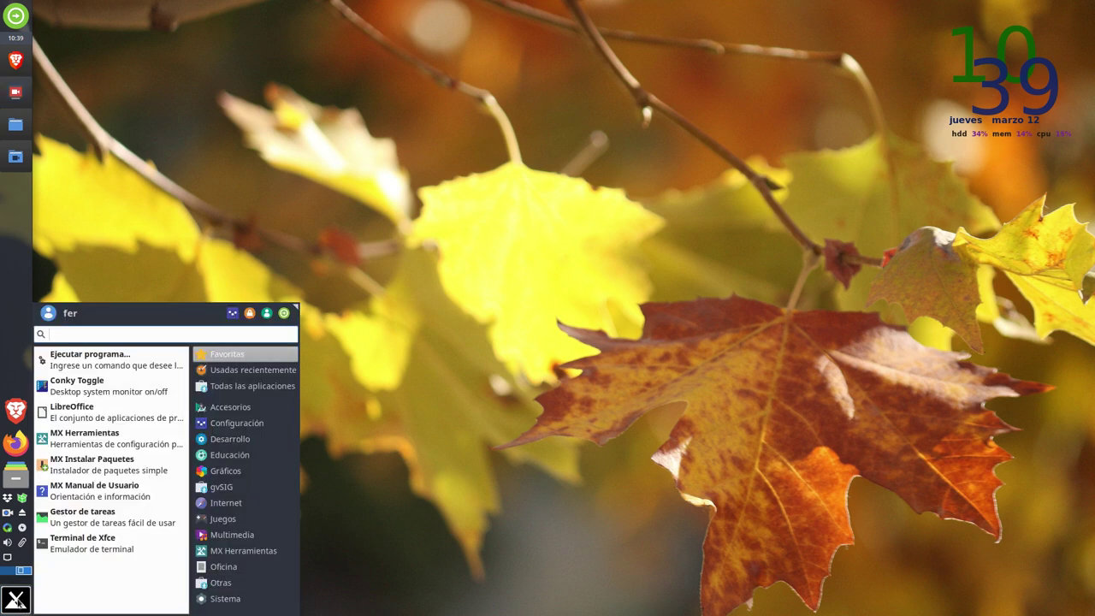
pyautogui.click(226, 471)
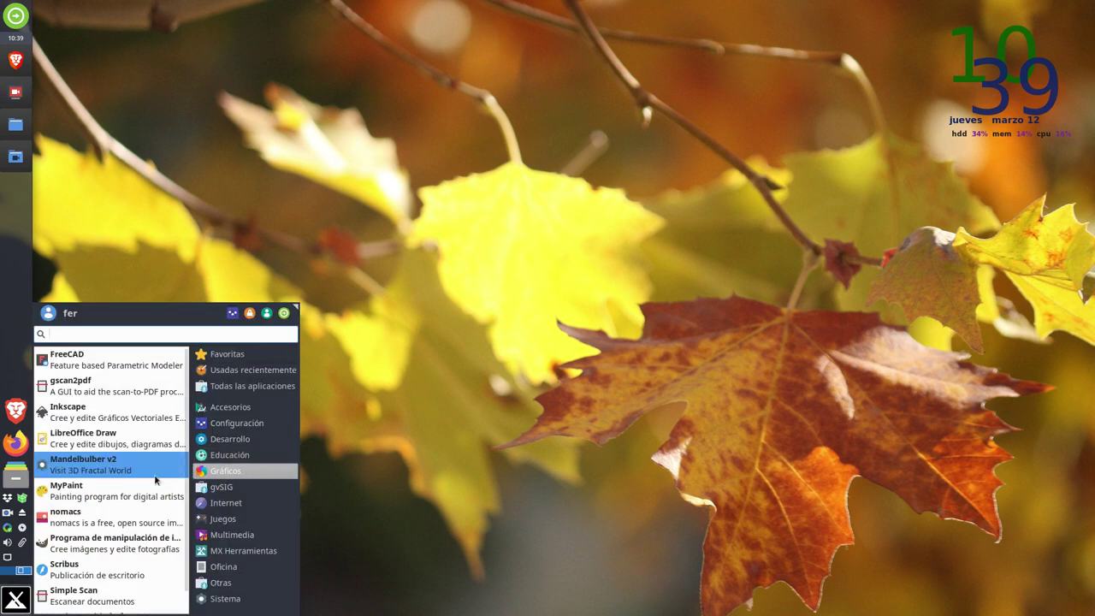
pyautogui.click(118, 543)
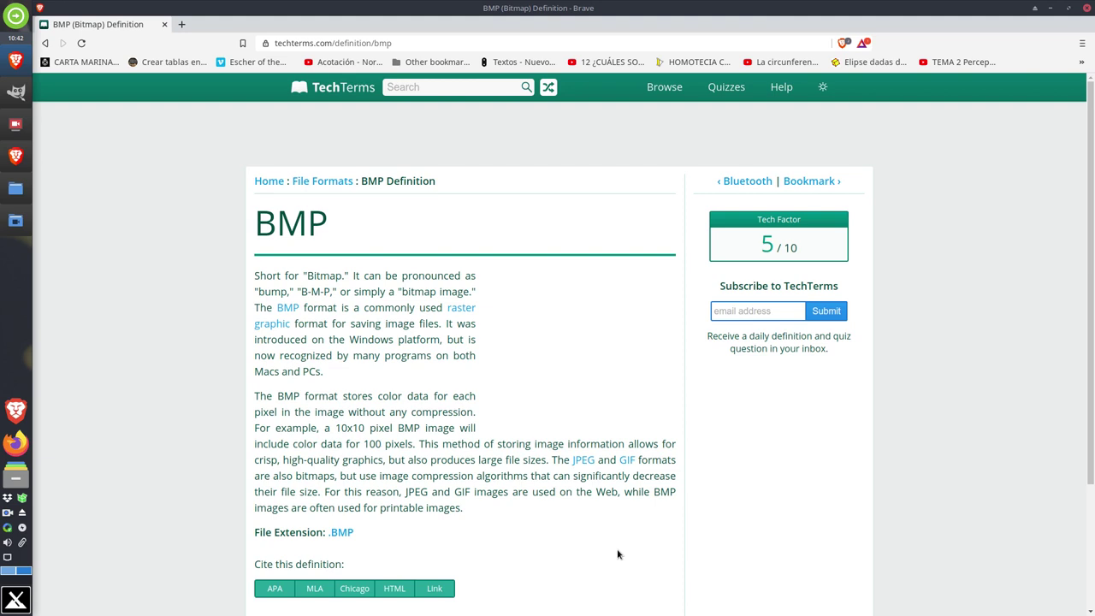
# Minimize Brave and reopen dachshund.jpg from File > Open Recent in GIMP
pyautogui.click(1050, 8)
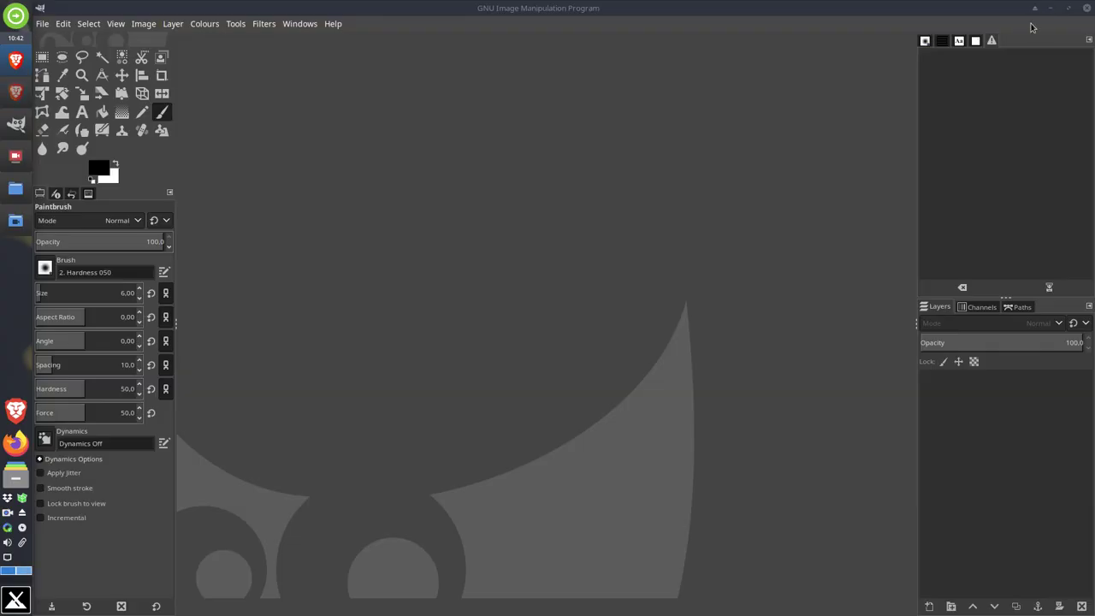
pyautogui.click(43, 24)
pyautogui.moveTo(56, 122)
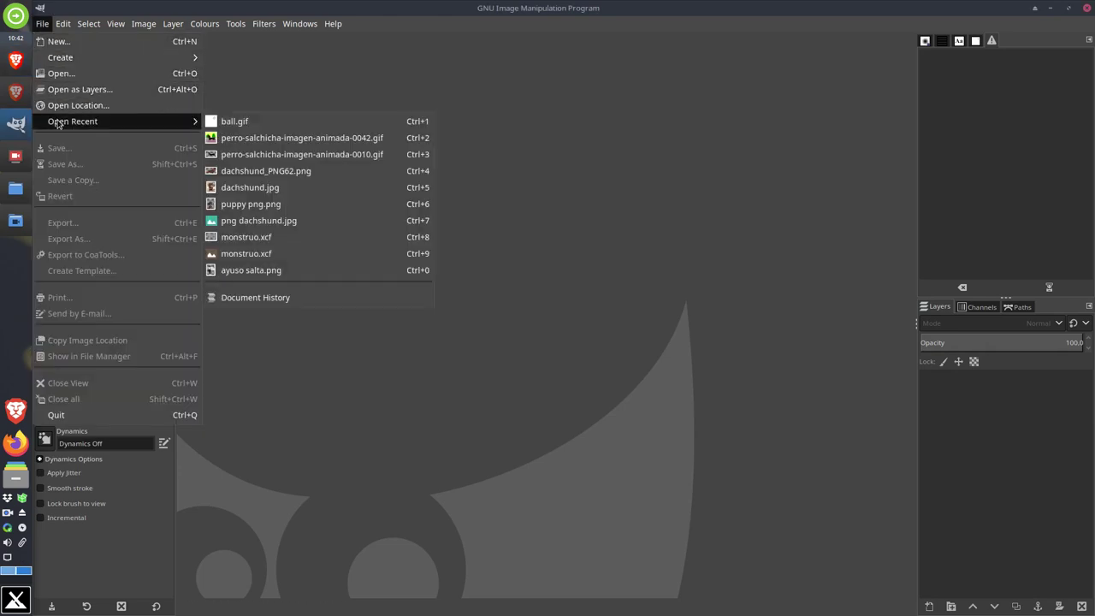
pyautogui.click(249, 188)
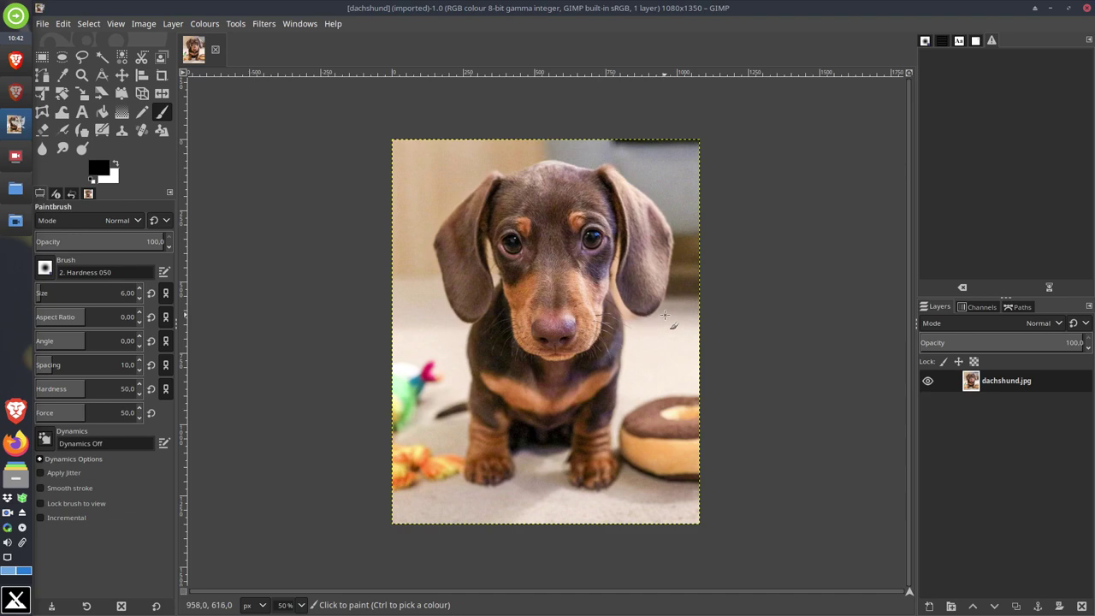
# Zoom the canvas to about 9000% until the dog's face shows pixel blocks
pyautogui.scroll(6, 599, 298)
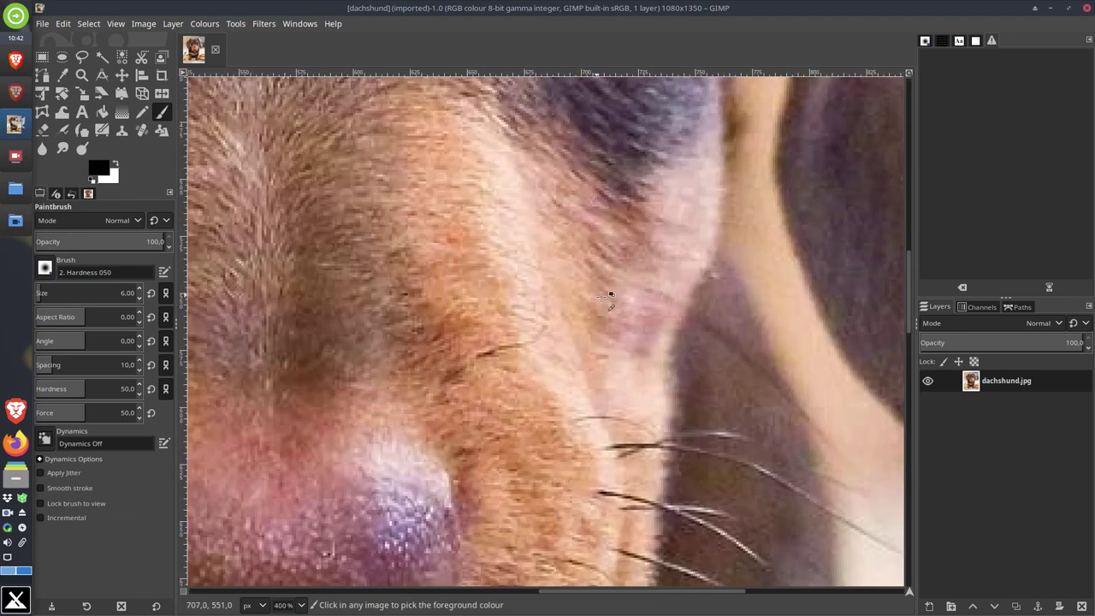
pyautogui.scroll(8, 601, 296)
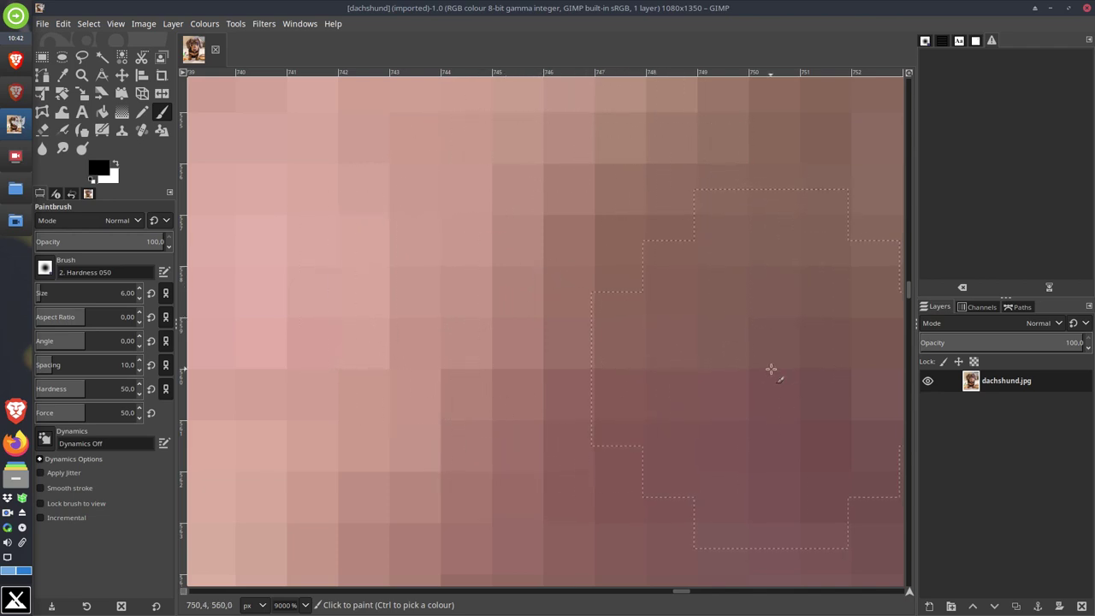
pyautogui.scroll(1, 623, 325)
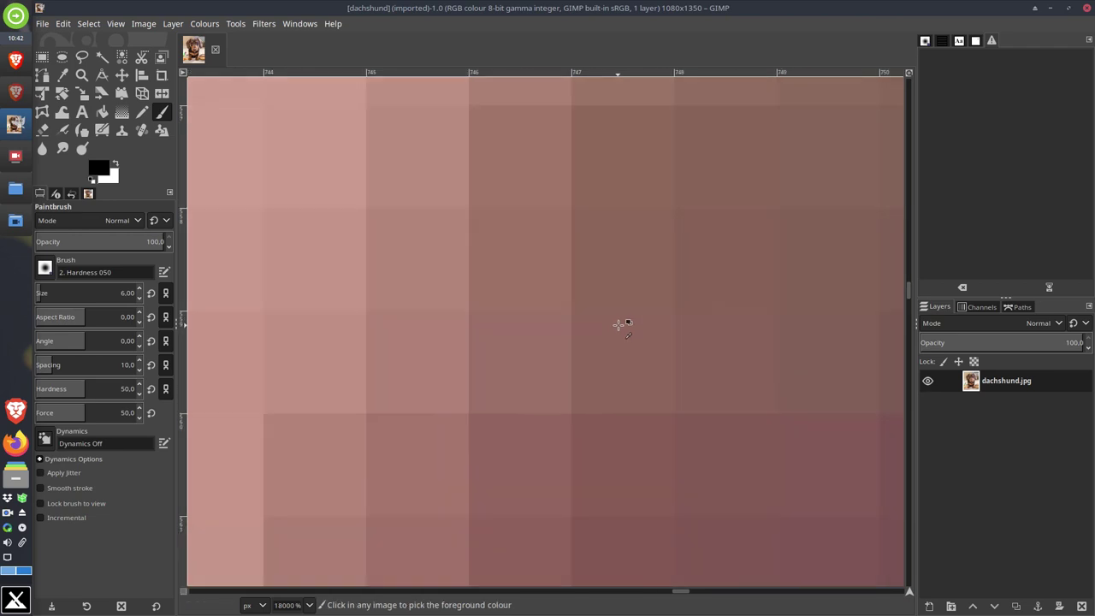
pyautogui.scroll(-1, 618, 325)
pyautogui.scroll(-1, 618, 325)
pyautogui.scroll(1, 617, 324)
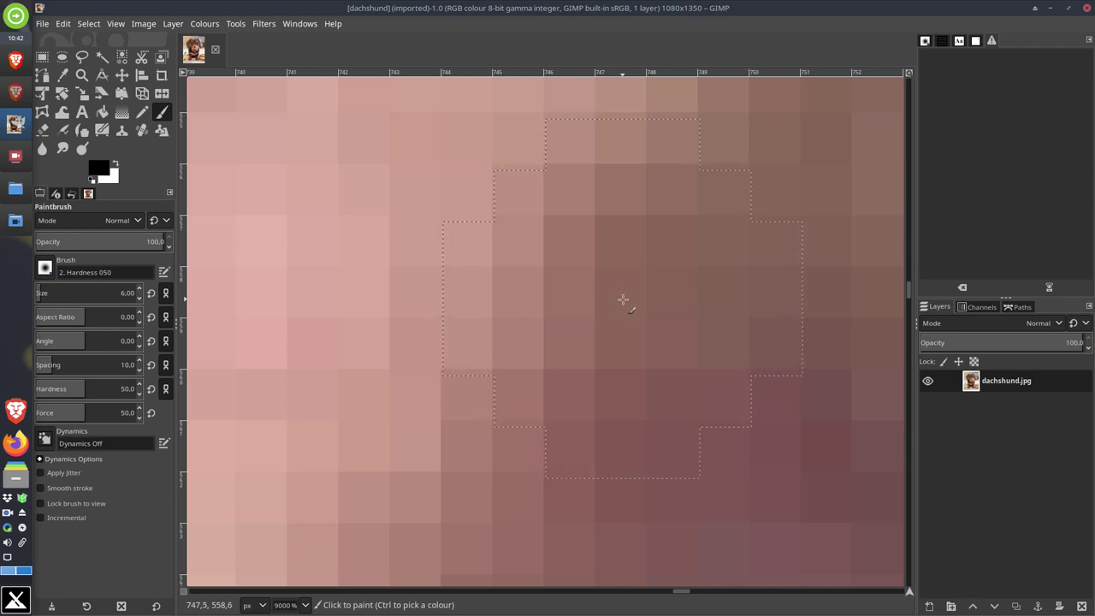
pyautogui.press('ctrl')
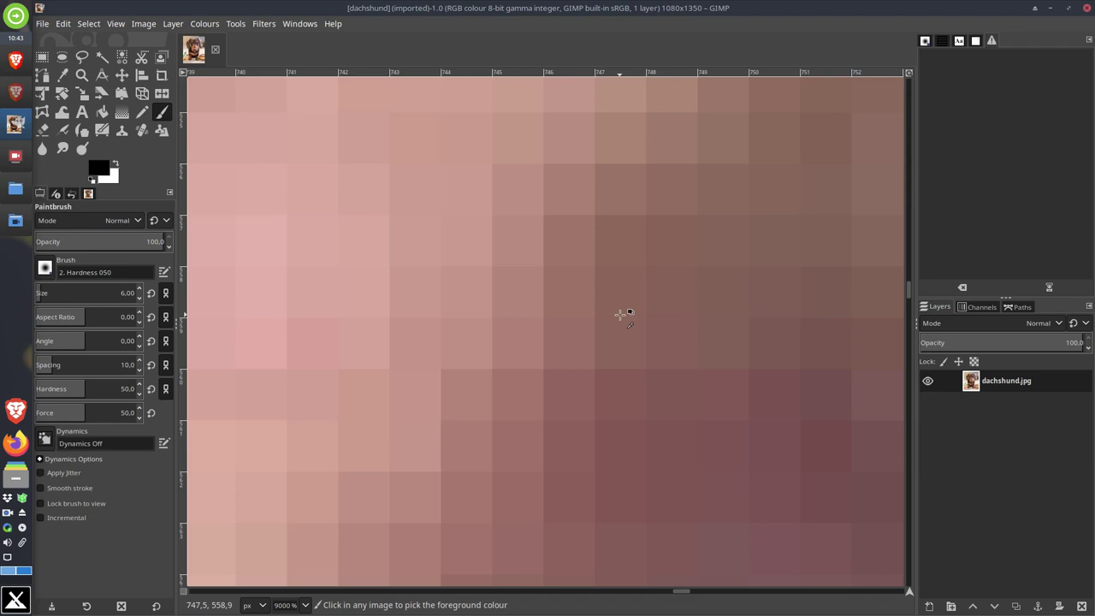
pyautogui.keyDown('ctrl'); pyautogui.scroll(2, 627, 313); pyautogui.keyUp('ctrl')
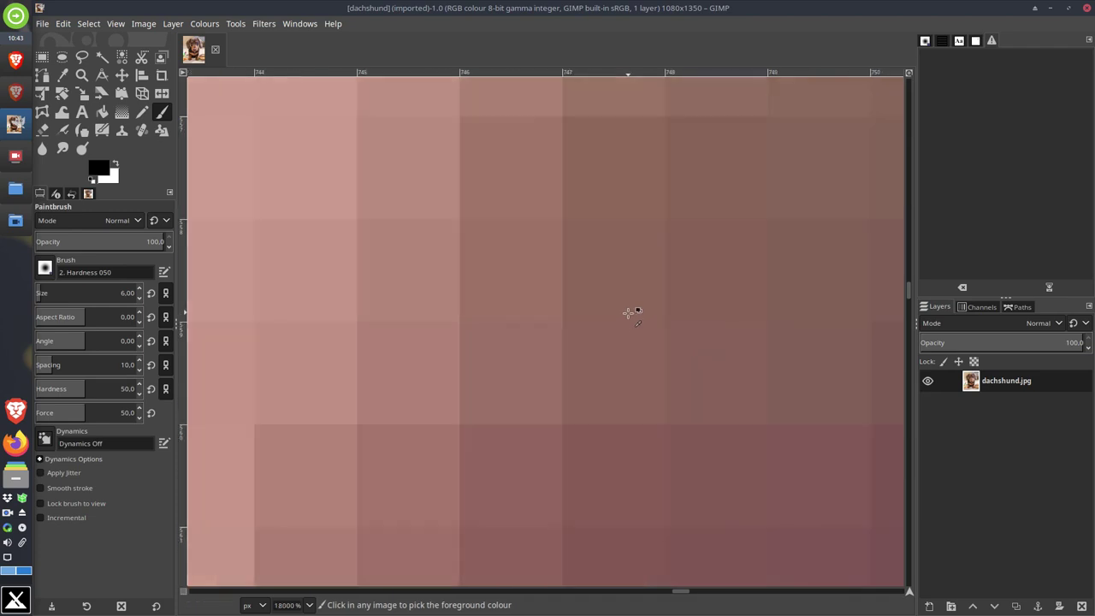
pyautogui.keyDown('ctrl'); pyautogui.scroll(-4, 627, 313); pyautogui.keyUp('ctrl')
pyautogui.keyDown('ctrl'); pyautogui.scroll(2, 627, 313); pyautogui.keyUp('ctrl')
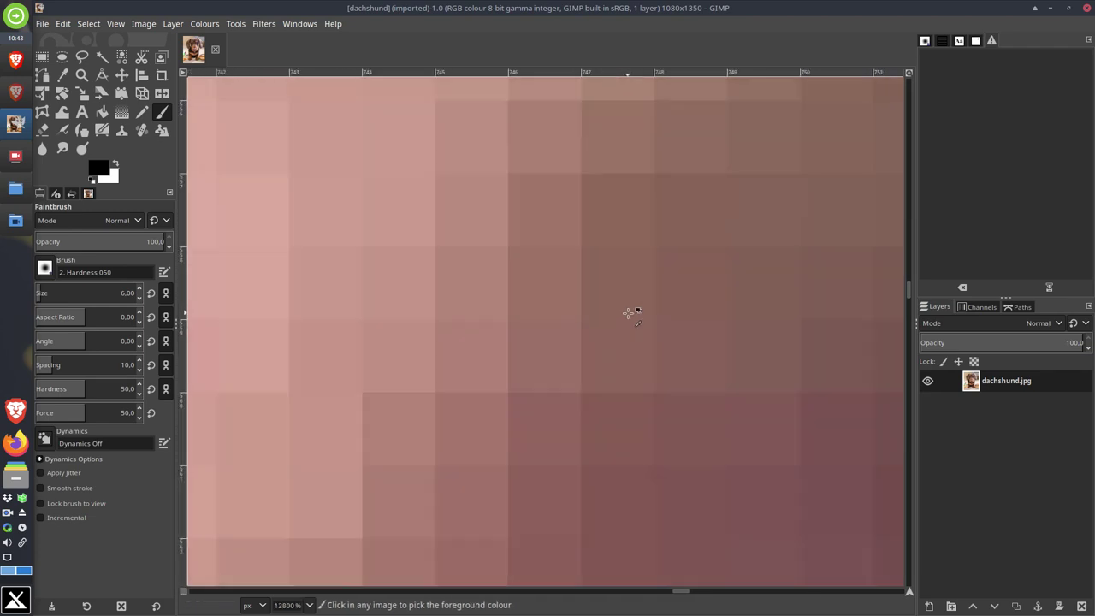
pyautogui.keyDown('ctrl'); pyautogui.scroll(-2, 627, 313); pyautogui.keyUp('ctrl')
pyautogui.keyDown('ctrl'); pyautogui.scroll(4, 629, 313); pyautogui.keyUp('ctrl')
pyautogui.keyDown('ctrl'); pyautogui.scroll(-1, 630, 308); pyautogui.keyUp('ctrl')
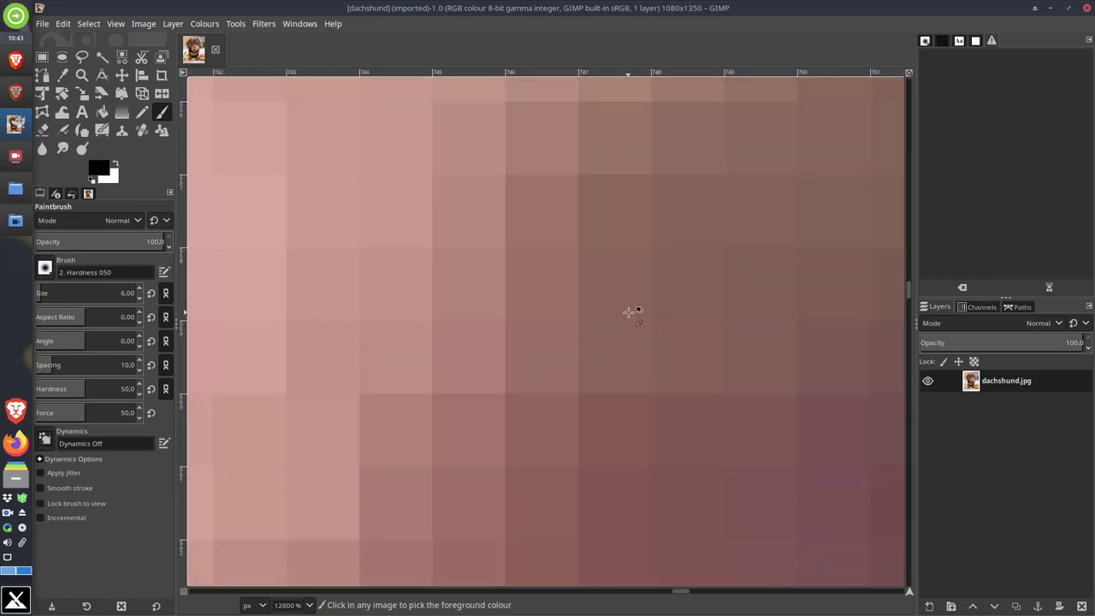
pyautogui.keyDown('ctrl'); pyautogui.scroll(2, 630, 308); pyautogui.keyUp('ctrl')
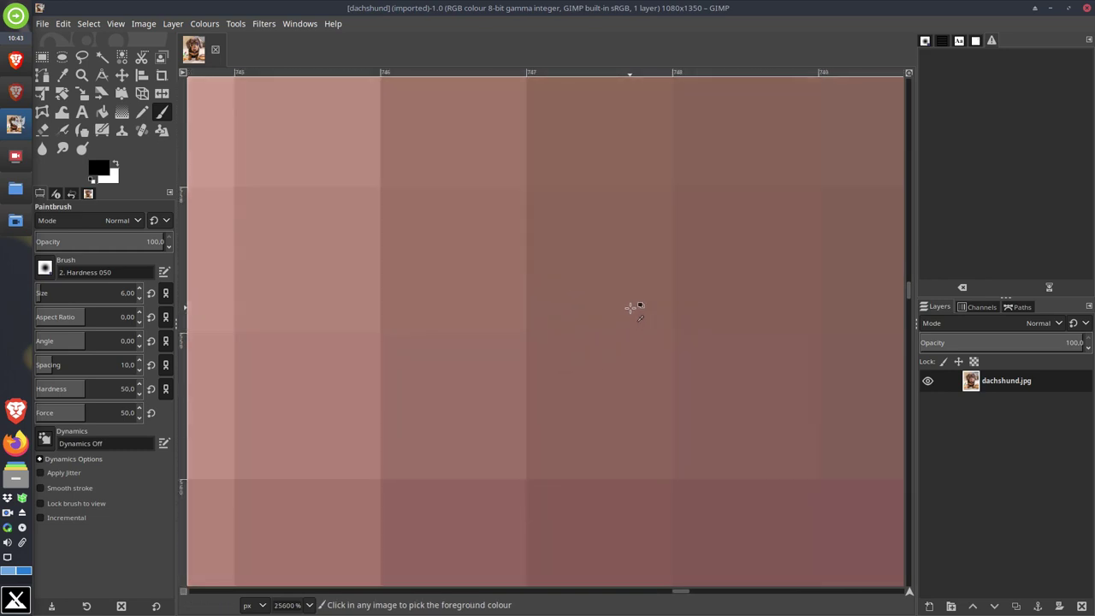
pyautogui.keyDown('ctrl'); pyautogui.scroll(-4, 630, 308); pyautogui.keyUp('ctrl')
pyautogui.keyDown('ctrl'); pyautogui.scroll(-7, 631, 308); pyautogui.keyUp('ctrl')
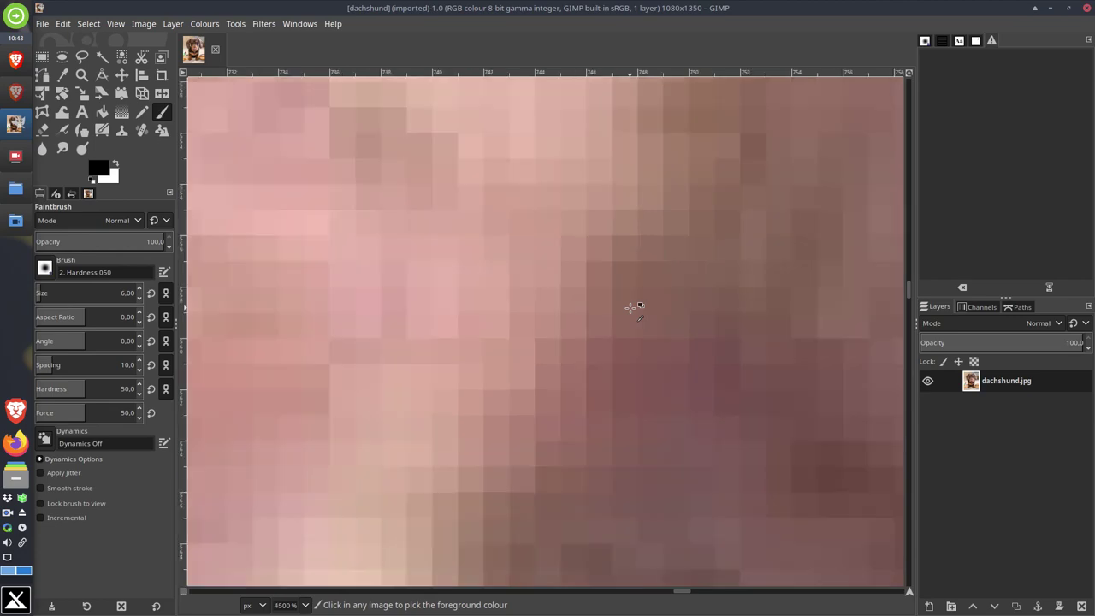
pyautogui.keyDown('ctrl'); pyautogui.scroll(-5, 630, 308); pyautogui.keyUp('ctrl')
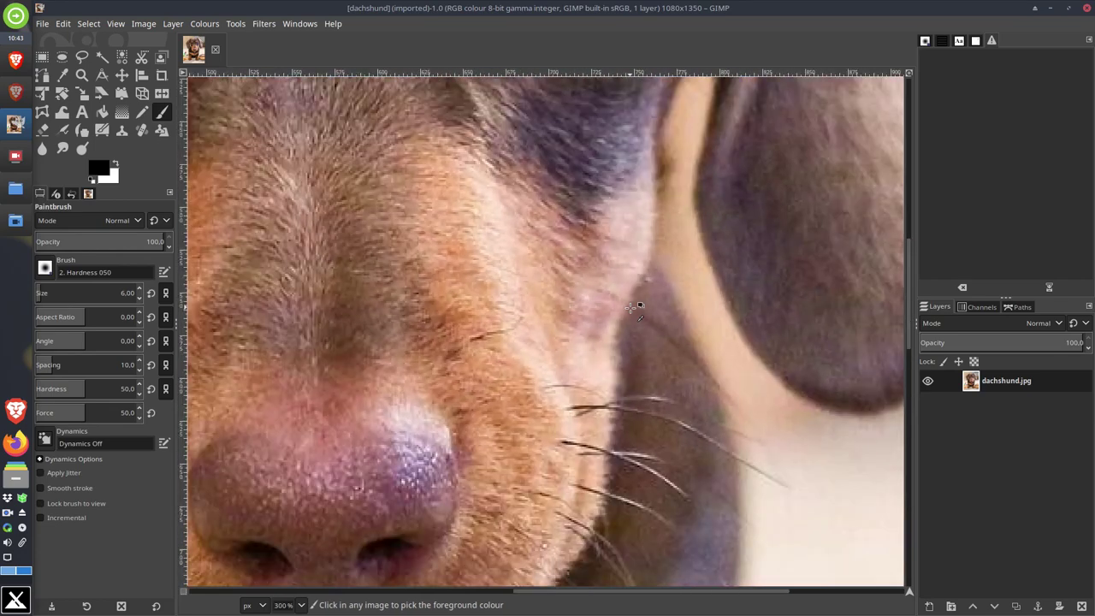
pyautogui.keyDown('ctrl'); pyautogui.scroll(3, 631, 308); pyautogui.keyUp('ctrl')
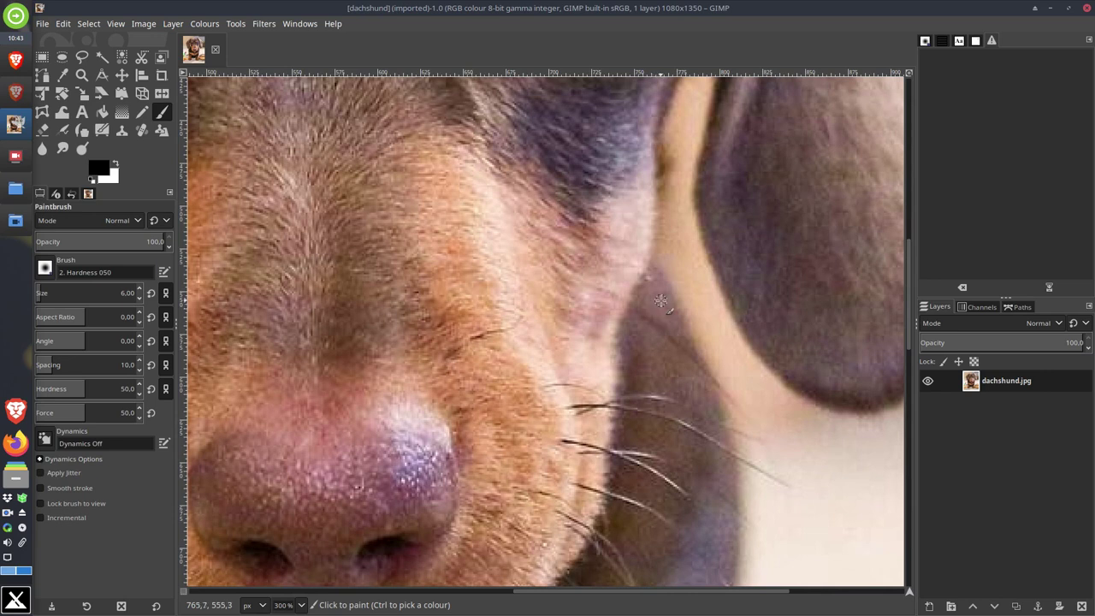
pyautogui.keyDown('ctrl'); pyautogui.scroll(5, 661, 300); pyautogui.keyUp('ctrl')
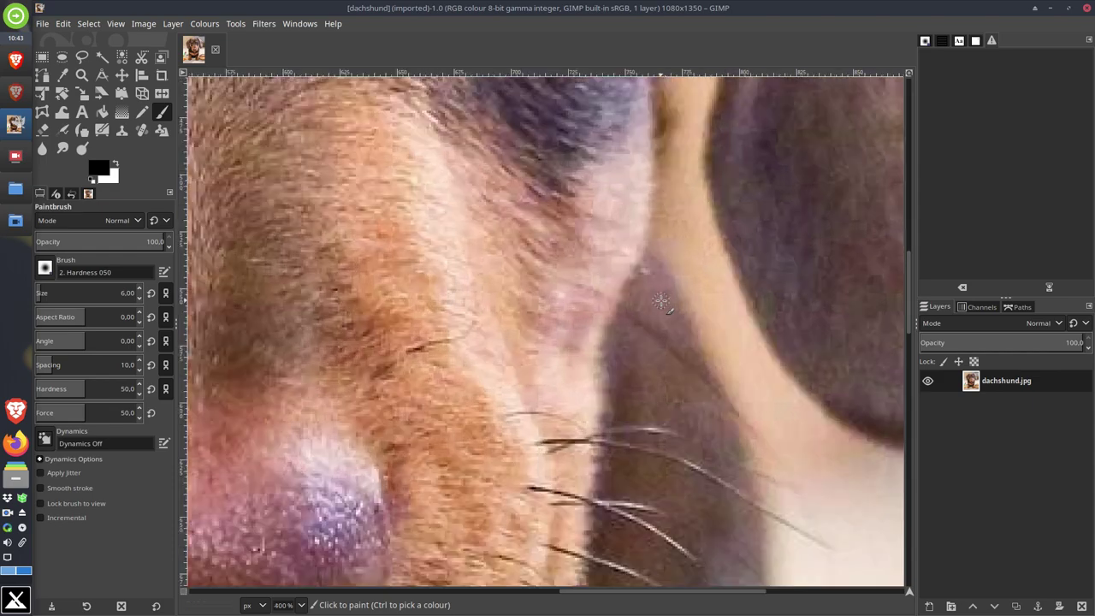
pyautogui.keyDown('ctrl'); pyautogui.scroll(-7, 661, 300); pyautogui.keyUp('ctrl')
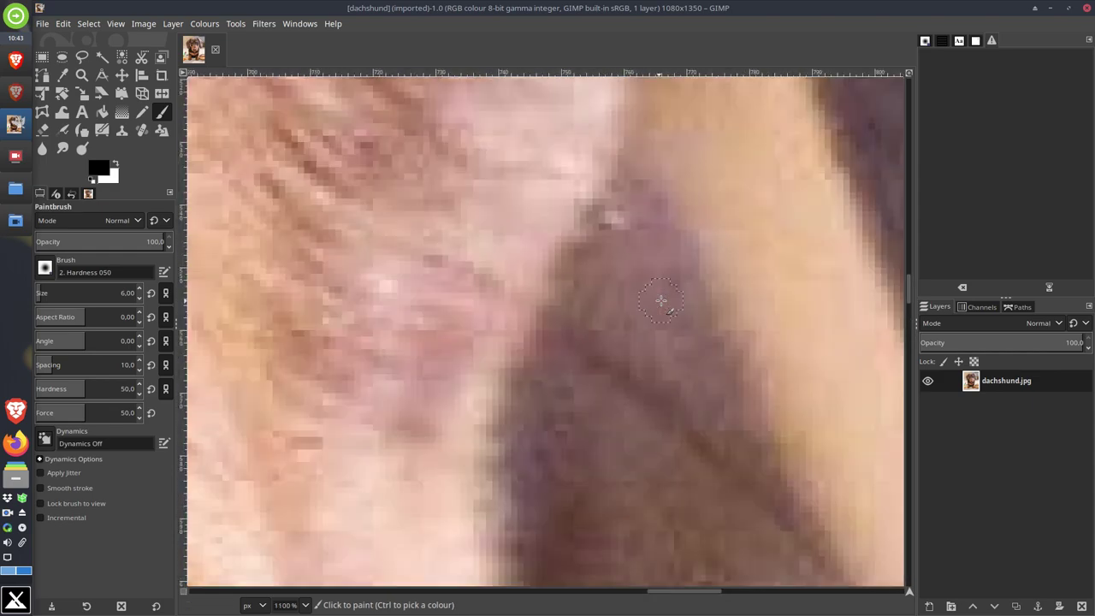
pyautogui.keyDown('ctrl'); pyautogui.scroll(-2, 661, 300); pyautogui.keyUp('ctrl')
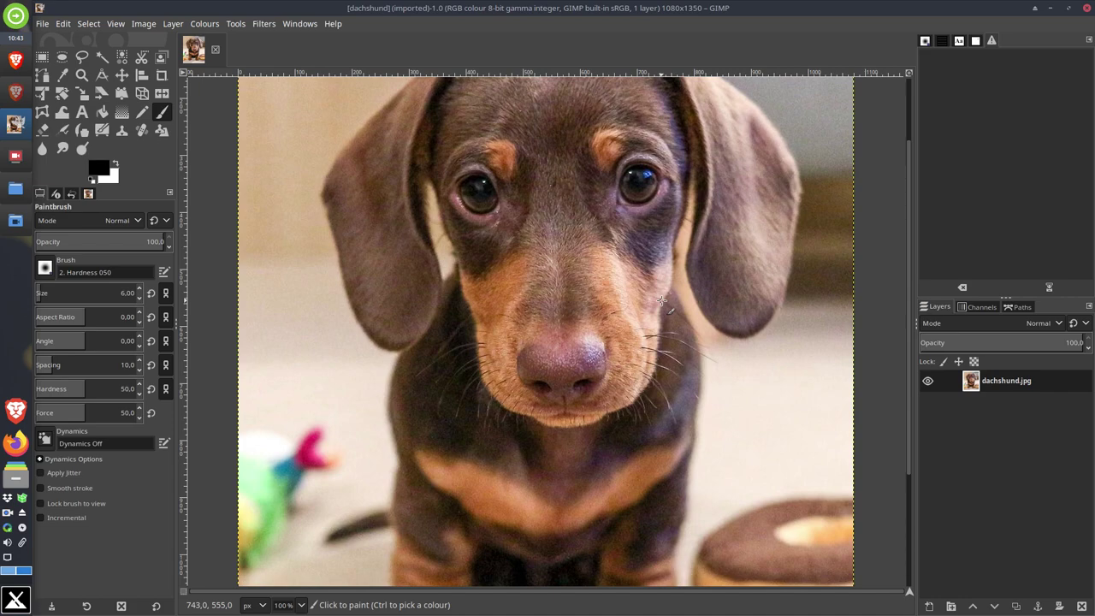
pyautogui.keyDown('ctrl'); pyautogui.scroll(4, 661, 300); pyautogui.keyUp('ctrl')
pyautogui.keyDown('ctrl'); pyautogui.scroll(-3, 661, 300); pyautogui.keyUp('ctrl')
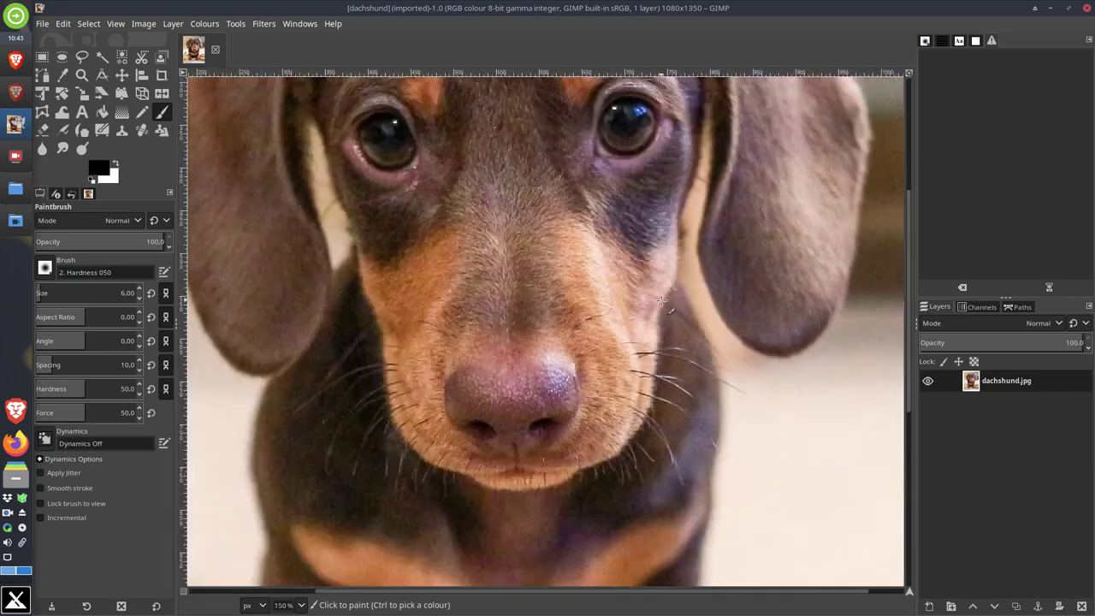
pyautogui.keyDown('ctrl'); pyautogui.scroll(-2, 661, 301); pyautogui.keyUp('ctrl')
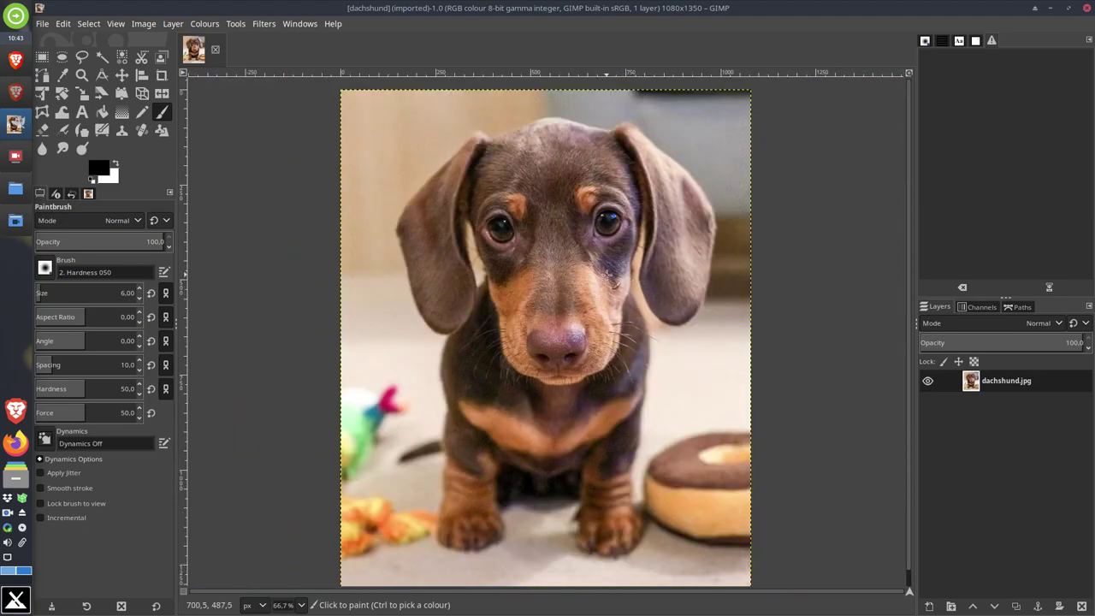
pyautogui.keyDown('ctrl'); pyautogui.scroll(3, 609, 274); pyautogui.keyUp('ctrl')
pyautogui.keyDown('ctrl'); pyautogui.scroll(8, 609, 273); pyautogui.keyUp('ctrl')
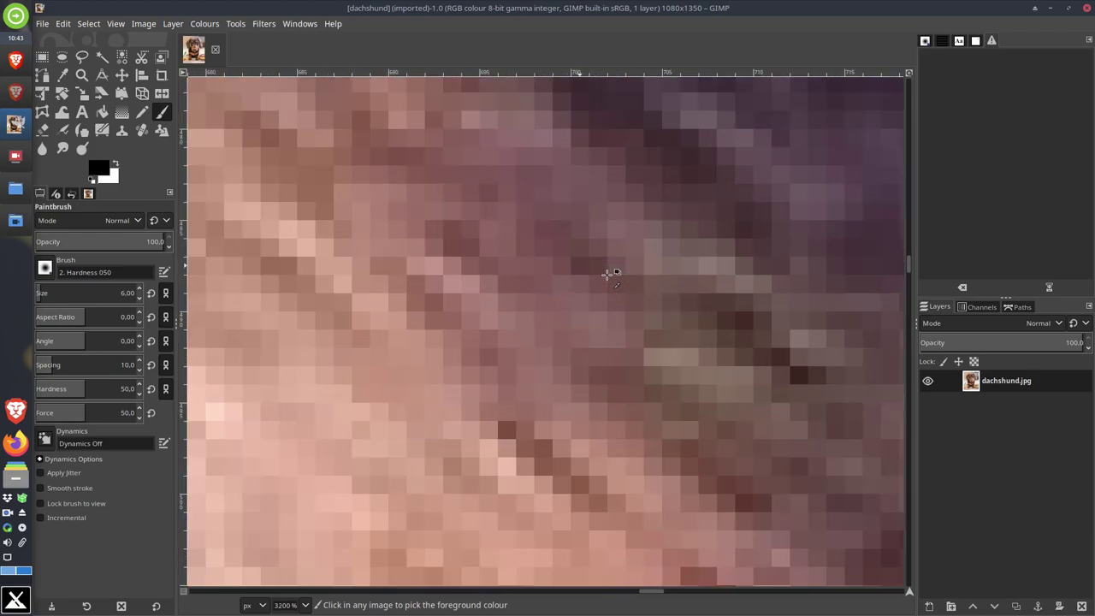
pyautogui.keyDown('ctrl'); pyautogui.scroll(-12, 609, 274); pyautogui.keyUp('ctrl')
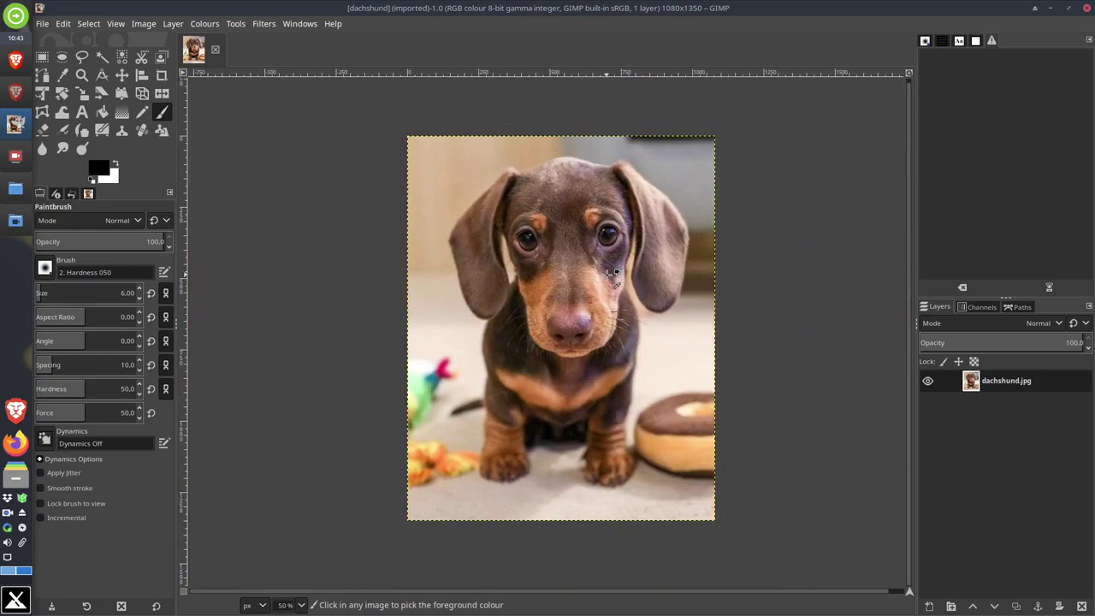
# Minimize GIMP to get back to the desktop and browser
pyautogui.click(1051, 8)
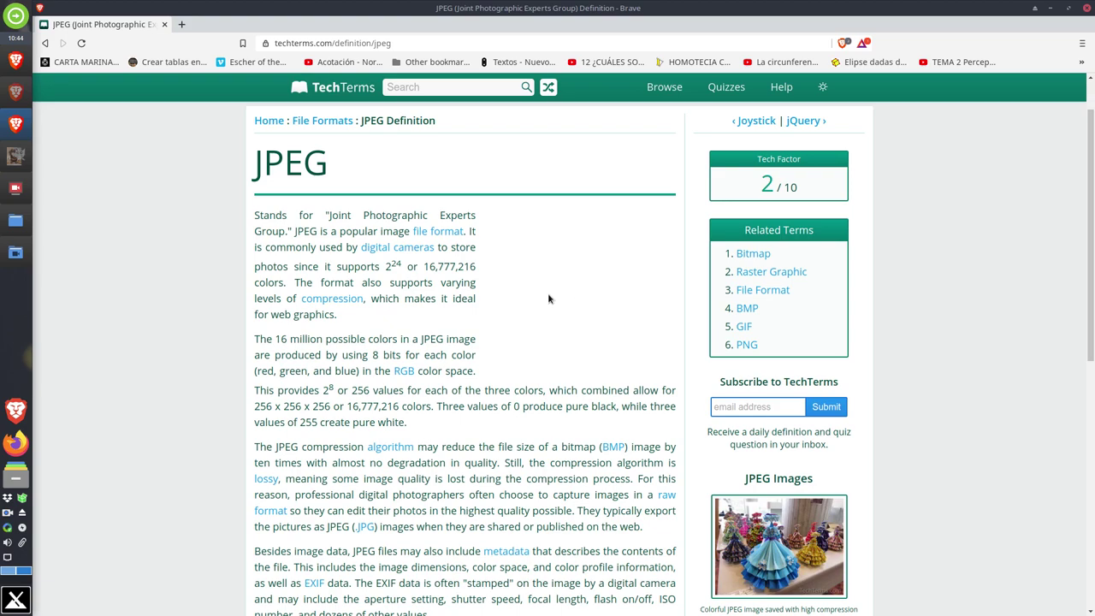
pyautogui.scroll(-4, 548, 293)
pyautogui.scroll(4, 541, 291)
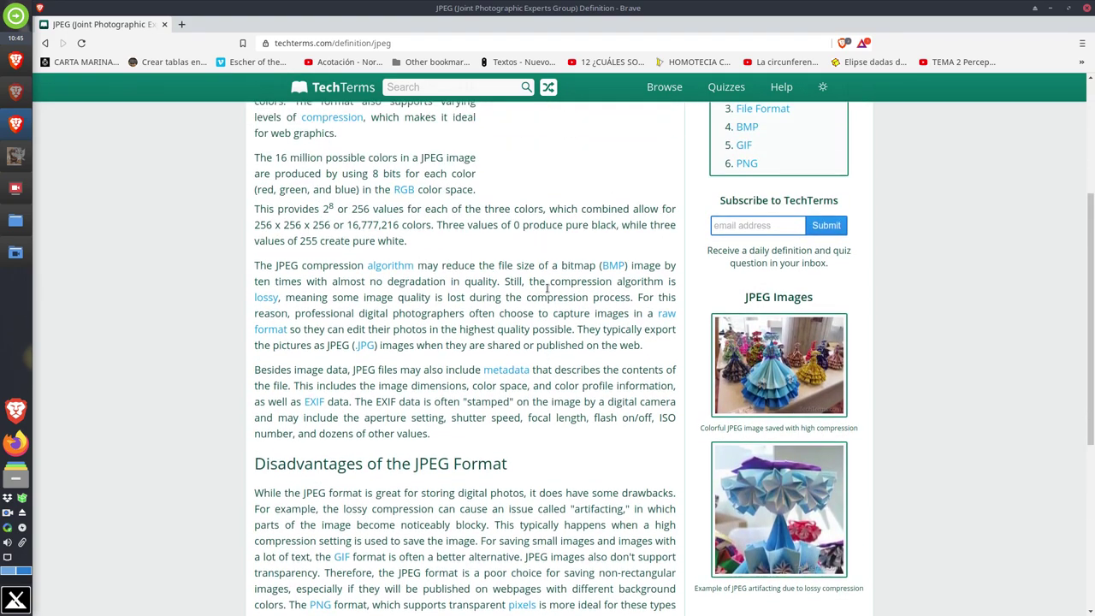
pyautogui.scroll(-1, 548, 265)
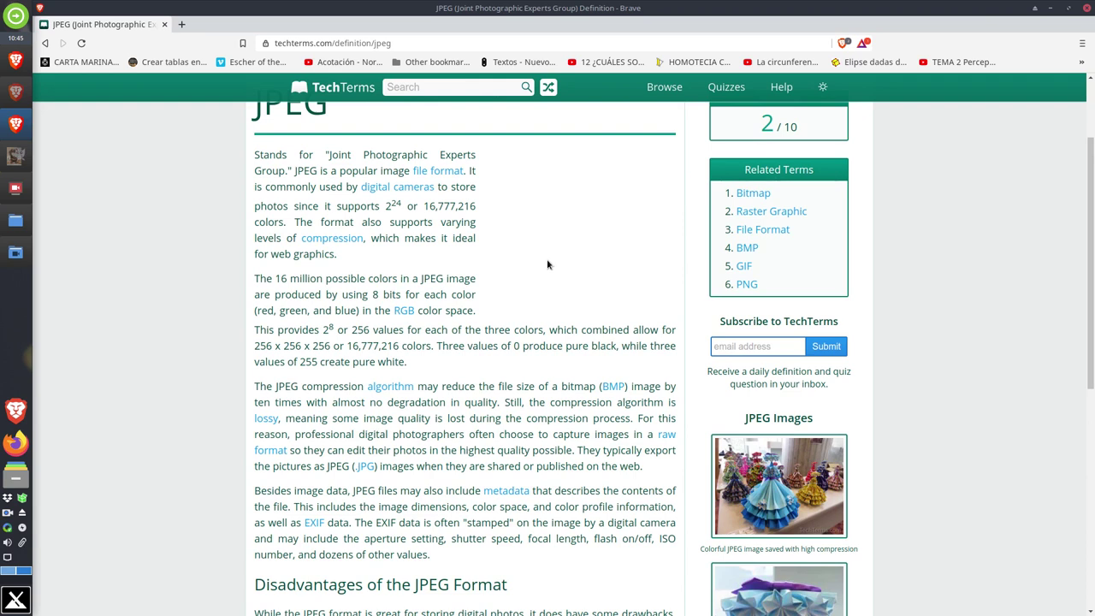
pyautogui.scroll(1, 513, 268)
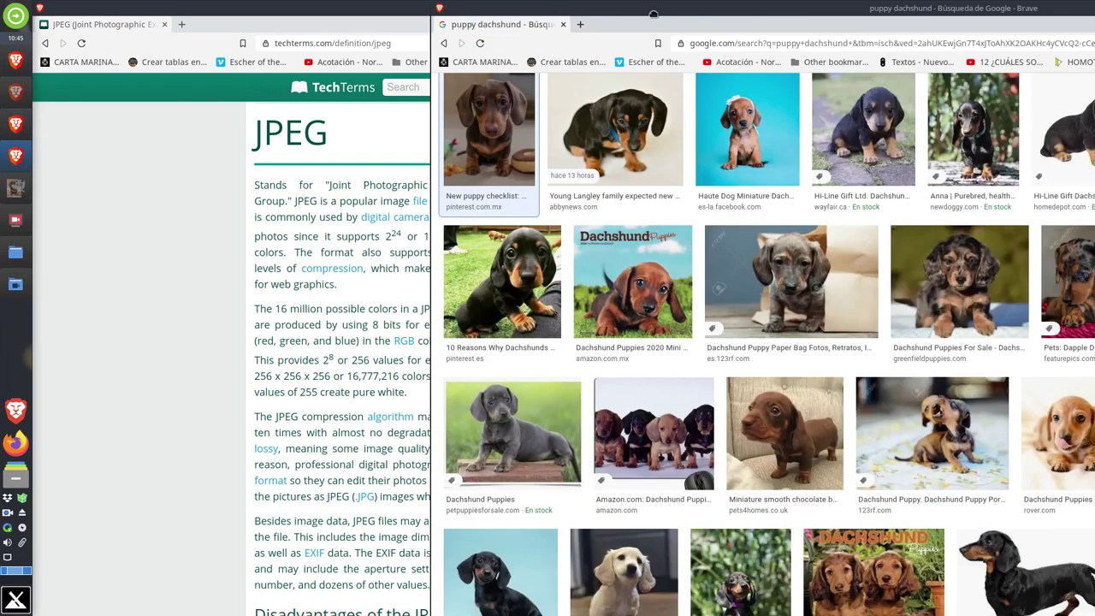
# Maximise the Google Images window and close the Pinterest pin page that opened
pyautogui.doubleClick(653, 12)
pyautogui.click(894, 205)
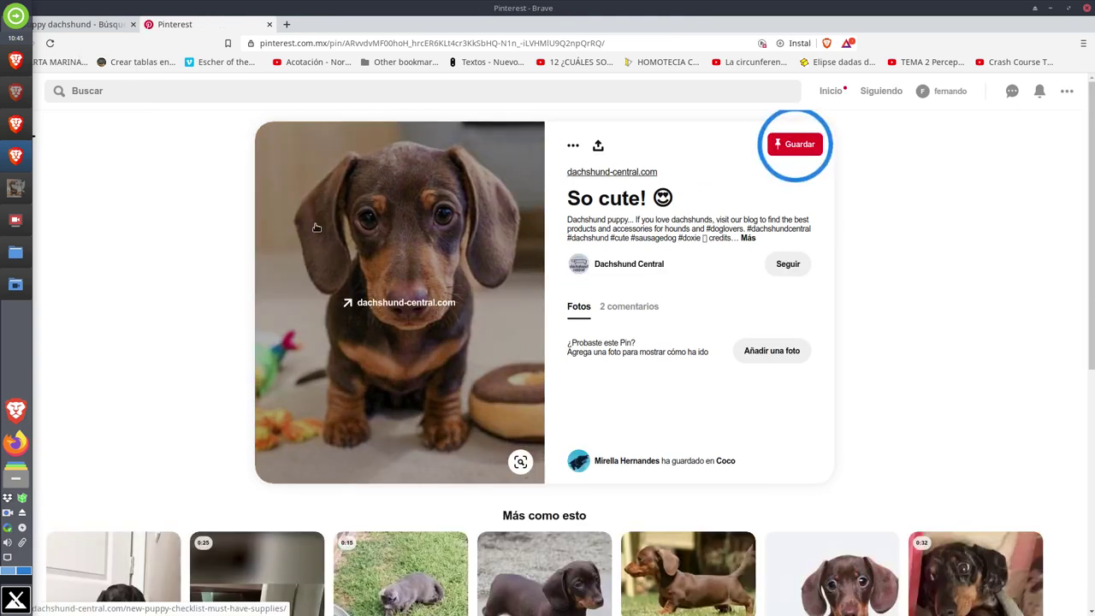
pyautogui.moveTo(256, 17); pyautogui.dragTo(289, 18)
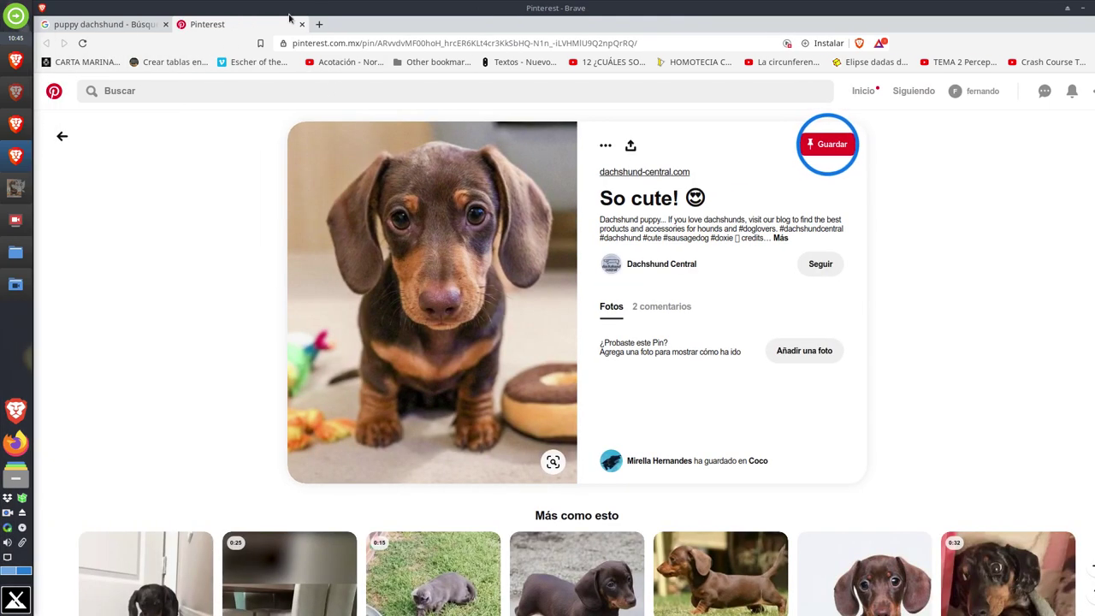
pyautogui.click(301, 24)
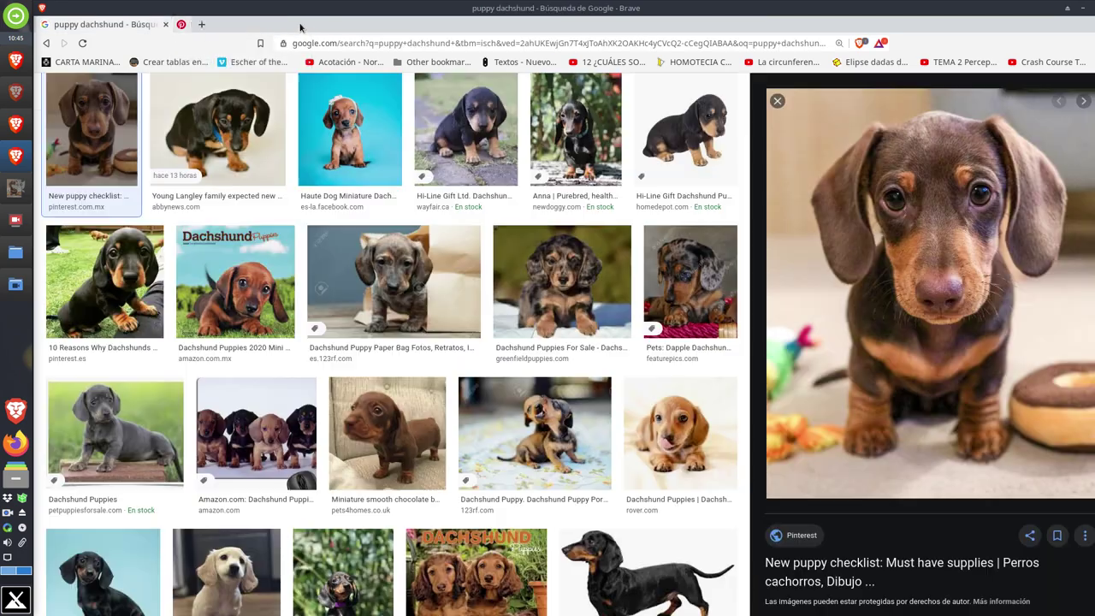
# Open the dachshund preview image alone in a new tab and zoom in on it
pyautogui.rightClick(929, 244)
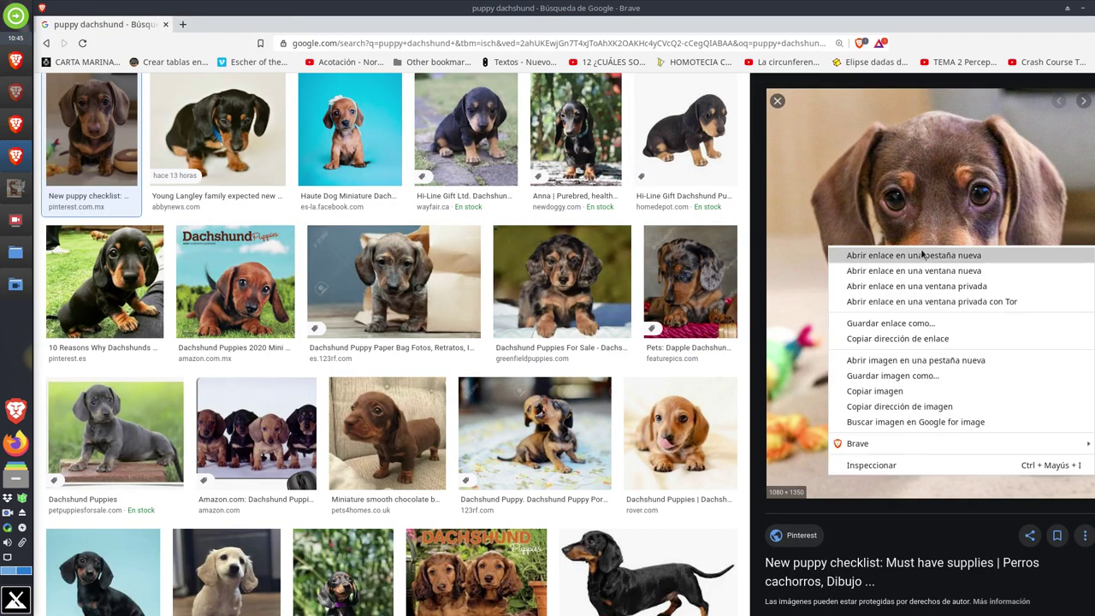
pyautogui.click(950, 366)
pyautogui.click(245, 25)
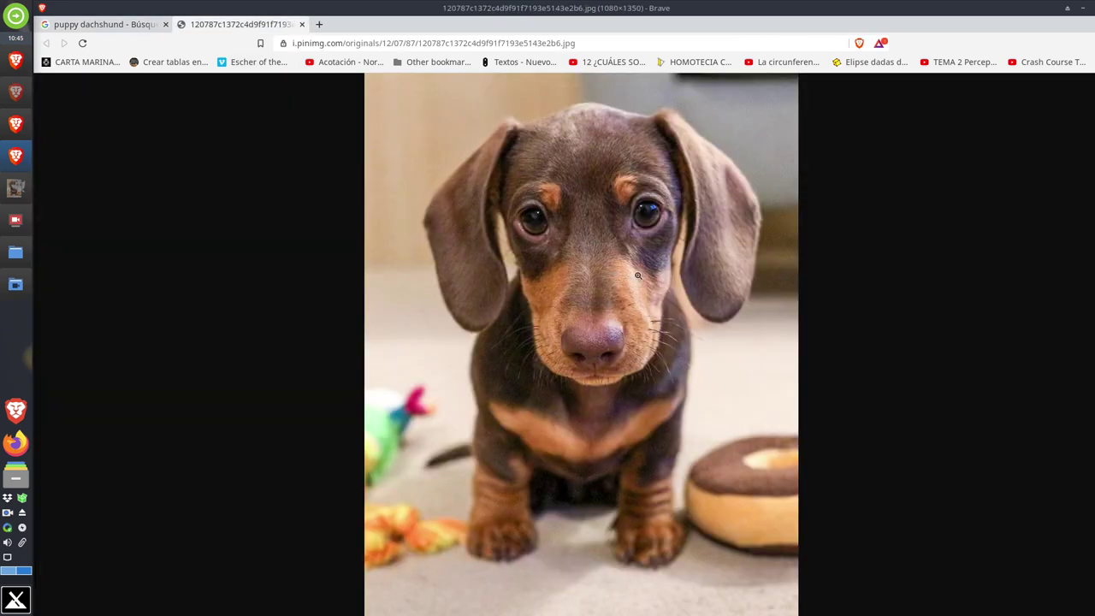
pyautogui.scroll(7, 637, 276)
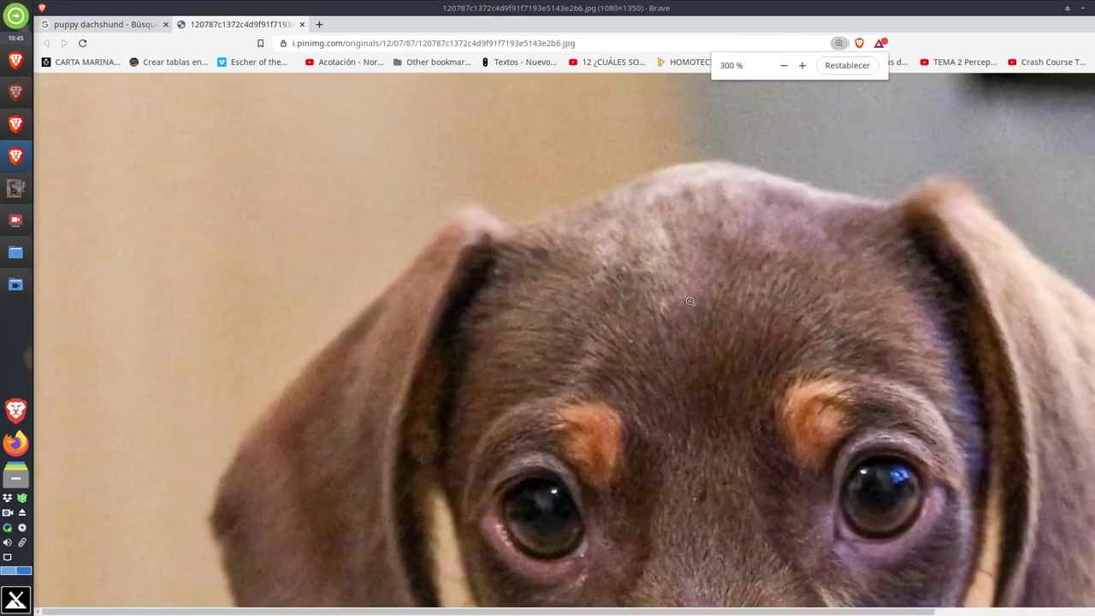
# Zoom the dachshund photo between 250% and 400% to inspect the fur and eyes
pyautogui.scroll(-1, 662, 272)
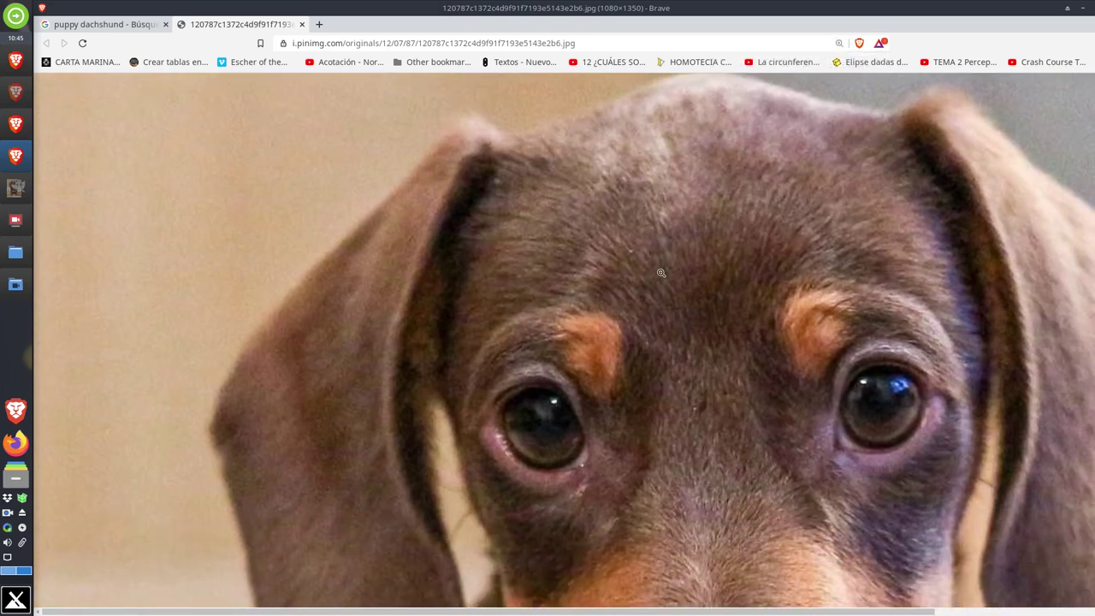
pyautogui.scroll(-4, 661, 272)
pyautogui.scroll(3, 303, 355)
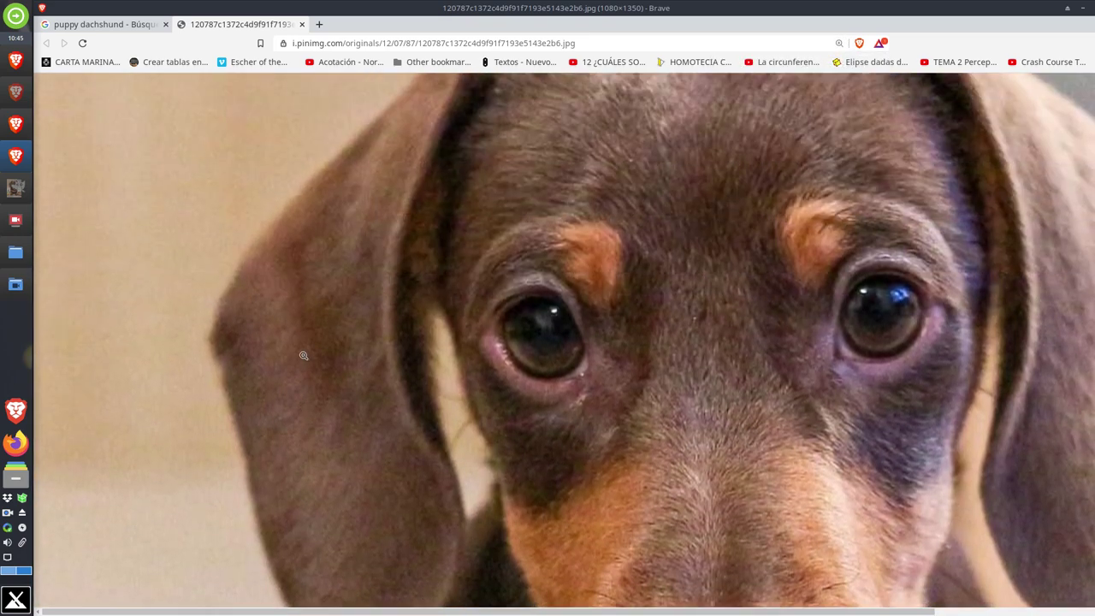
pyautogui.scroll(2, 303, 355)
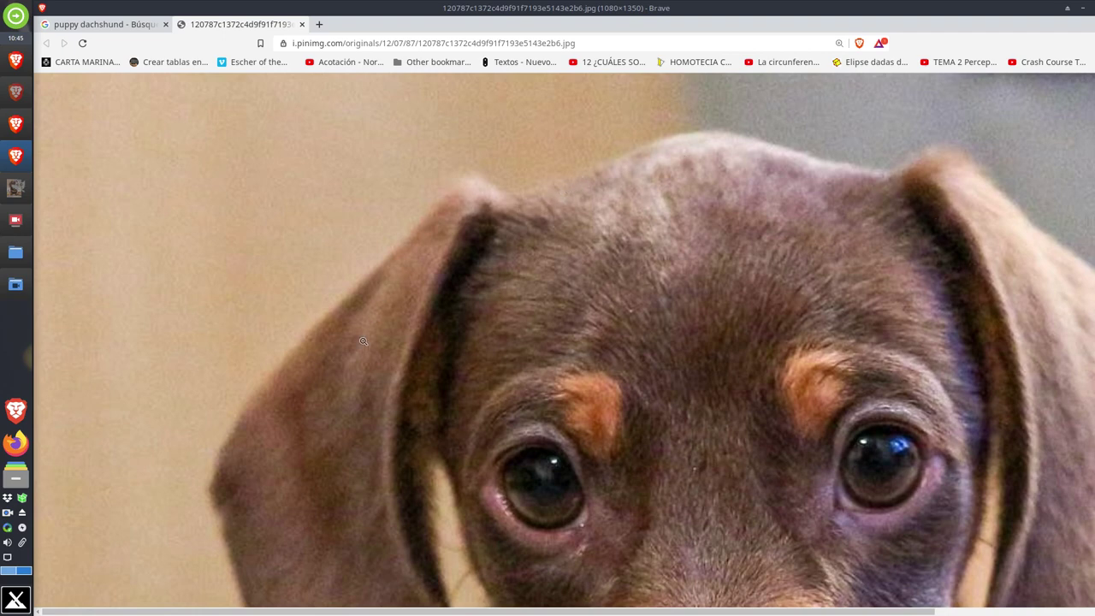
pyautogui.keyDown('ctrl'); pyautogui.scroll(1, 601, 266); pyautogui.keyUp('ctrl')
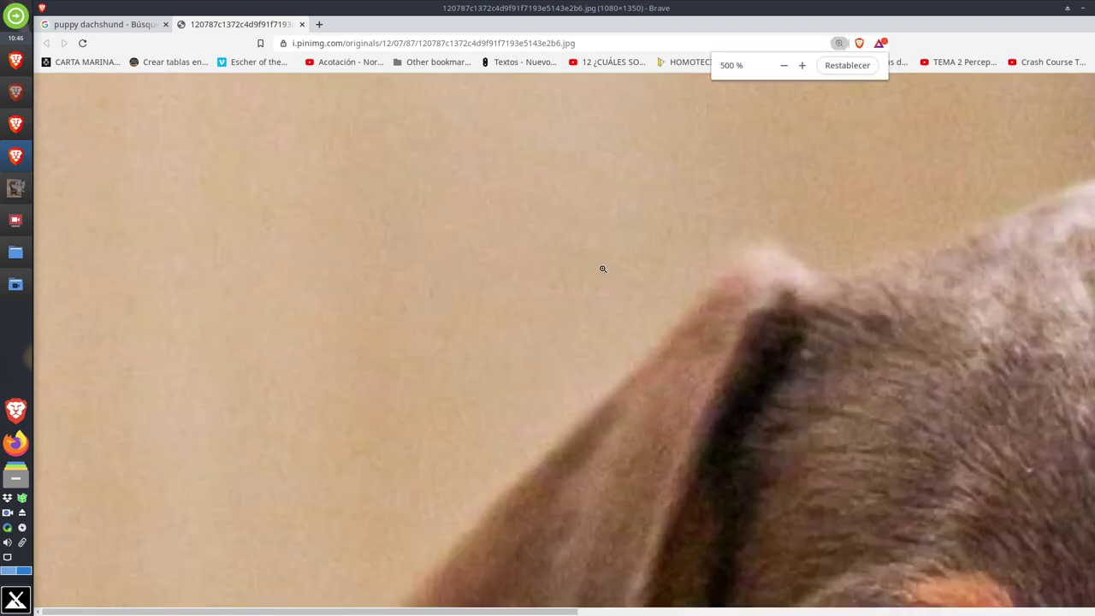
pyautogui.keyDown('ctrl'); pyautogui.scroll(-2, 602, 266); pyautogui.keyUp('ctrl')
pyautogui.keyDown('ctrl'); pyautogui.scroll(1, 618, 241); pyautogui.keyUp('ctrl')
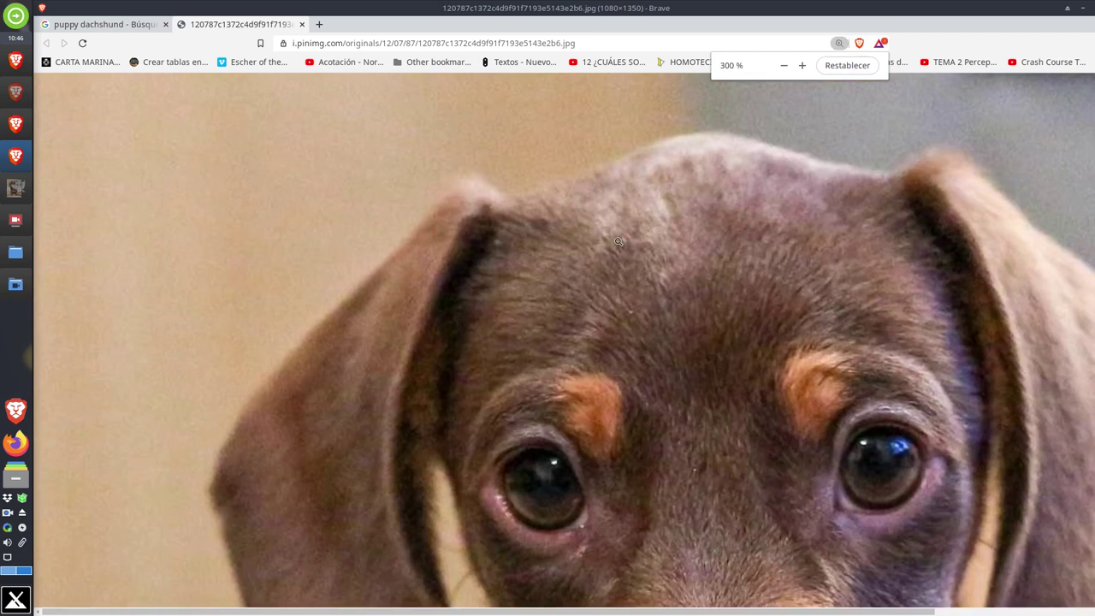
pyautogui.keyDown('ctrl'); pyautogui.scroll(1, 661, 321); pyautogui.keyUp('ctrl')
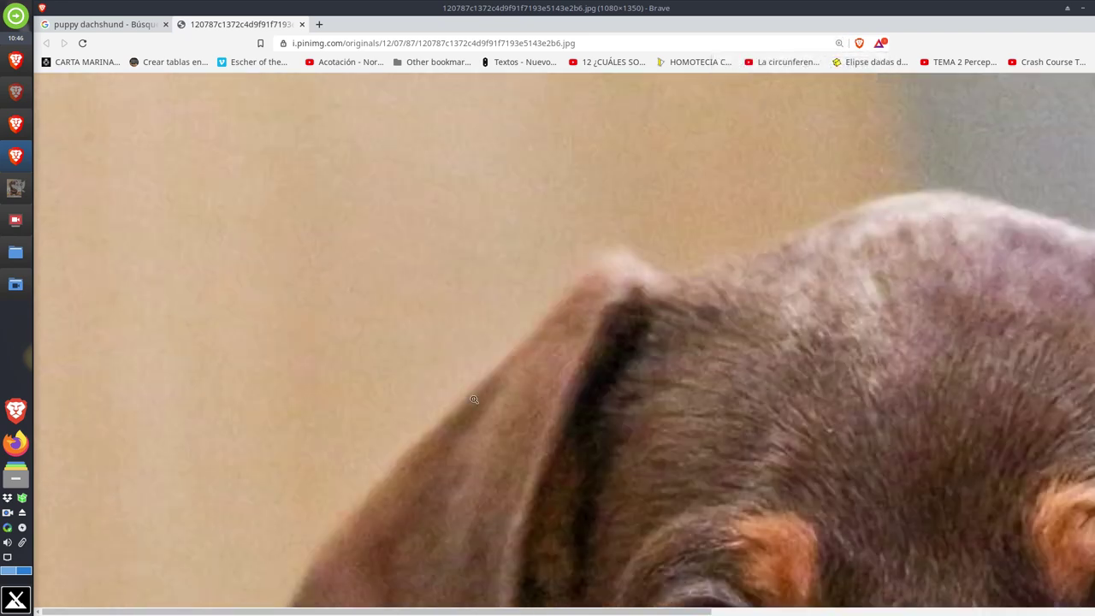
pyautogui.scroll(-1, 633, 414)
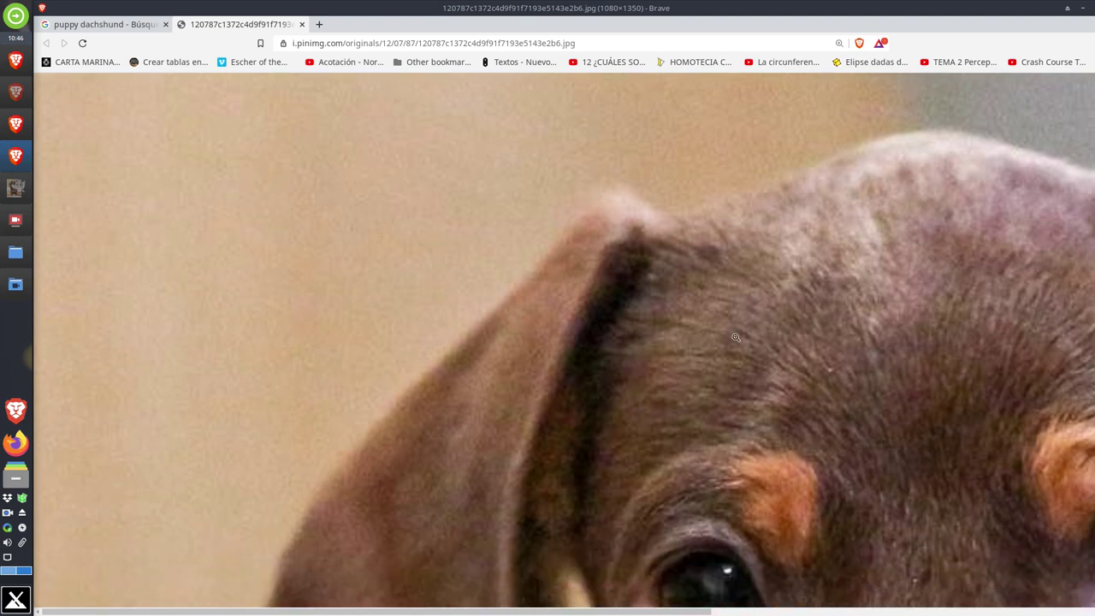
pyautogui.scroll(-1, 631, 317)
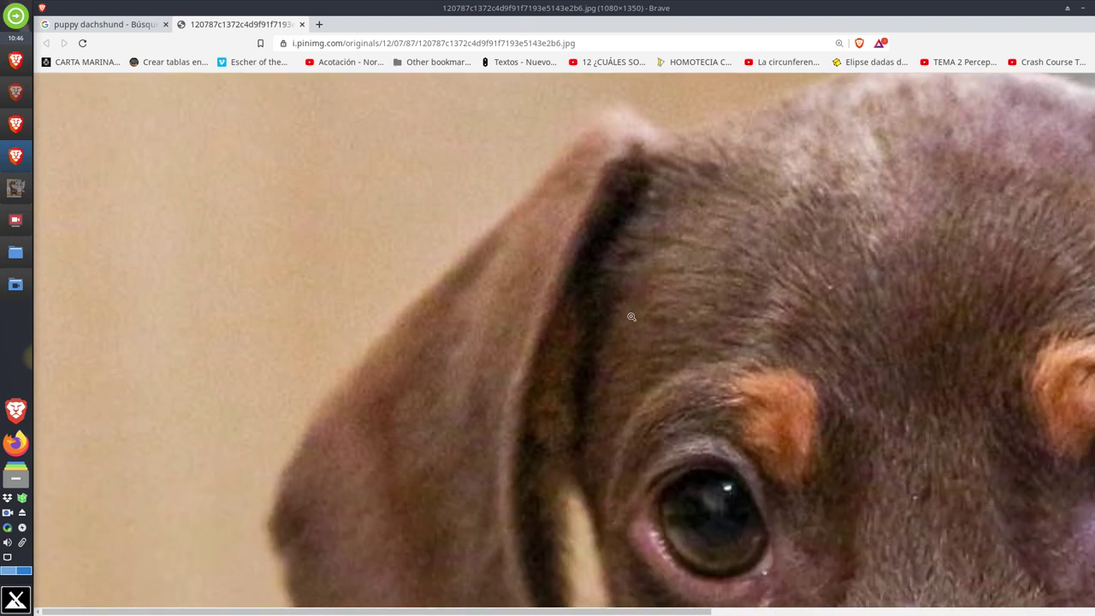
pyautogui.keyDown('ctrl'); pyautogui.scroll(-2, 631, 317); pyautogui.keyUp('ctrl')
pyautogui.scroll(-2, 816, 366)
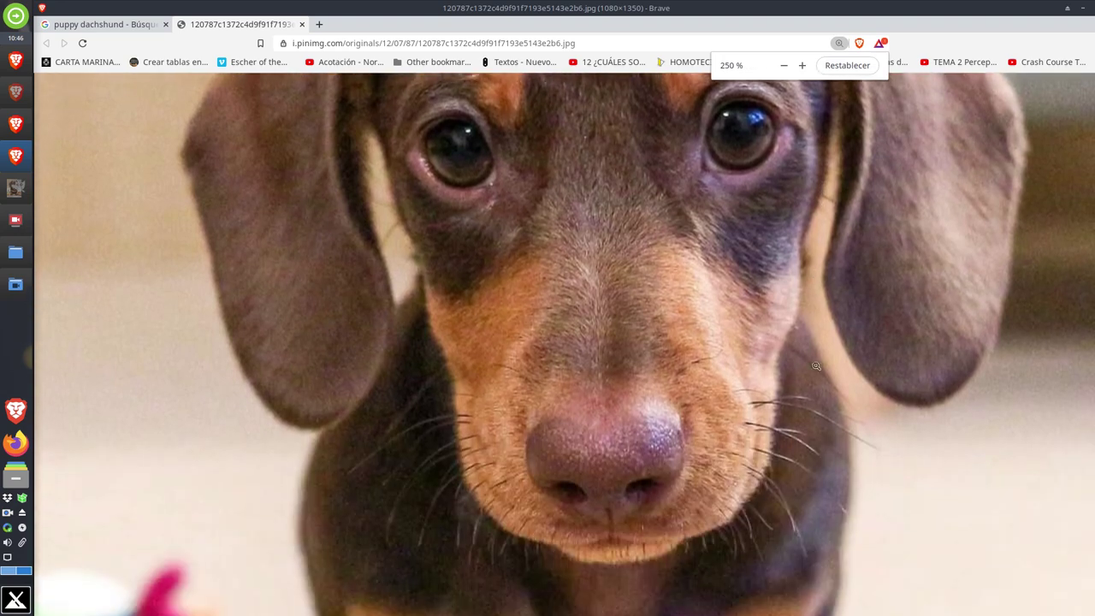
pyautogui.keyDown('ctrl'); pyautogui.scroll(2, 816, 366); pyautogui.keyUp('ctrl')
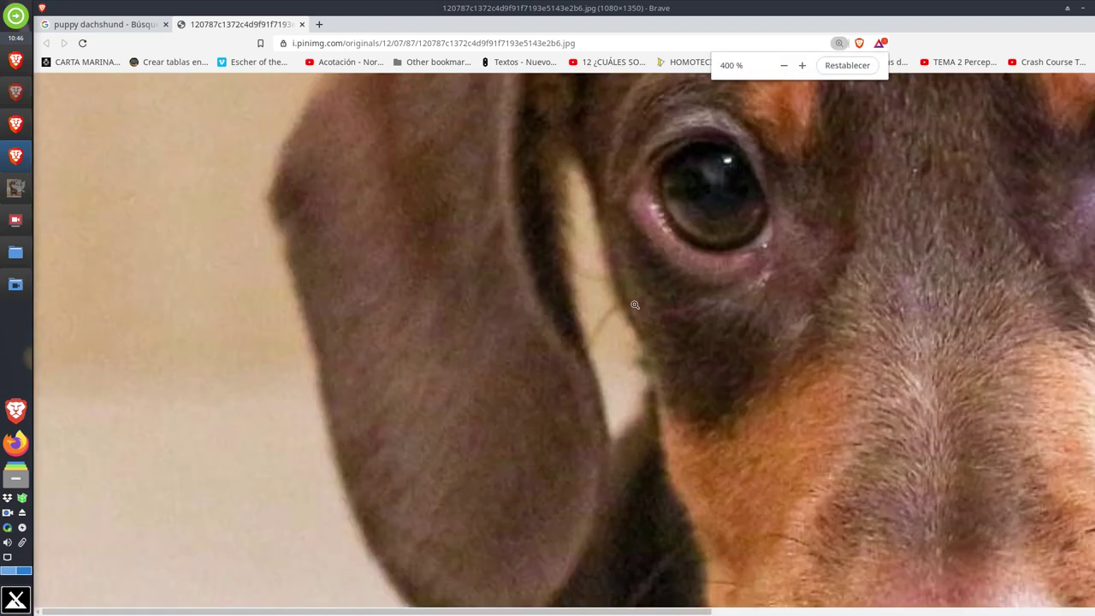
pyautogui.keyDown('ctrl'); pyautogui.scroll(-3, 676, 372); pyautogui.keyUp('ctrl')
pyautogui.keyDown('ctrl'); pyautogui.scroll(1, 757, 320); pyautogui.keyUp('ctrl')
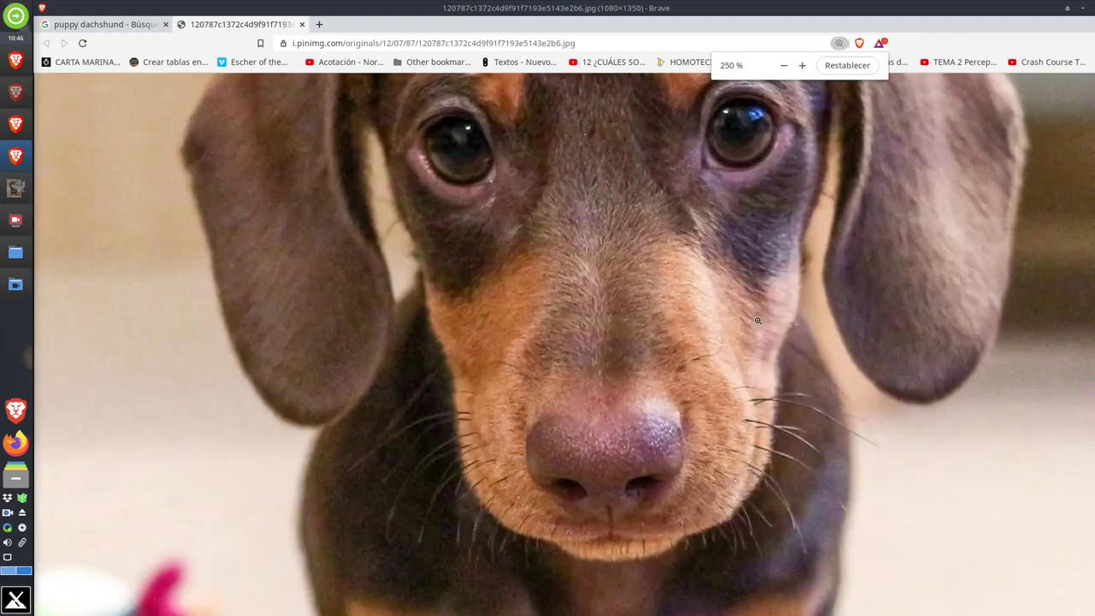
pyautogui.keyDown('ctrl'); pyautogui.scroll(1, 757, 320); pyautogui.keyUp('ctrl')
pyautogui.scroll(4, 782, 325)
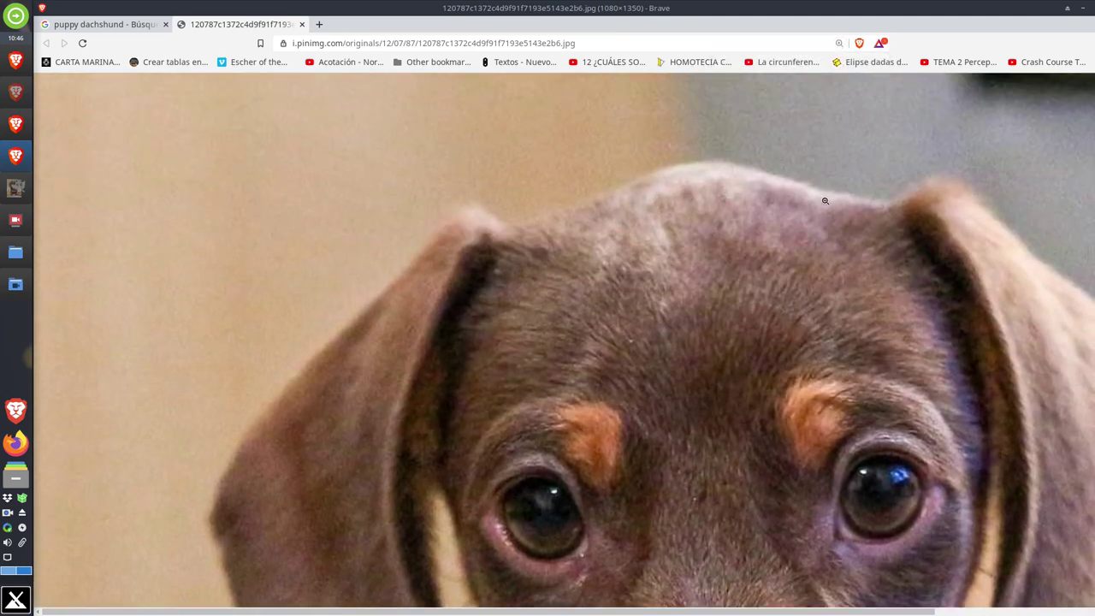
pyautogui.keyDown('ctrl'); pyautogui.scroll(1, 723, 179); pyautogui.keyUp('ctrl')
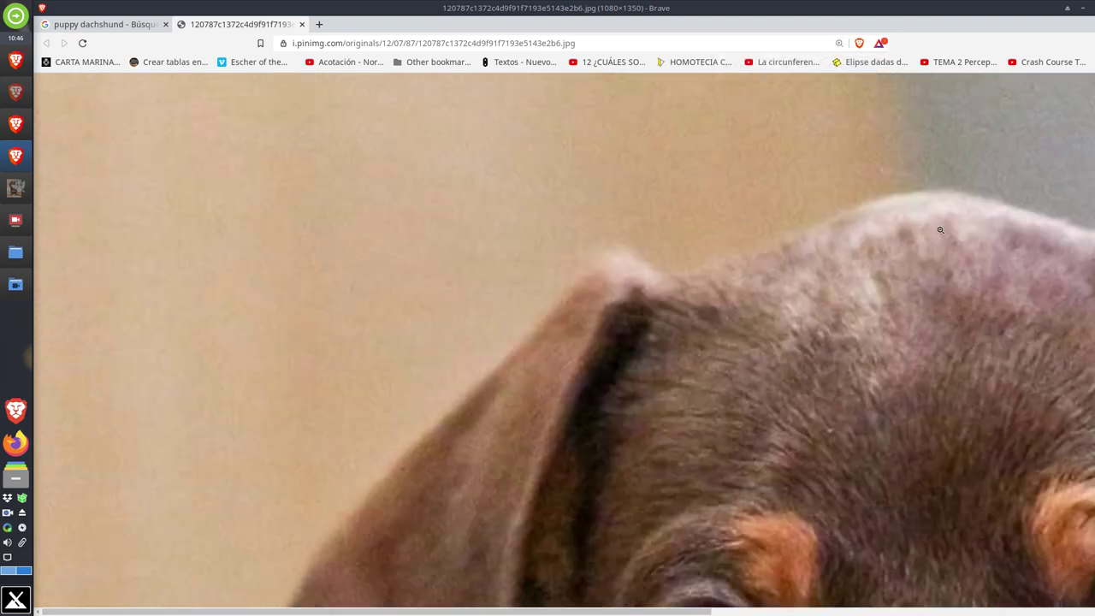
# Pan around the close-up, then zoom back out to about 80% showing the whole puppy
pyautogui.moveTo(939, 231)
pyautogui.mouseDown()
pyautogui.moveTo(804, 234)
pyautogui.moveTo(941, 232)
pyautogui.mouseUp()
pyautogui.keyDown('ctrl'); pyautogui.scroll(-4, 790, 262); pyautogui.keyUp('ctrl')
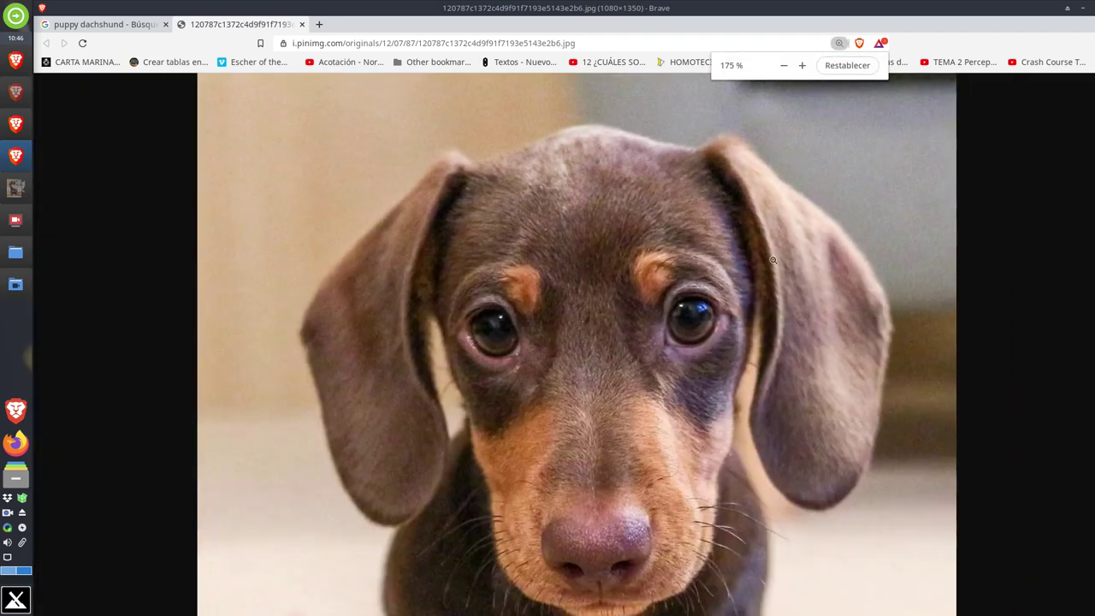
pyautogui.keyDown('ctrl'); pyautogui.scroll(-6, 772, 259); pyautogui.keyUp('ctrl')
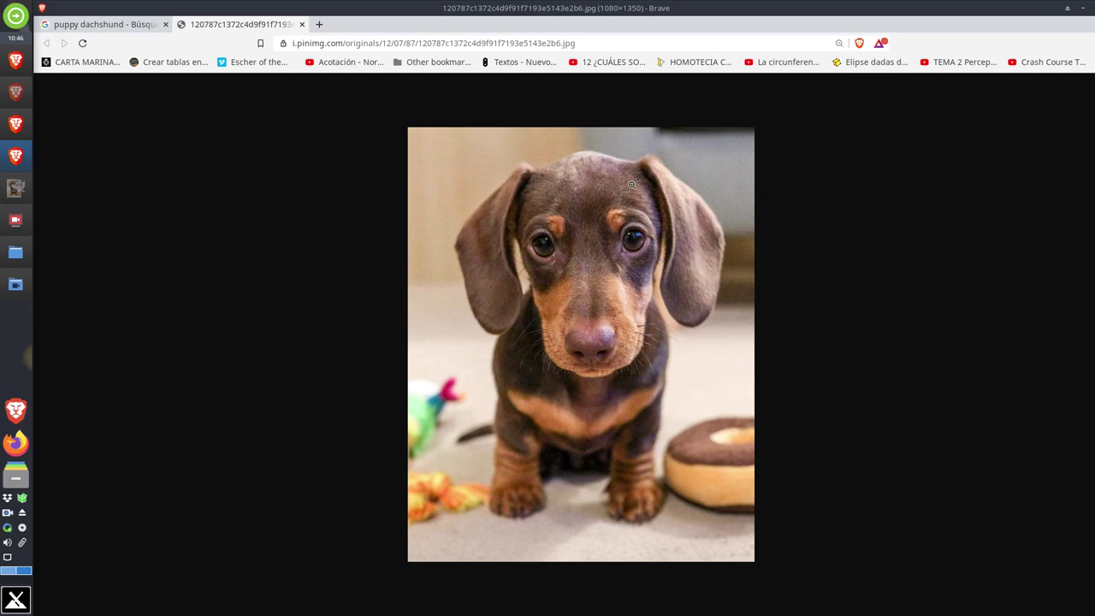
pyautogui.scroll(6, 663, 261)
pyautogui.scroll(3, 682, 272)
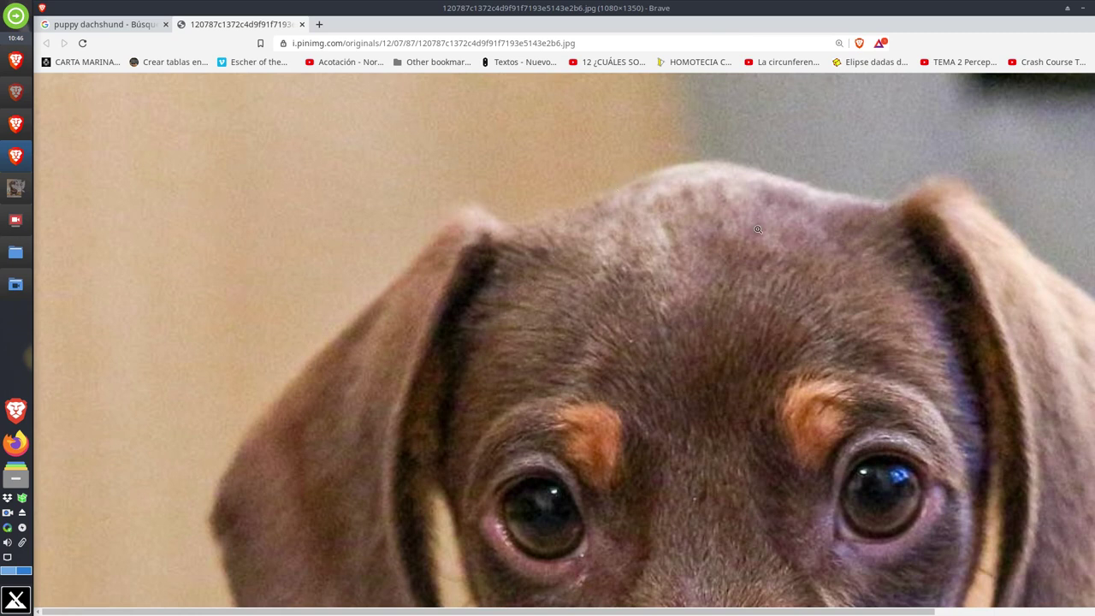
pyautogui.scroll(1, 800, 421)
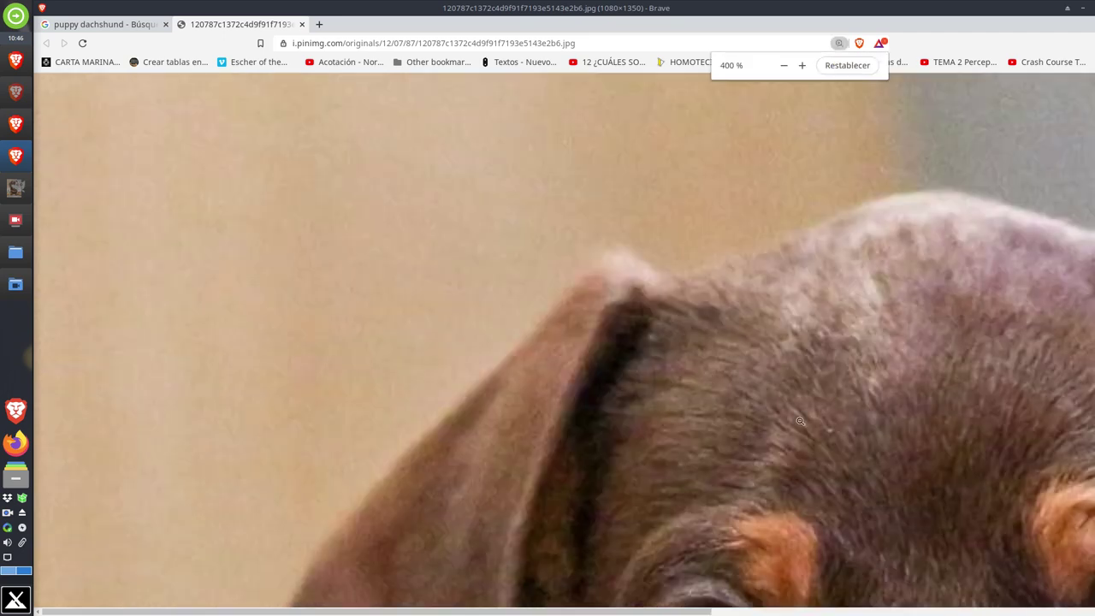
pyautogui.hscroll(5, 721, 405)
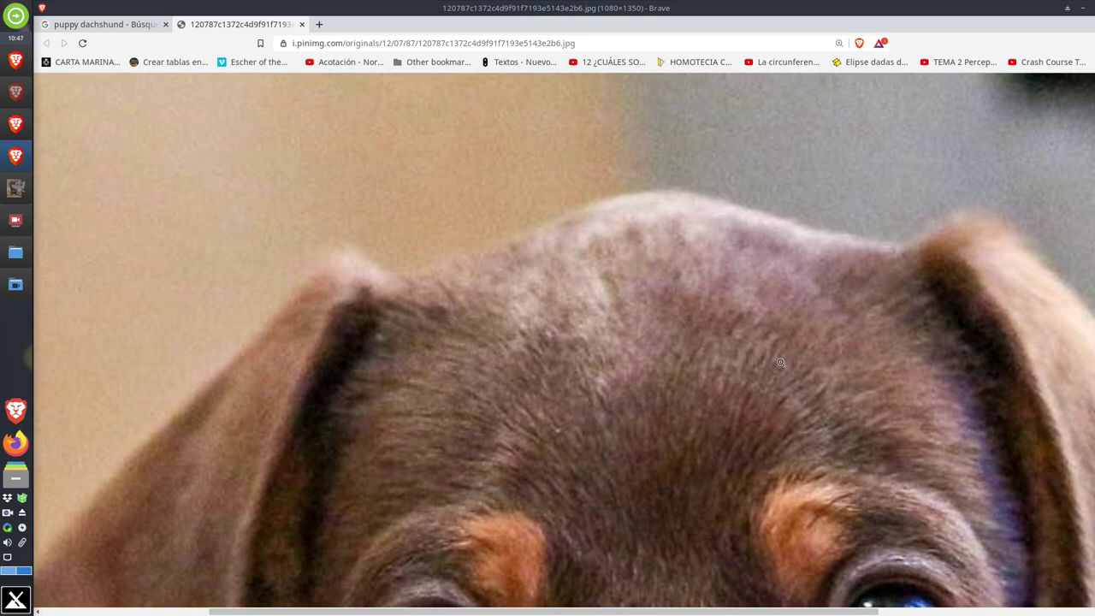
pyautogui.hotkey('ctrl', '-')
pyautogui.hotkey('ctrl', '-')
pyautogui.hotkey('ctrl', '-')
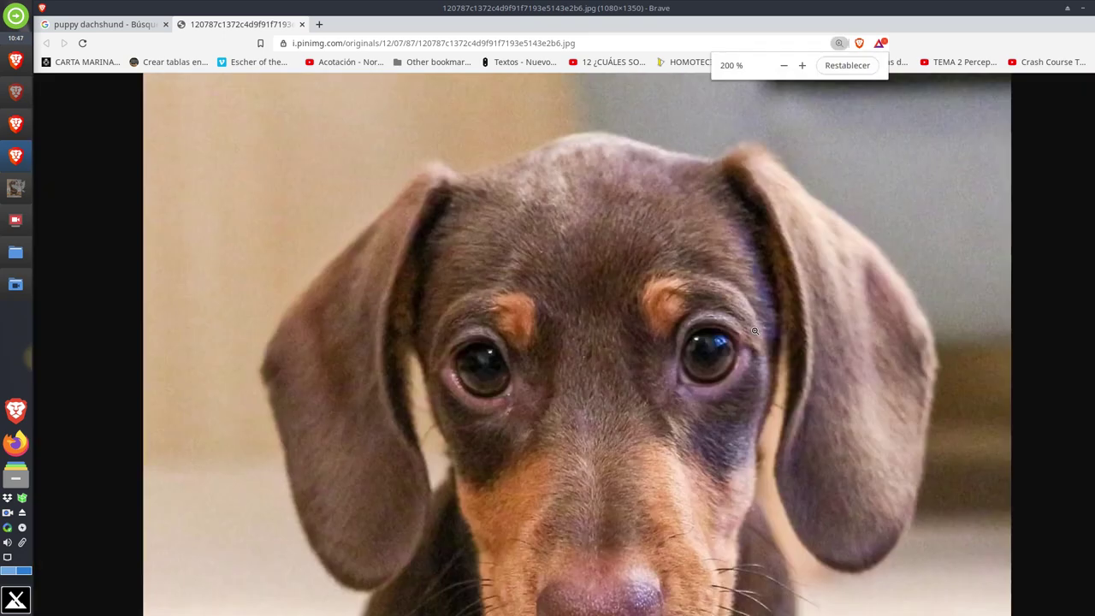
pyautogui.hotkey('ctrl', '-')
pyautogui.hotkey('ctrl', '-')
pyautogui.hotkey('ctrl', '-')
pyautogui.hotkey('ctrl', '-')
pyautogui.hotkey('ctrl', '-')
pyautogui.hotkey('ctrl', '-')
pyautogui.hotkey('ctrl', '-')
pyautogui.hotkey('ctrl', '-')
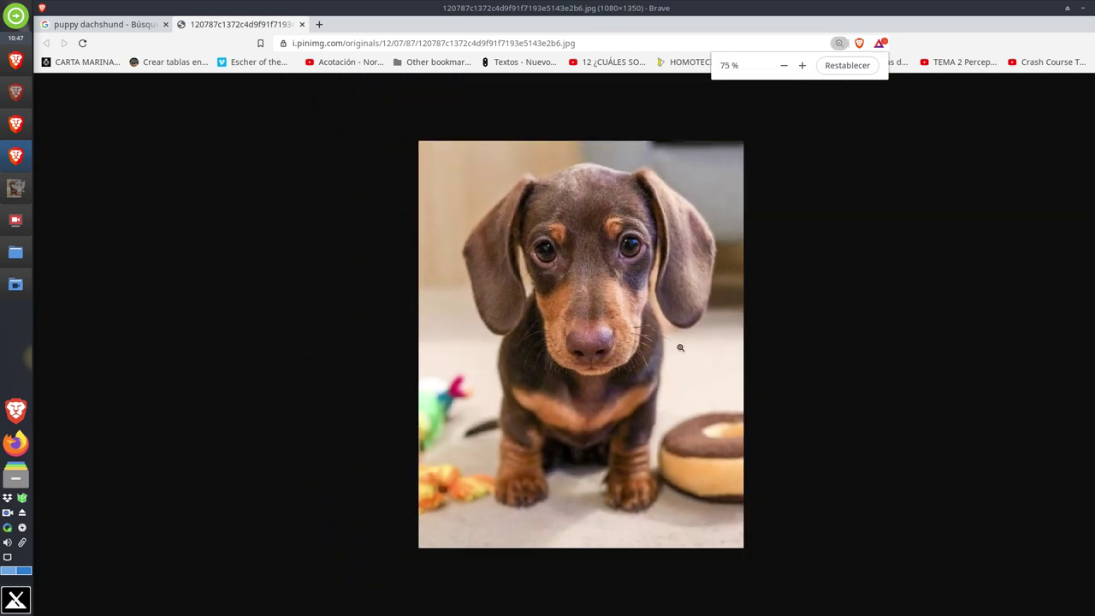
pyautogui.hotkey('ctrl', '+')
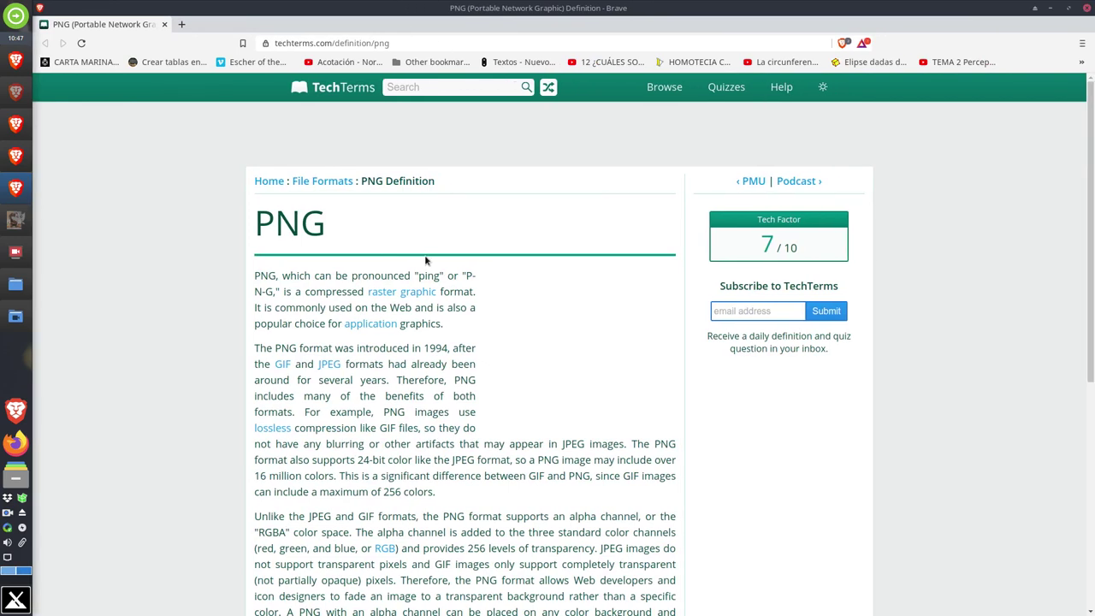
# Scroll through the TechTerms PNG article on alpha-channel transparency
pyautogui.scroll(-3, 484, 391)
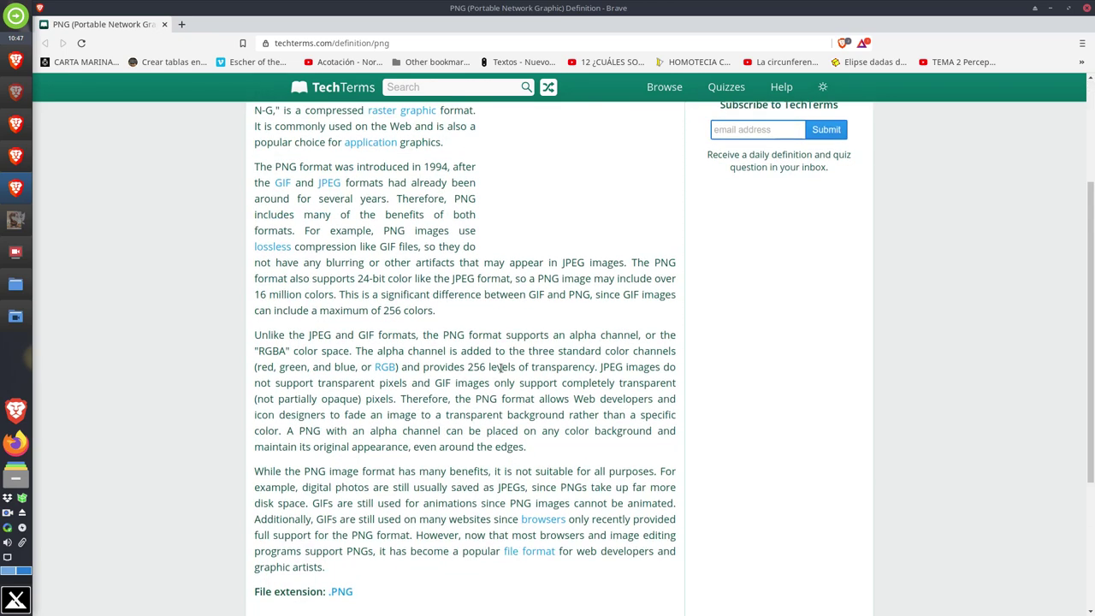
pyautogui.scroll(3, 514, 368)
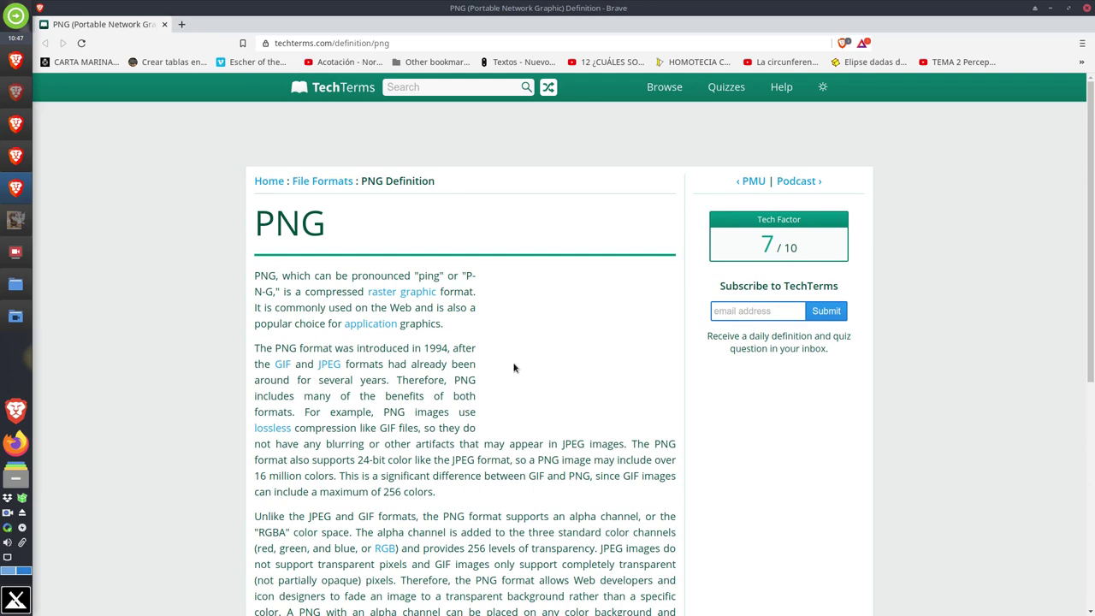
pyautogui.scroll(-2, 513, 368)
pyautogui.scroll(2, 512, 359)
pyautogui.scroll(-2, 577, 356)
pyautogui.scroll(1, 578, 355)
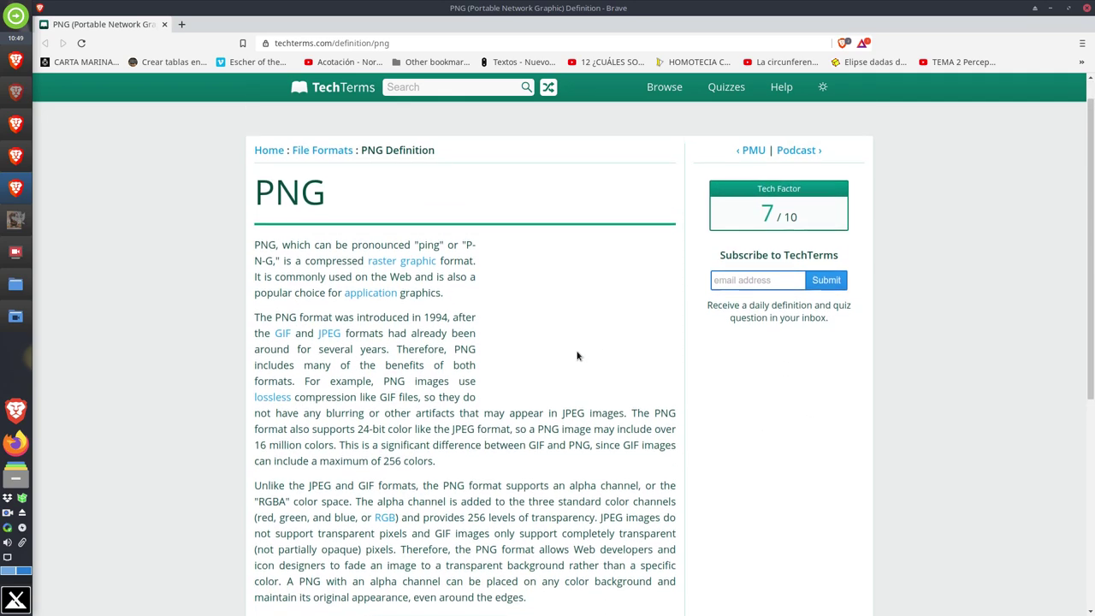
pyautogui.scroll(-1, 576, 350)
pyautogui.scroll(1, 576, 349)
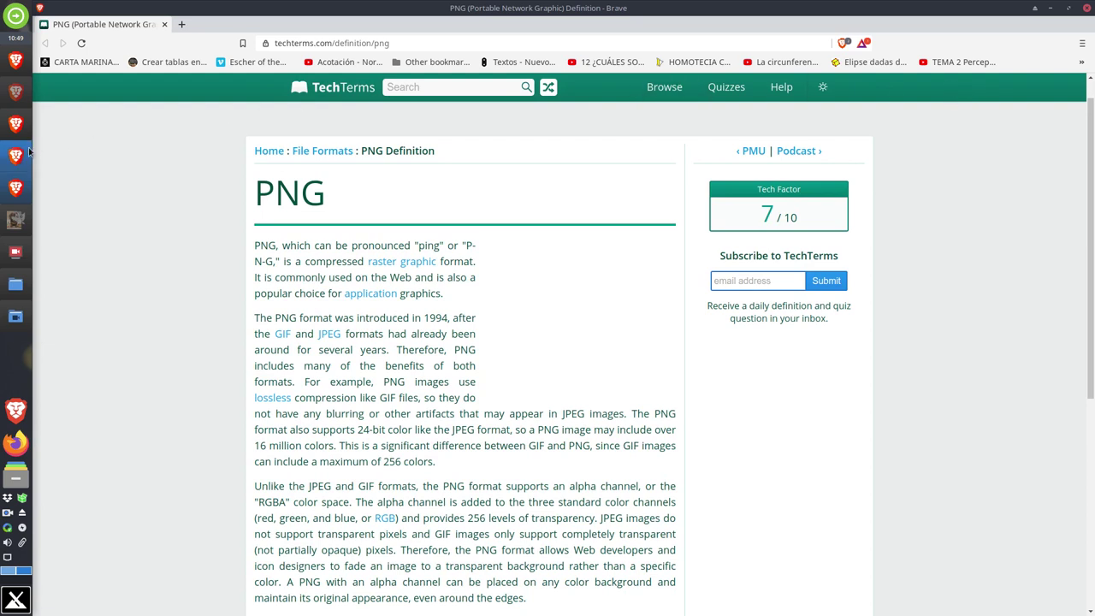
# Minimize the PNG page, bring GIMP forward and close dachshund.jpg with Ctrl+W
pyautogui.click(1048, 9)
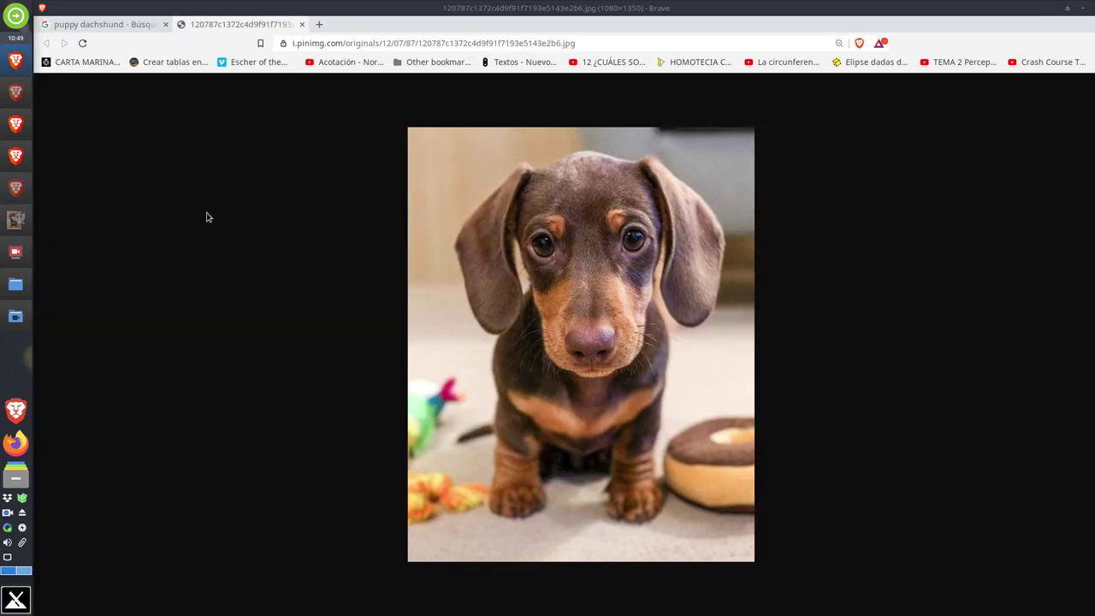
pyautogui.click(22, 224)
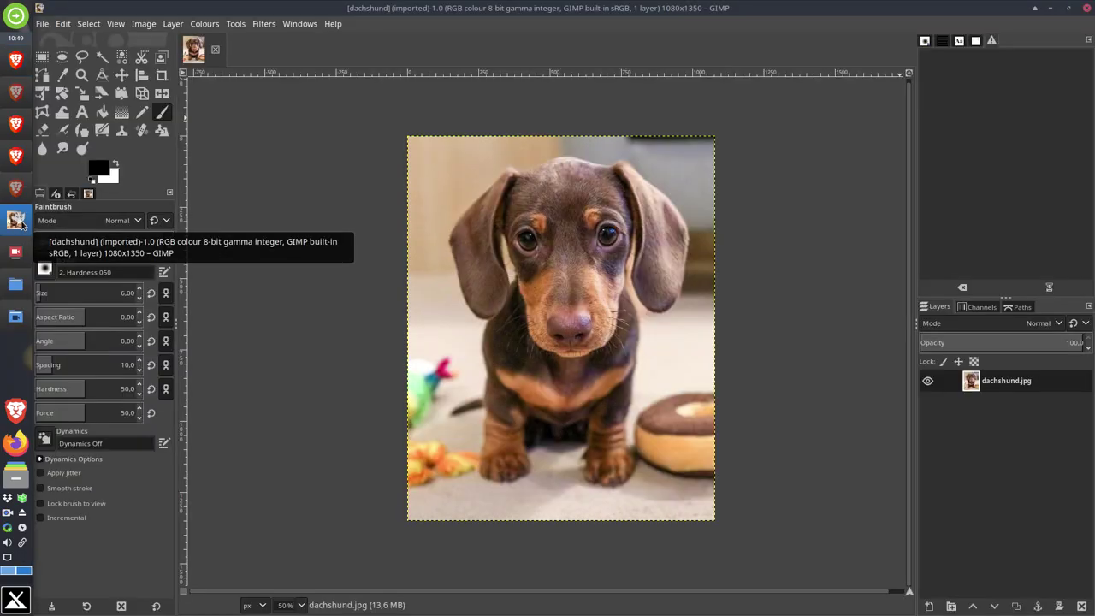
pyautogui.hotkey('ctrl', 'w')
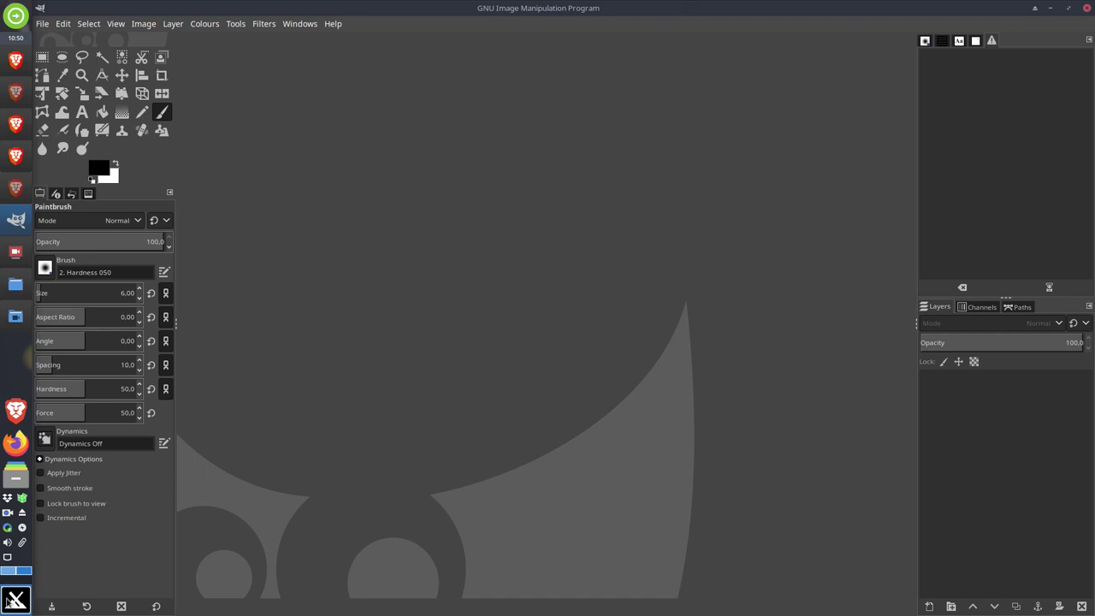
# Browse the Gráficos applications in the start menu, then dismiss the menu
pyautogui.click(10, 602)
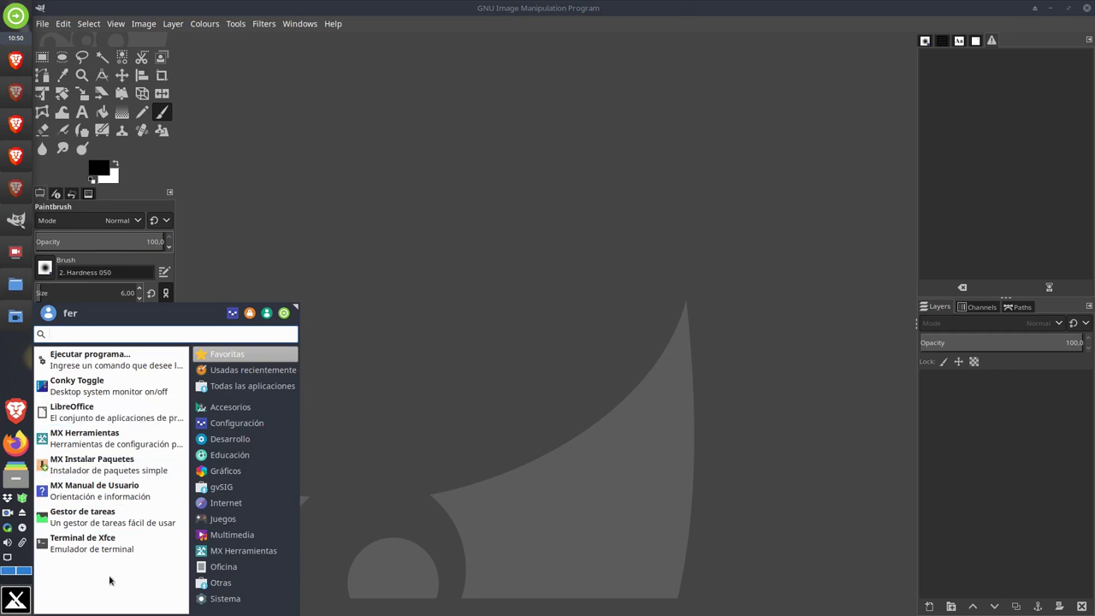
pyautogui.click(251, 468)
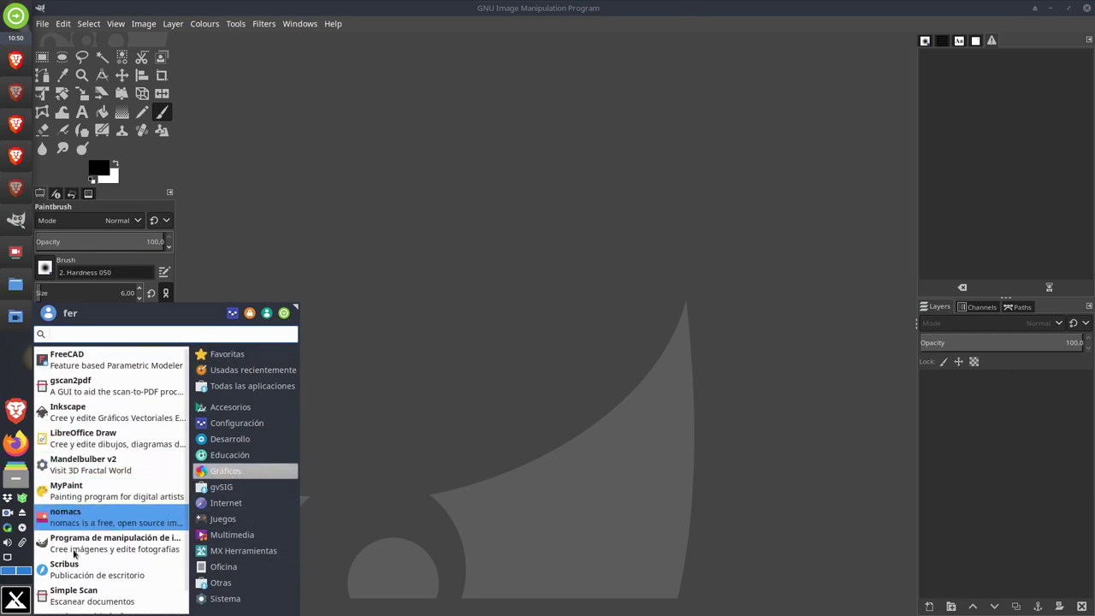
pyautogui.click(455, 15)
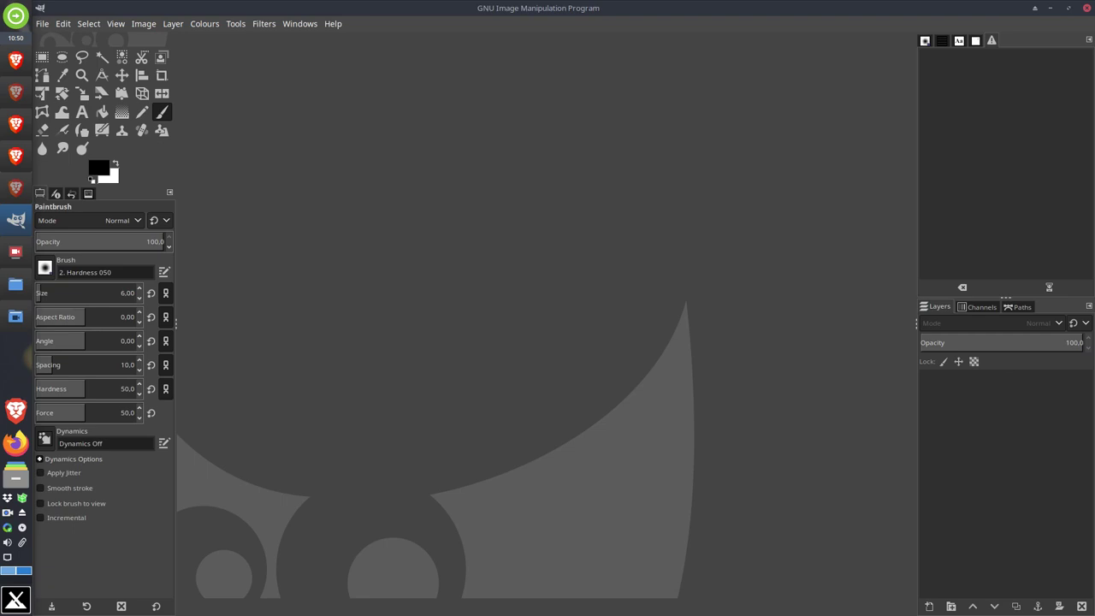
# Cycle through the dachshund photo, JPEG, BMP and PNG definition browser windows via the taskbar
pyautogui.click(21, 156)
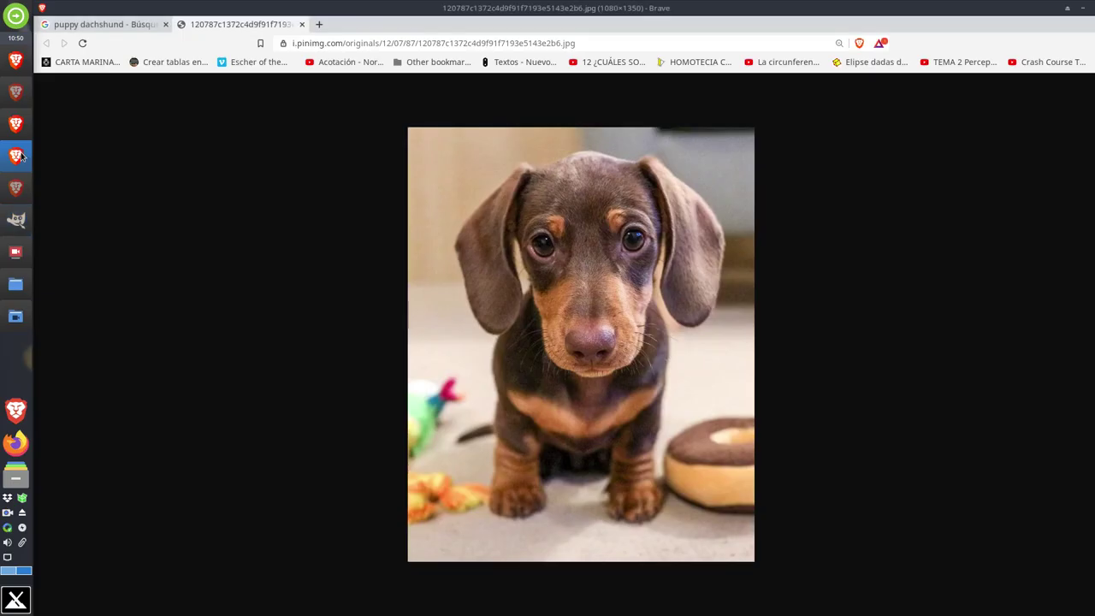
pyautogui.click(15, 124)
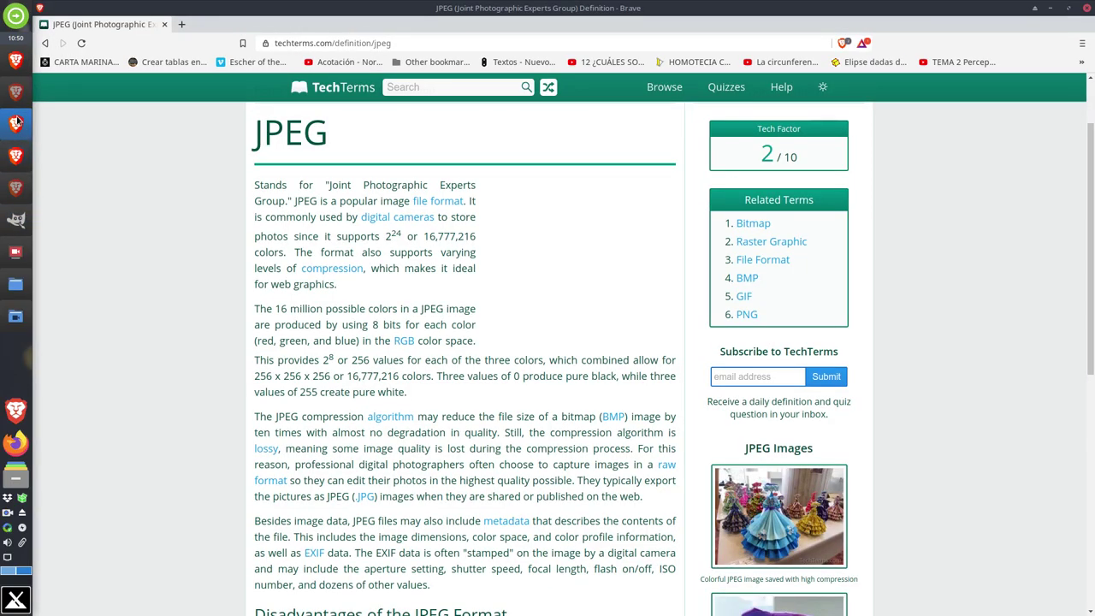
pyautogui.click(16, 92)
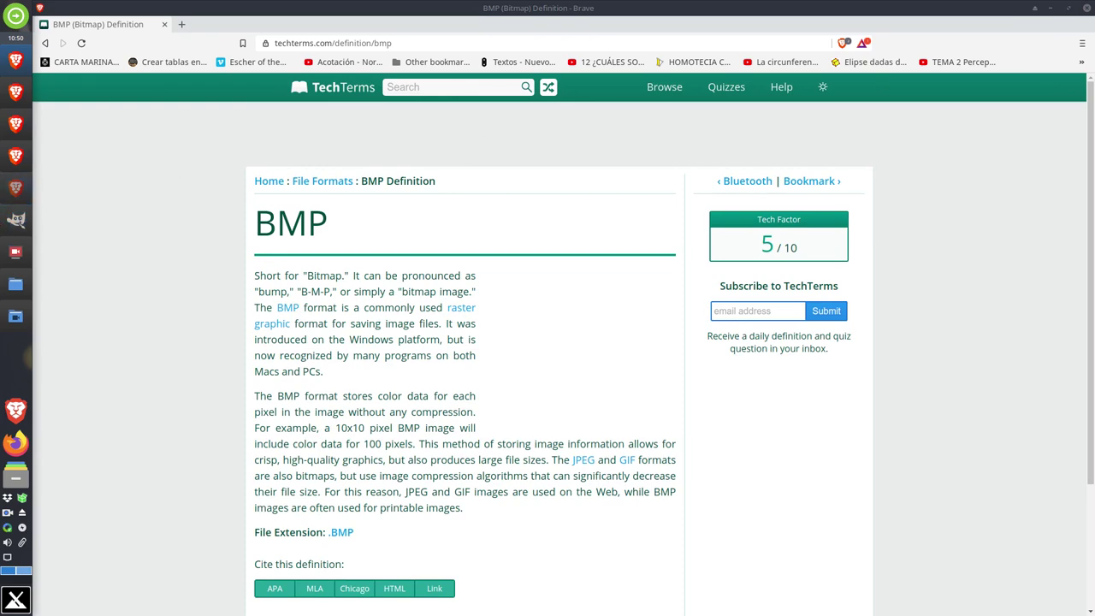
pyautogui.click(21, 159)
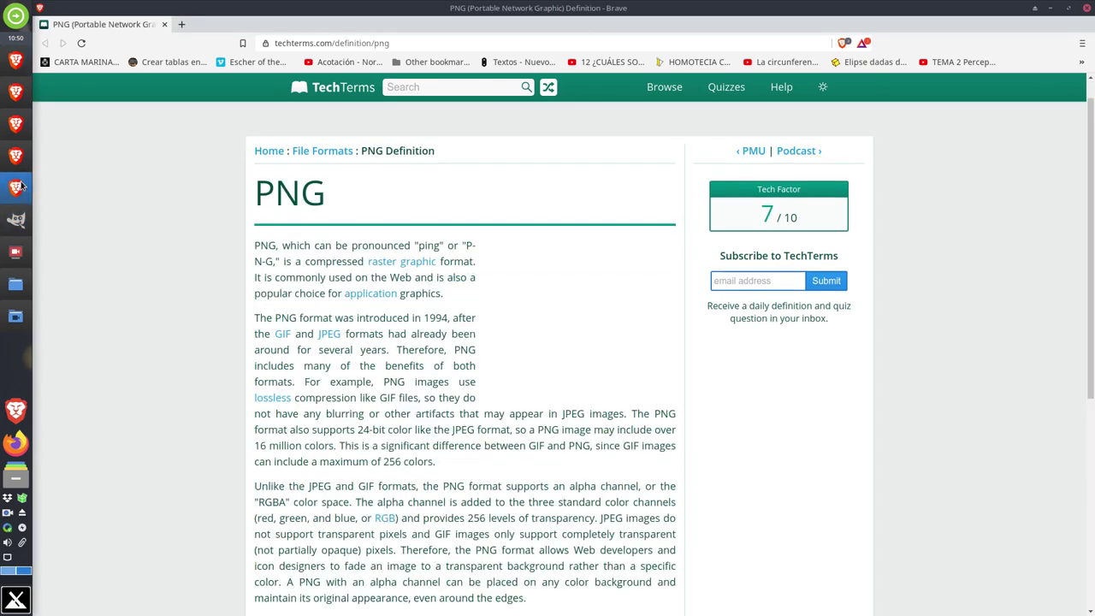
pyautogui.click(20, 157)
pyautogui.click(22, 142)
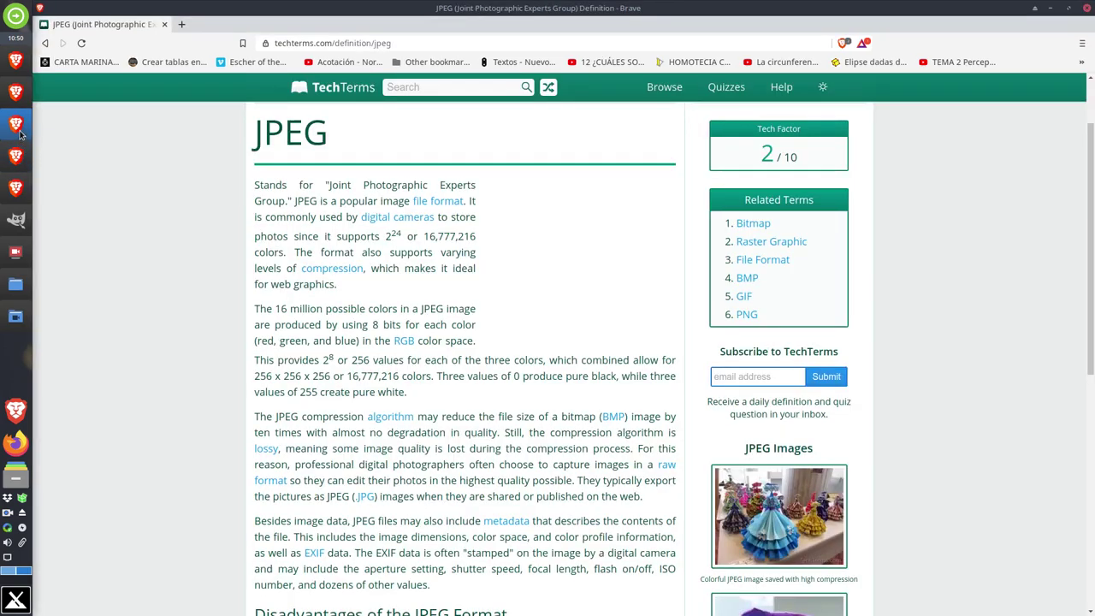
pyautogui.click(19, 85)
# Try loading Google in a new tab and close the Gmail tab that opened
pyautogui.click(181, 24)
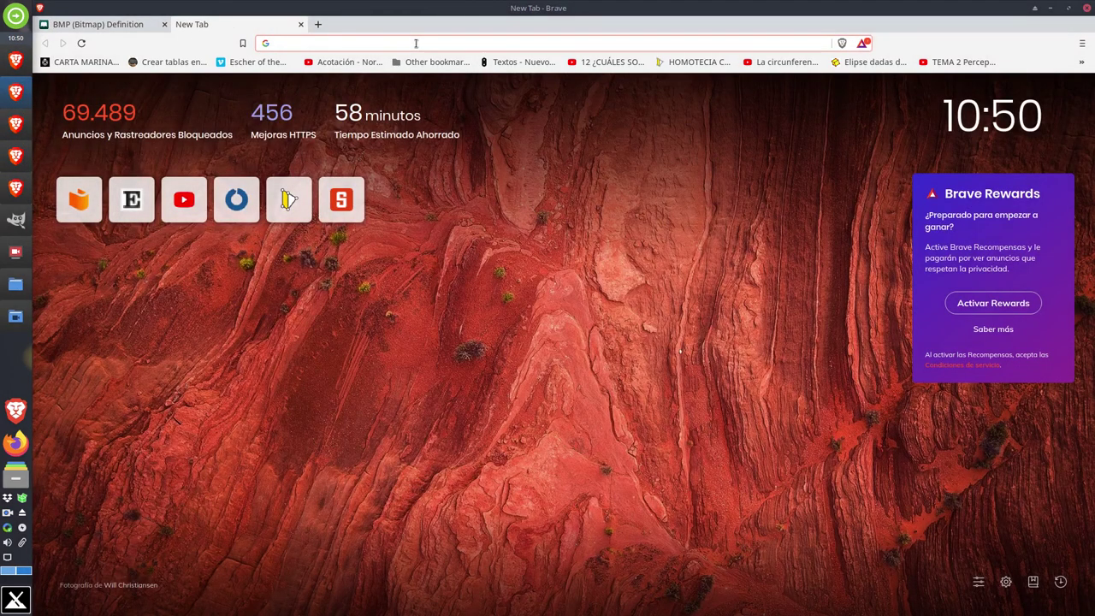
pyautogui.write('google')
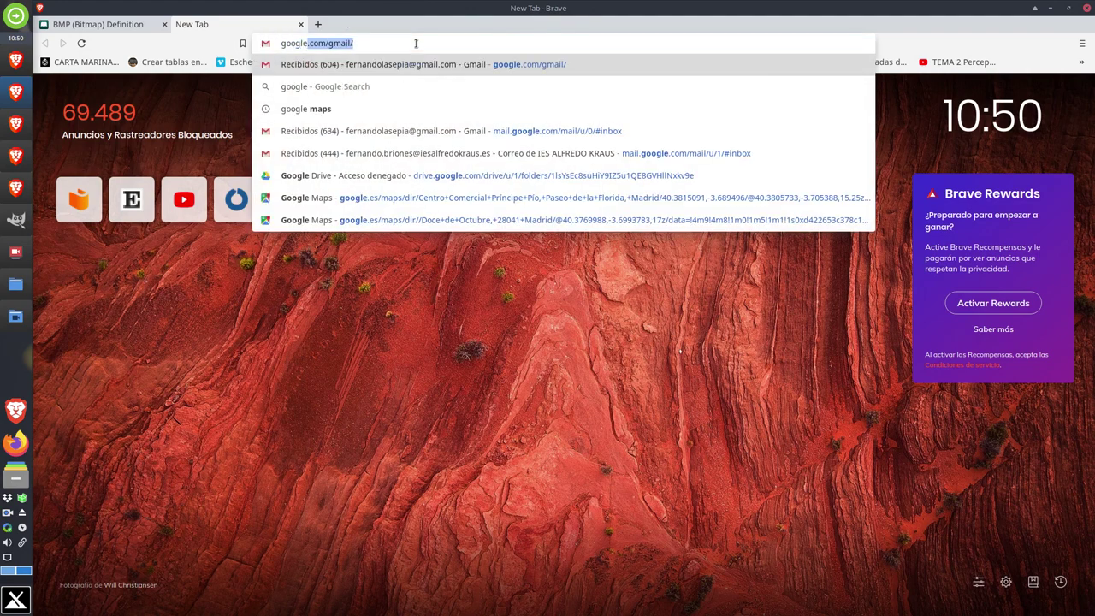
pyautogui.press('Return')
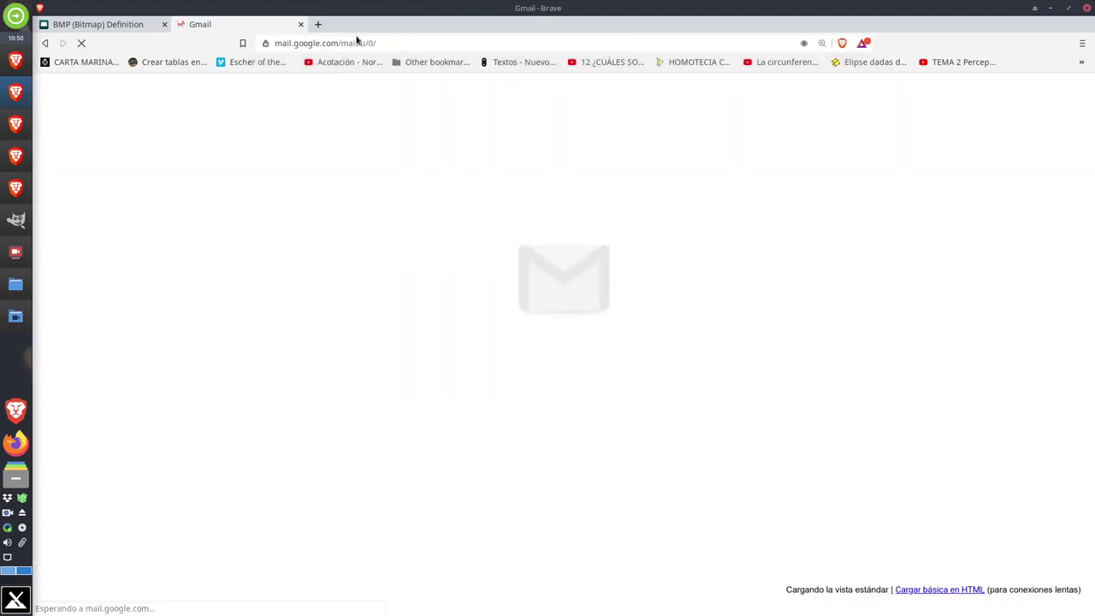
pyautogui.click(299, 24)
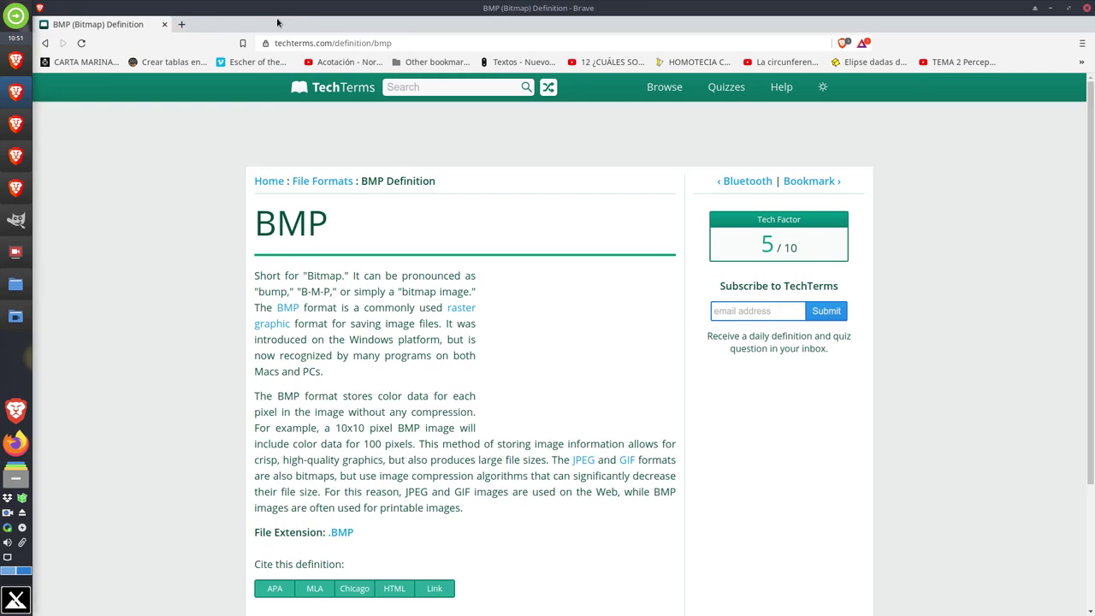
# Load google.es in a fresh tab after closing another stray Gmail tab
pyautogui.click(180, 26)
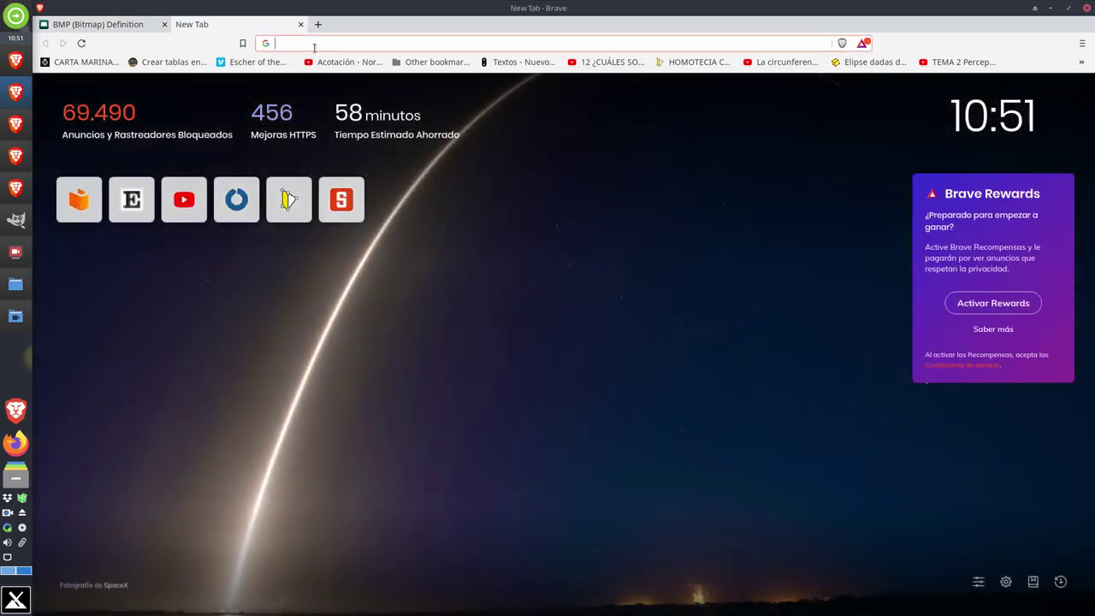
pyautogui.write('google')
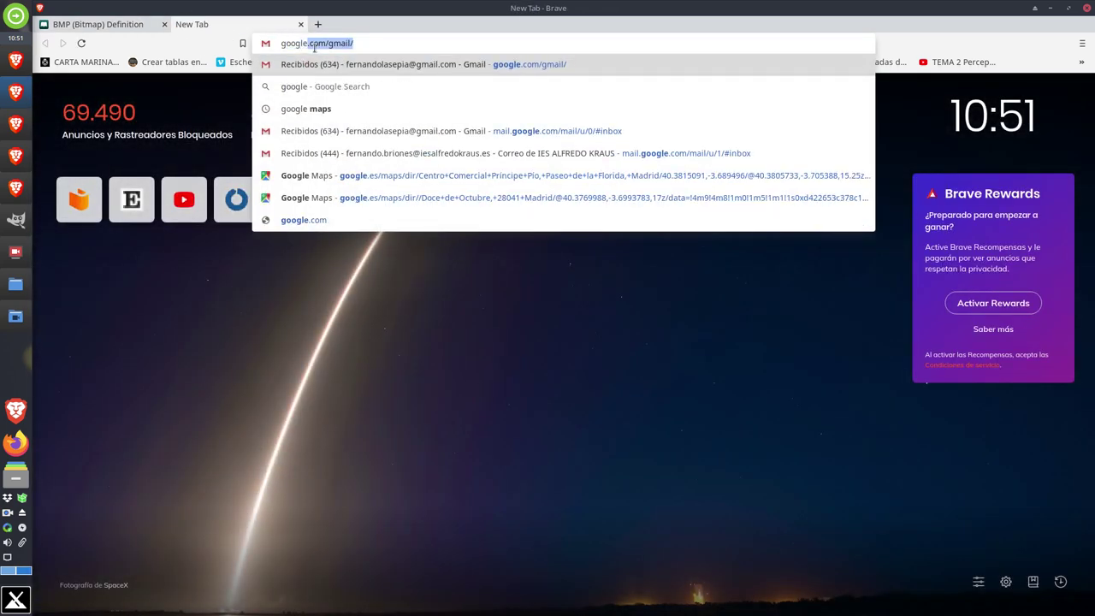
pyautogui.write('.com')
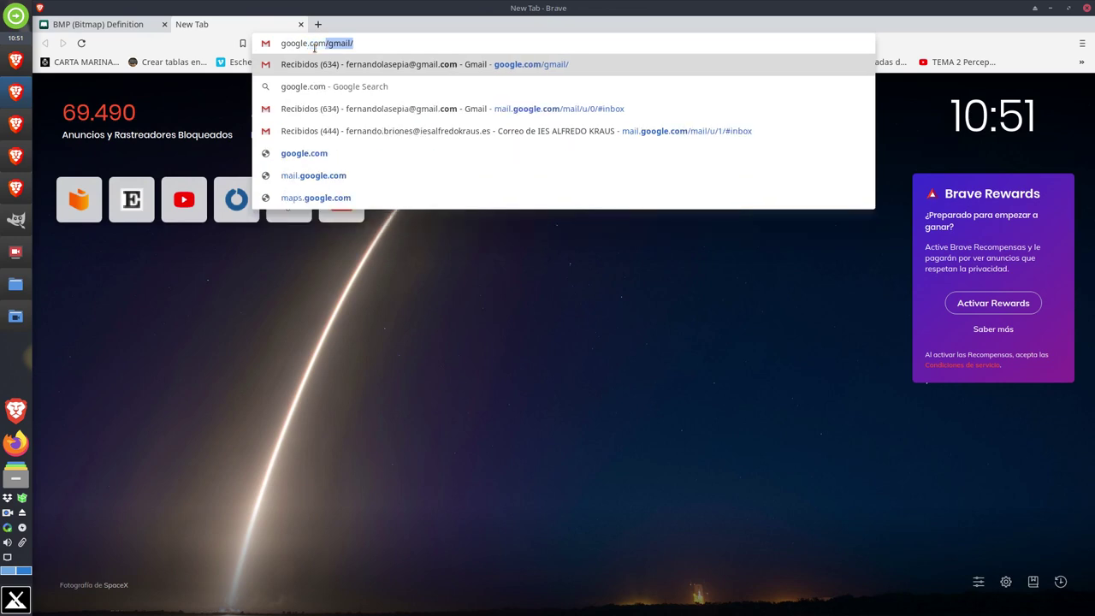
pyautogui.press('Return')
pyautogui.click(317, 24)
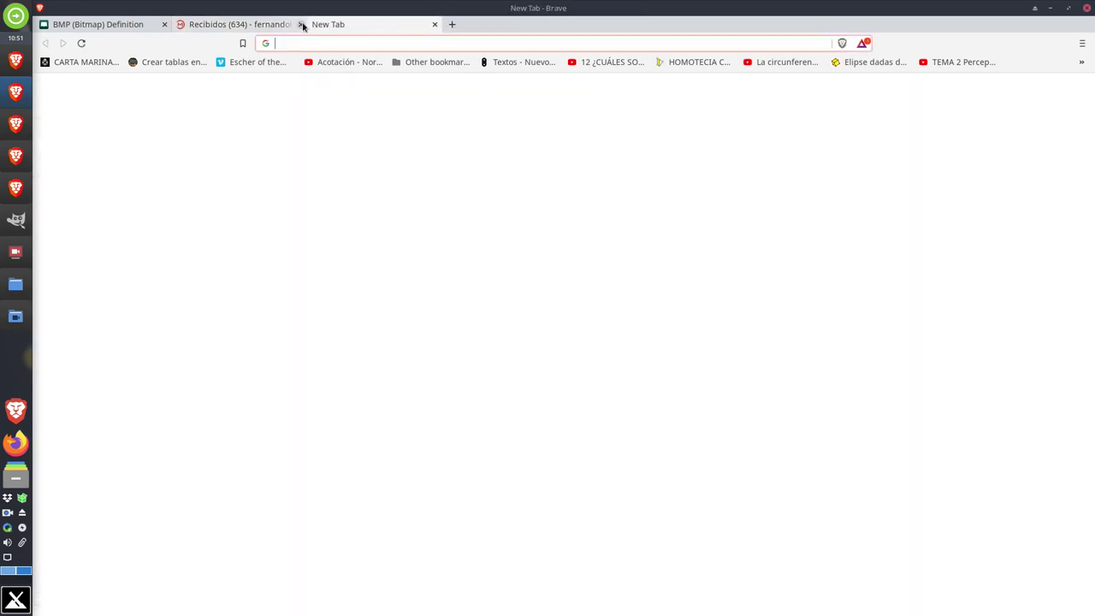
pyautogui.click(300, 24)
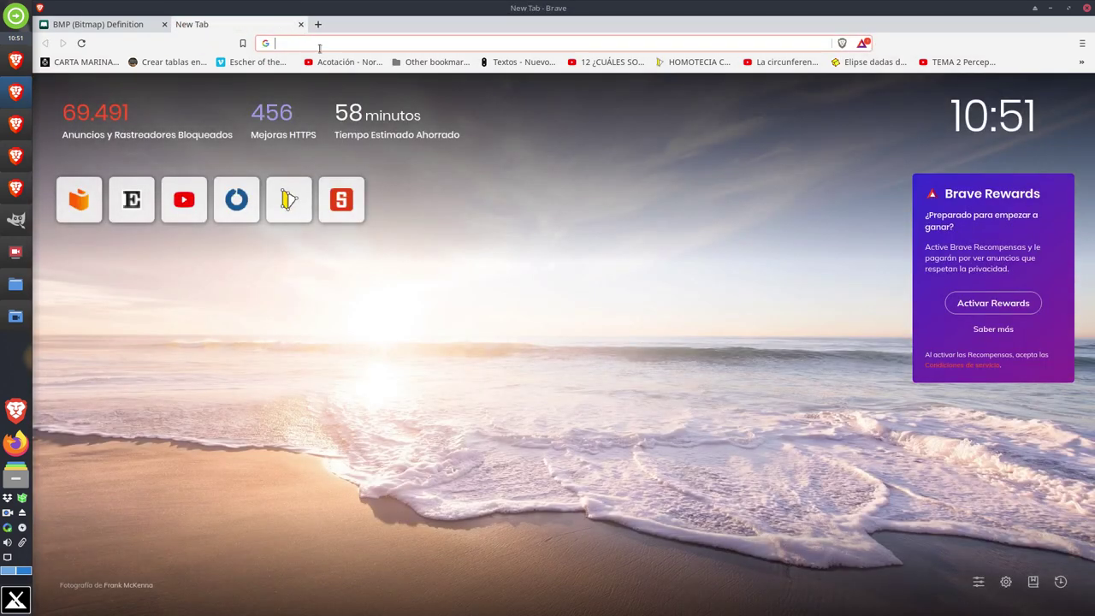
pyautogui.write('google.es')
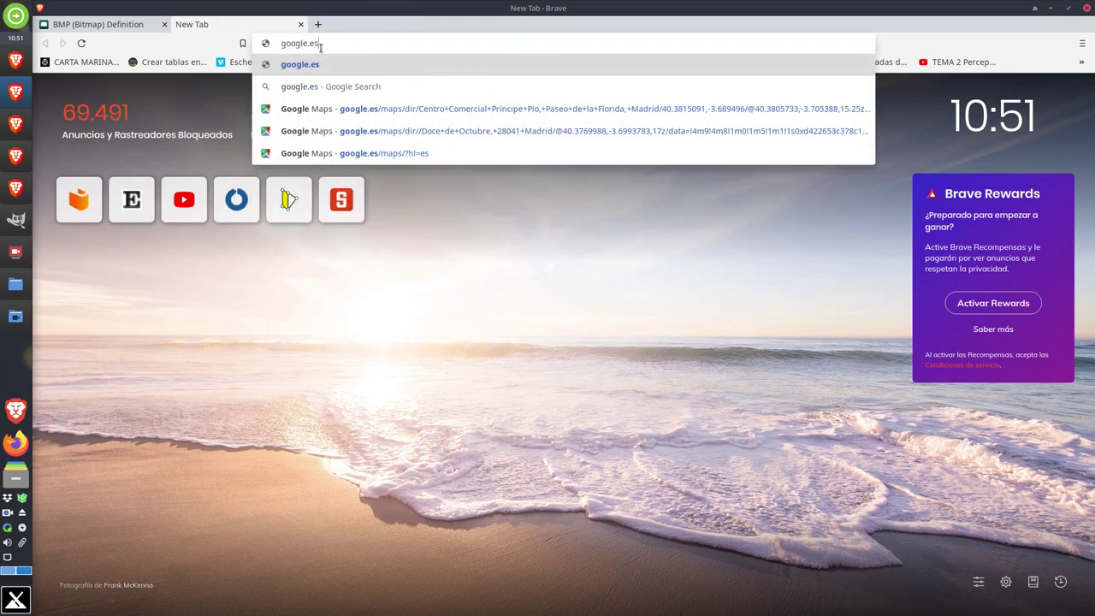
pyautogui.press('Return')
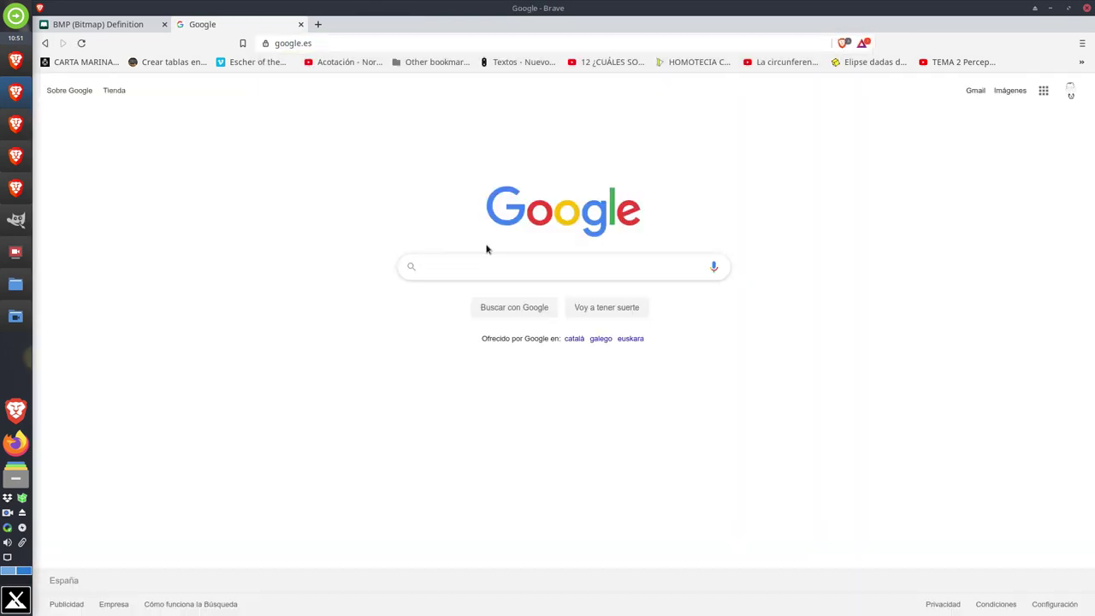
# Search Google for 'puppy png' and switch to the Imágenes results
pyautogui.click(519, 265)
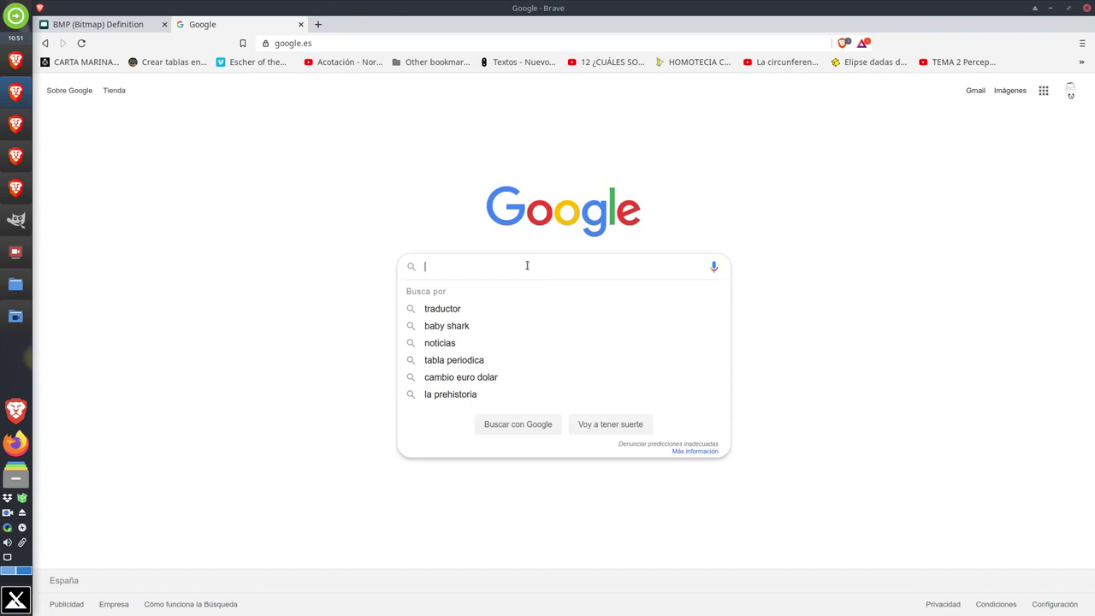
pyautogui.write('puppy')
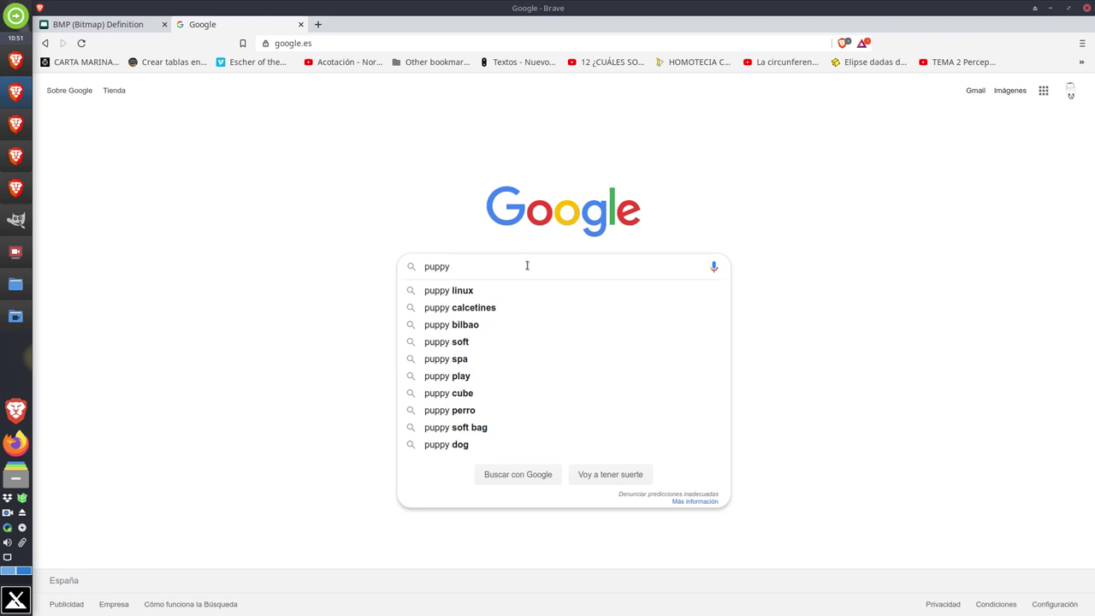
pyautogui.write(' png')
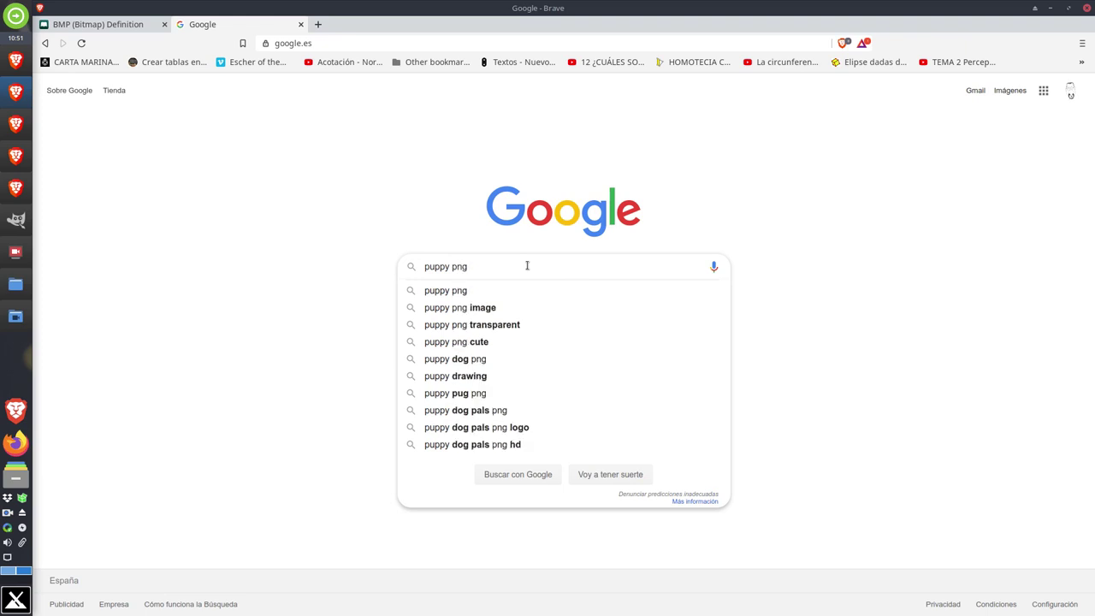
pyautogui.press('Return')
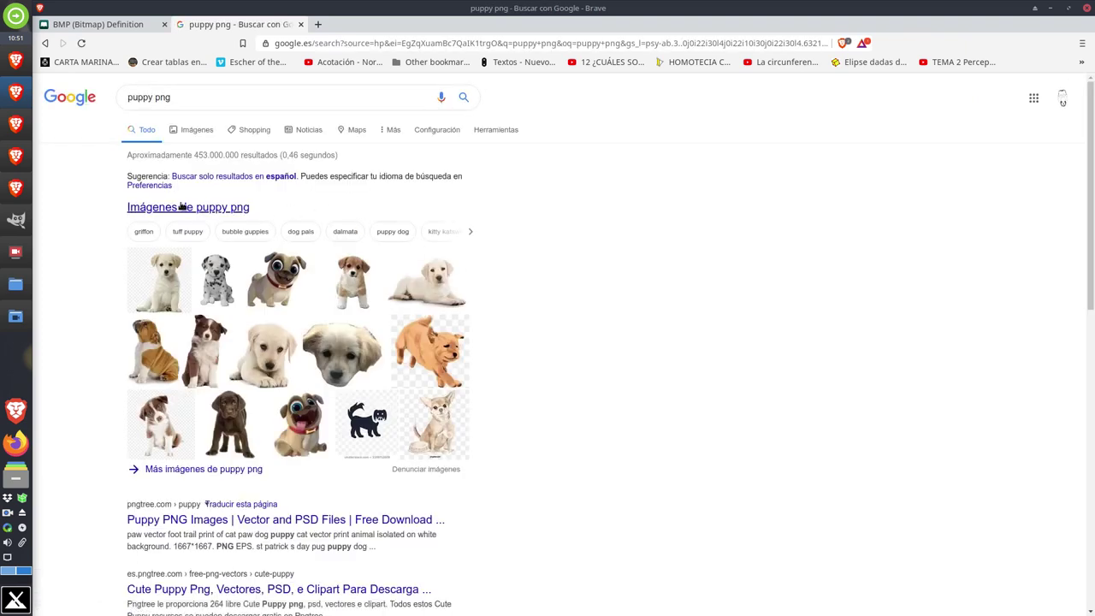
pyautogui.click(180, 209)
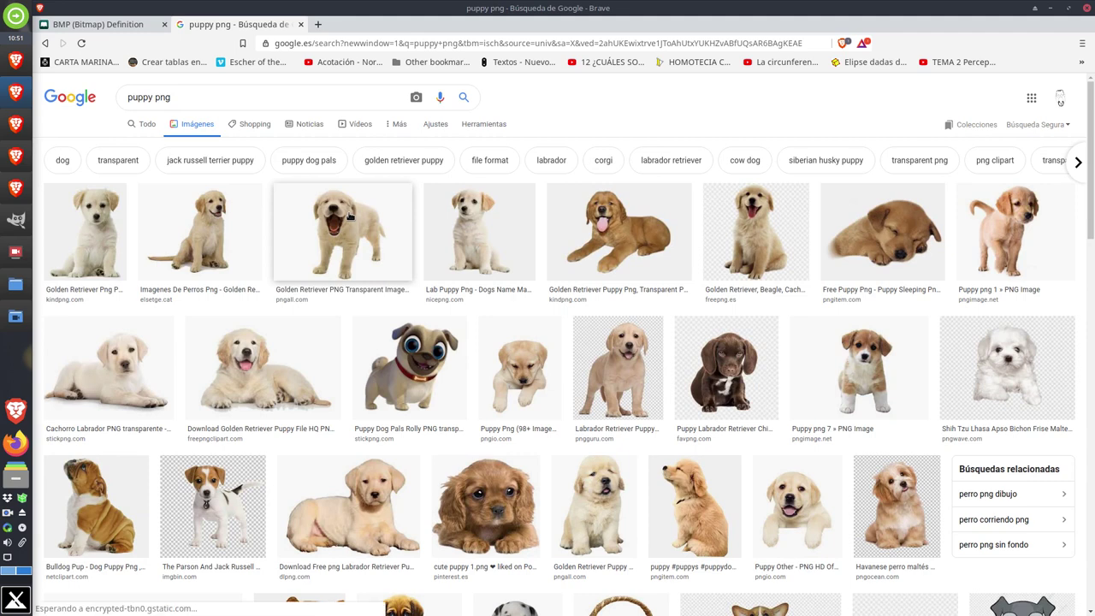
pyautogui.scroll(-1, 465, 380)
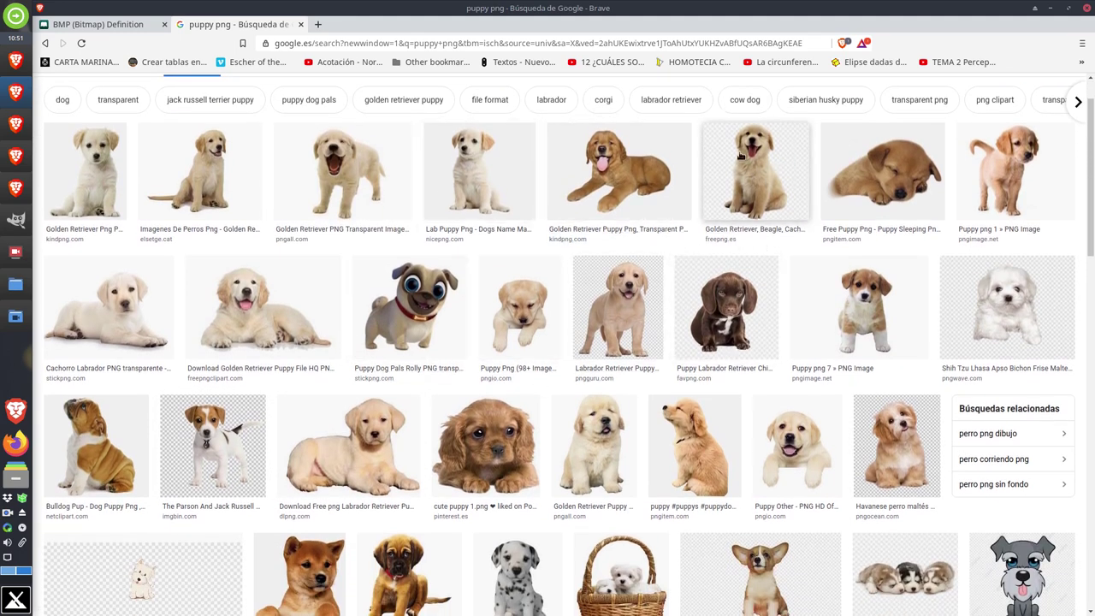
# Preview the sitting golden retriever puppy and open the image in a new tab
pyautogui.click(797, 175)
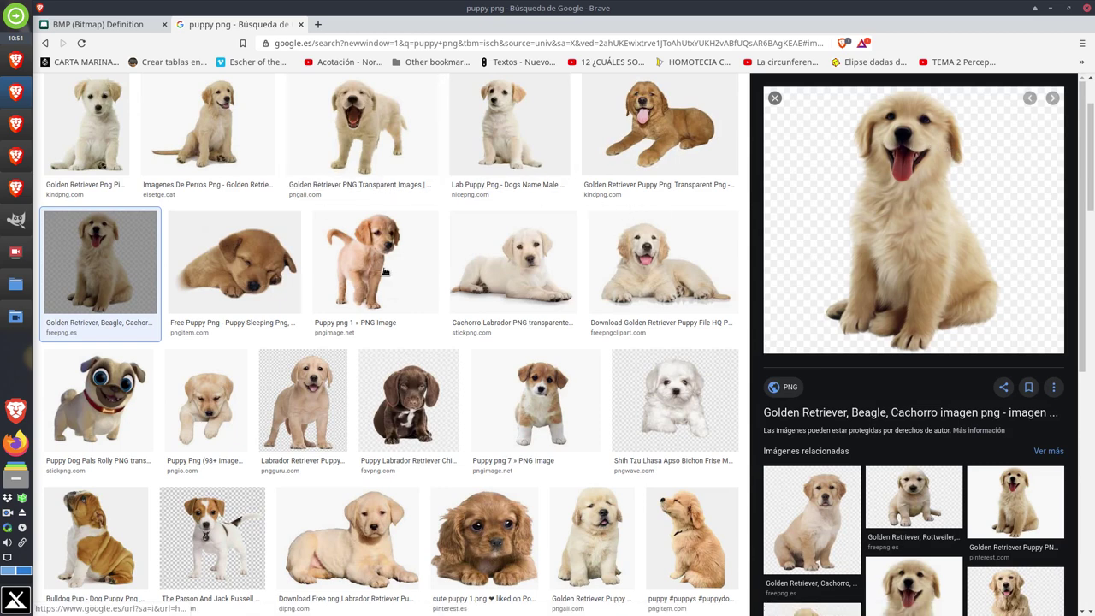
pyautogui.scroll(3, 291, 174)
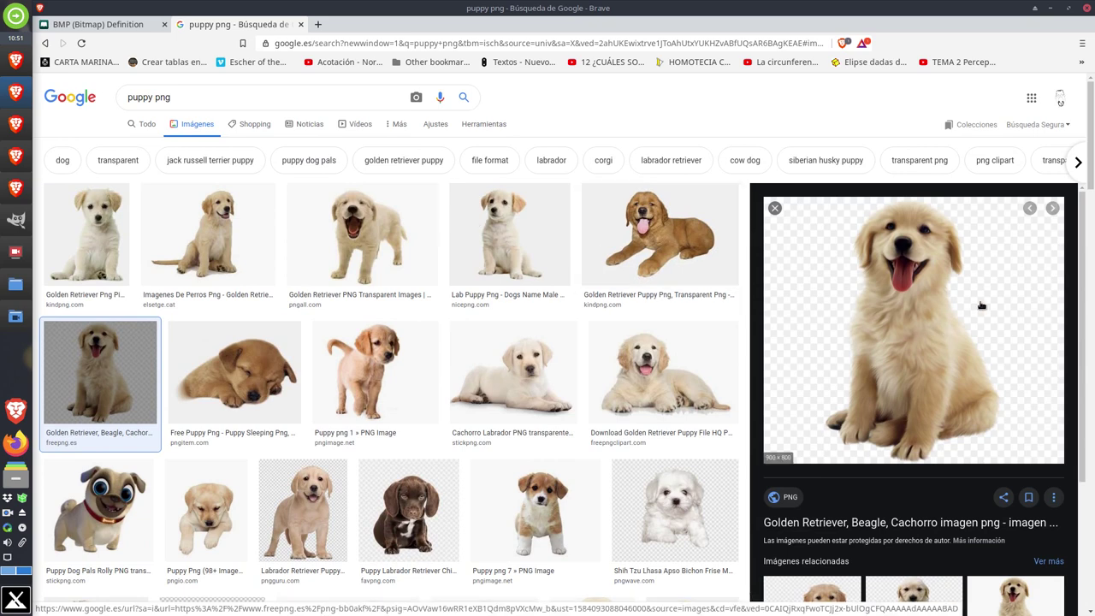
pyautogui.scroll(-3, 580, 346)
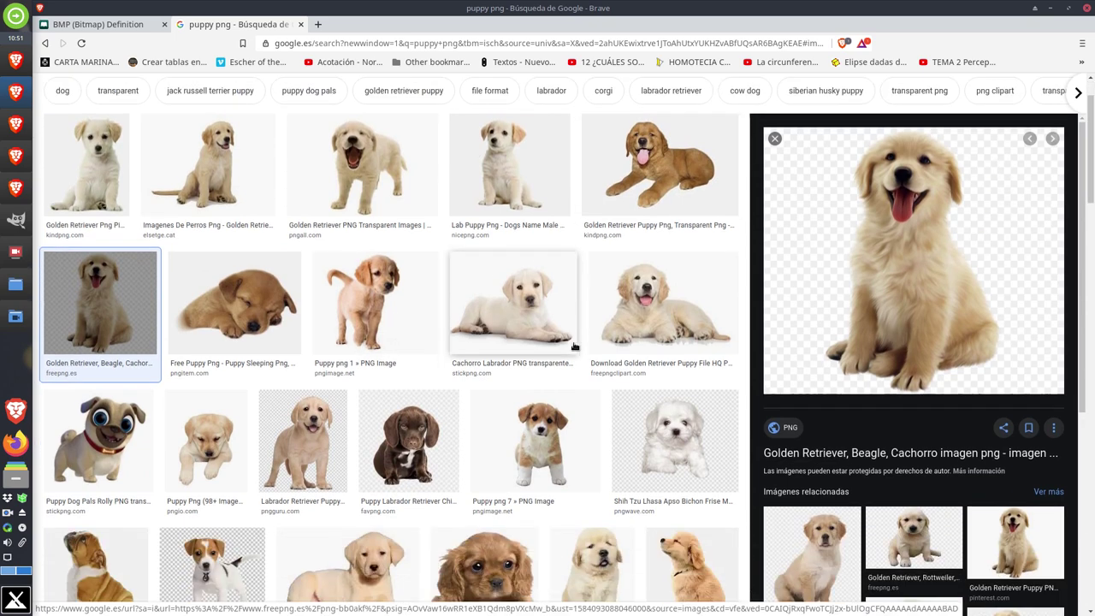
pyautogui.scroll(3, 582, 345)
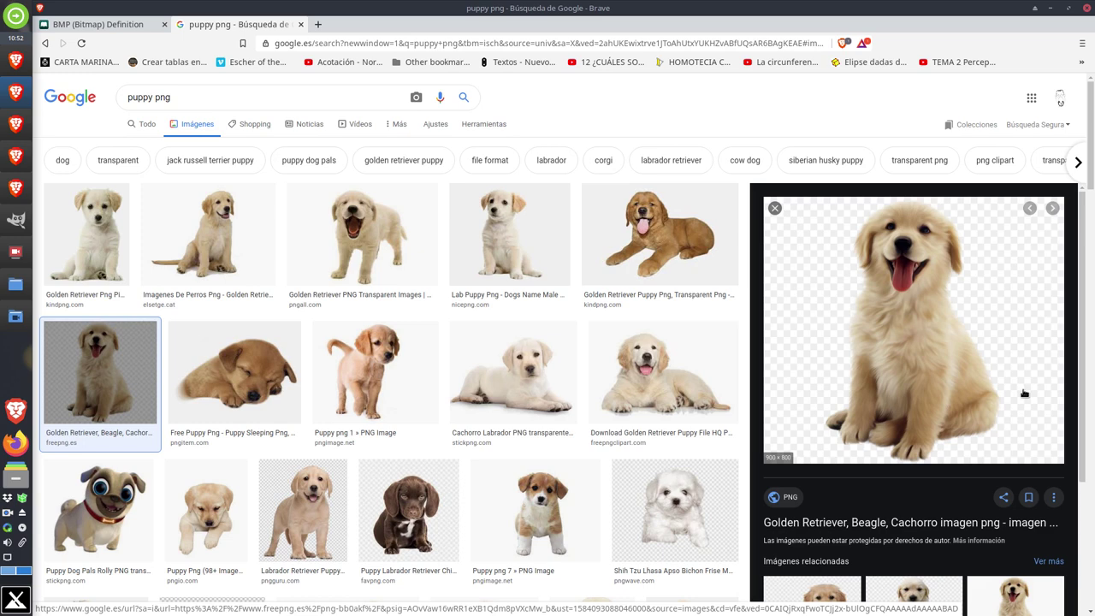
pyautogui.rightClick(959, 316)
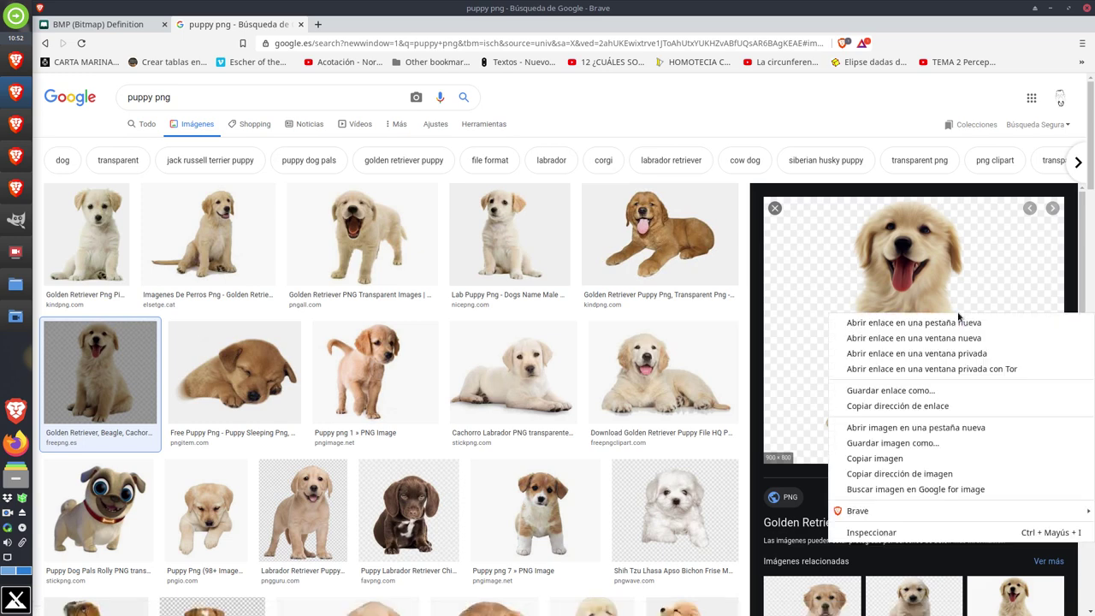
pyautogui.click(955, 430)
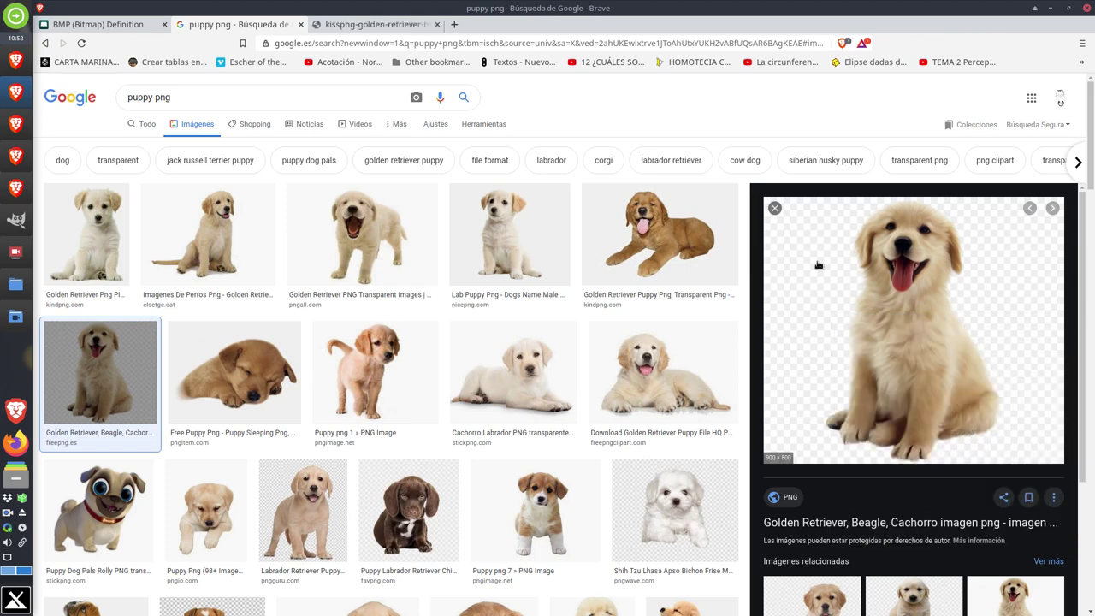
pyautogui.click(382, 25)
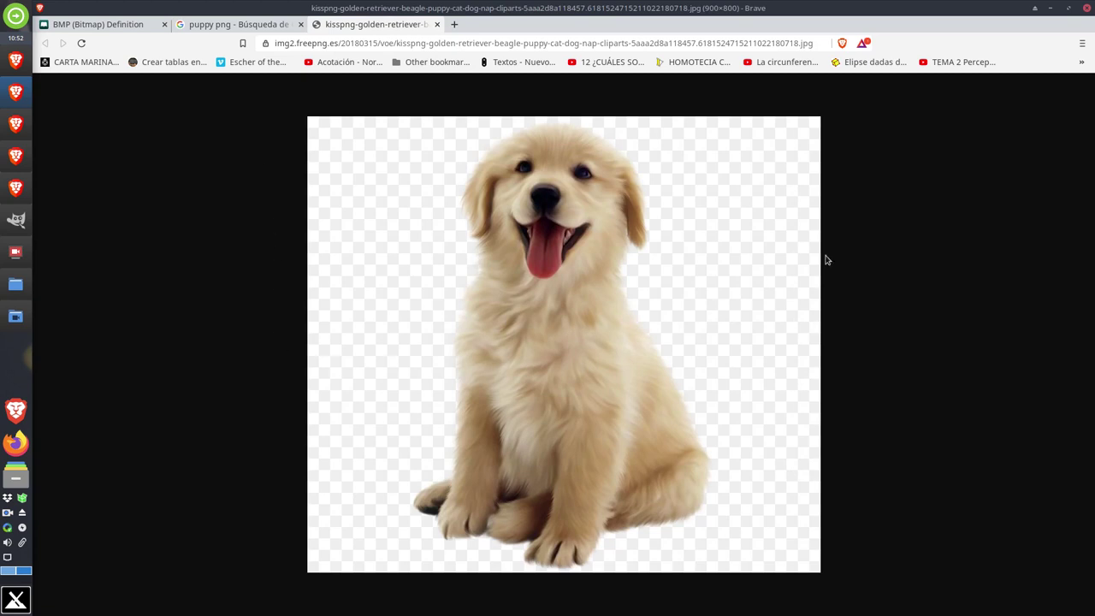
# Start Guardar imagen como, check the proposed .jpg file name, then cancel
pyautogui.rightClick(599, 283)
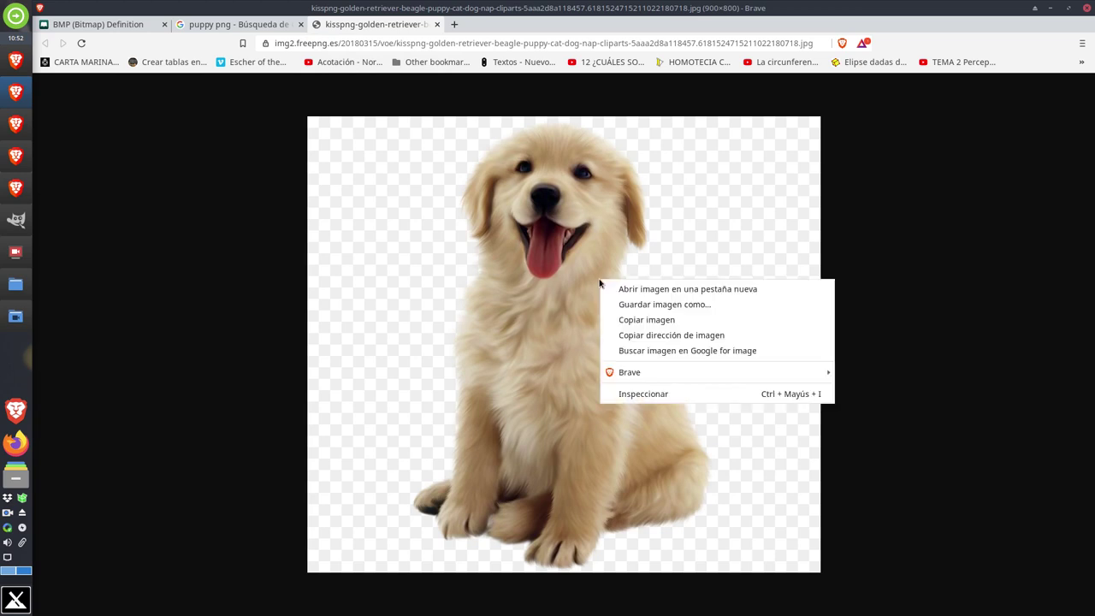
pyautogui.click(684, 307)
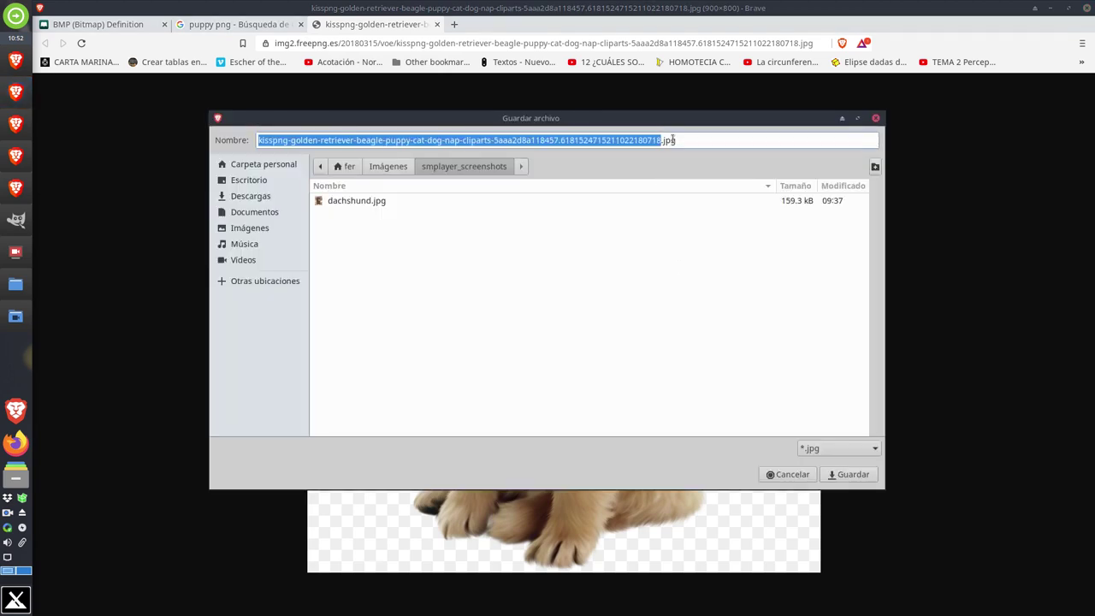
pyautogui.press('End')
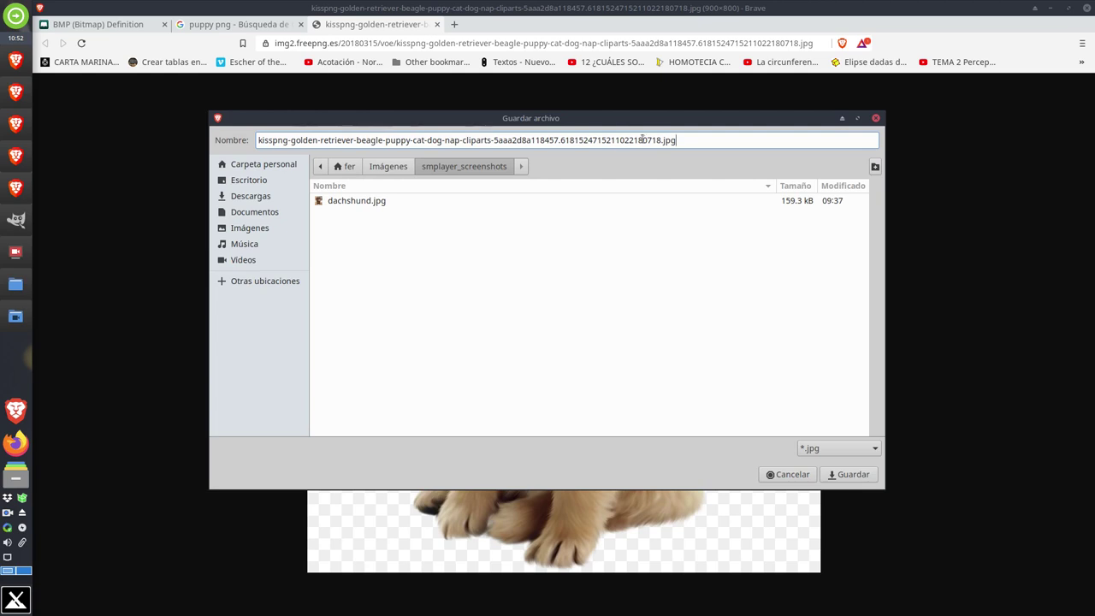
pyautogui.click(673, 139)
pyautogui.click(791, 474)
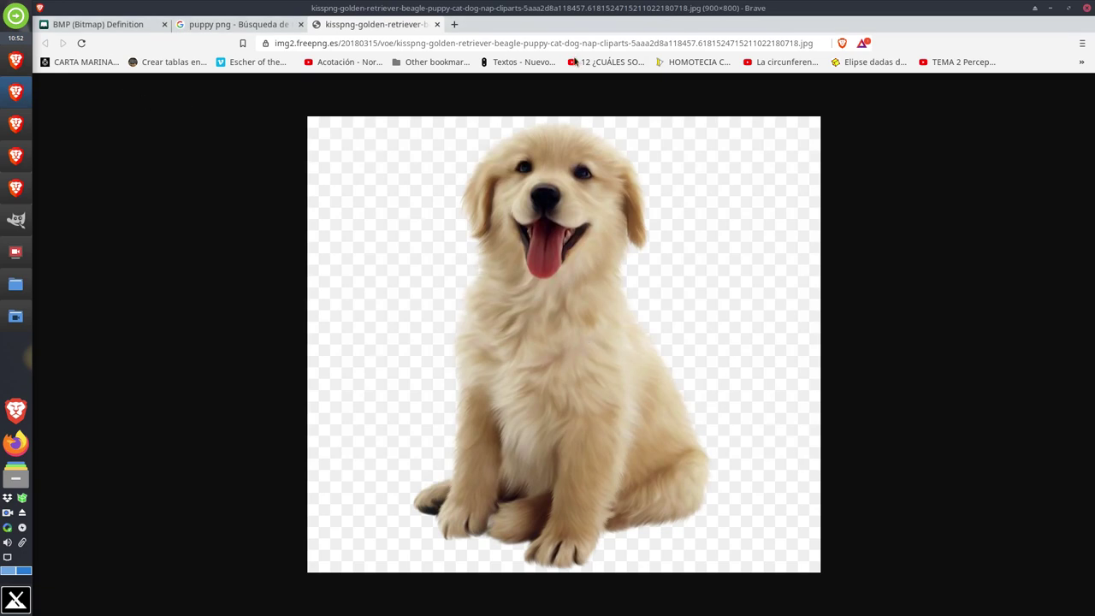
# Download the puppy PNG from freepng.es via Descargar Libre into smplayer_screenshots
pyautogui.click(437, 24)
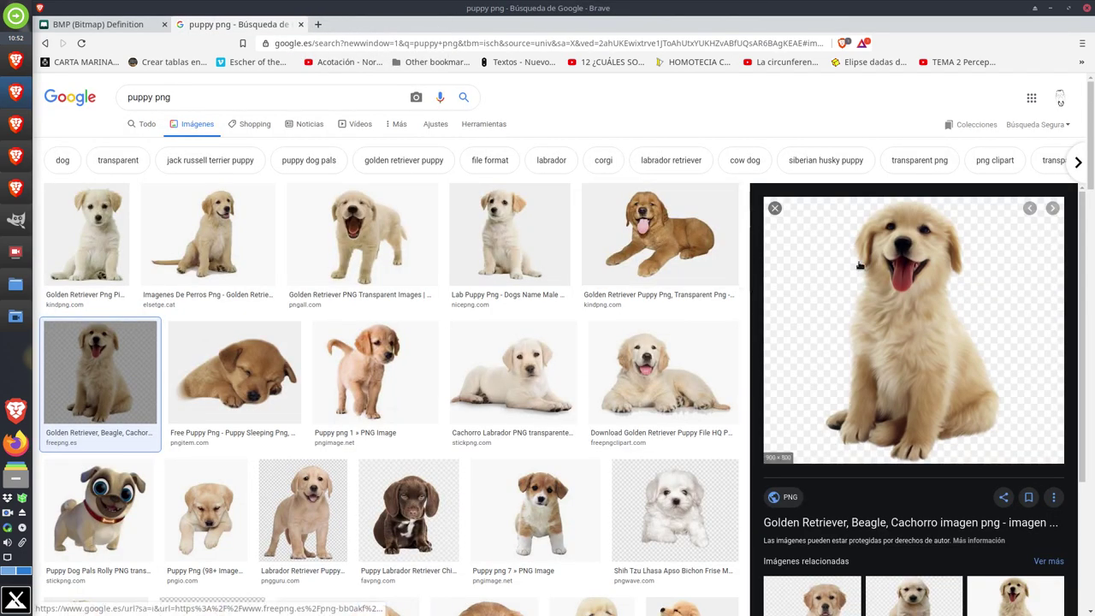
pyautogui.click(916, 328)
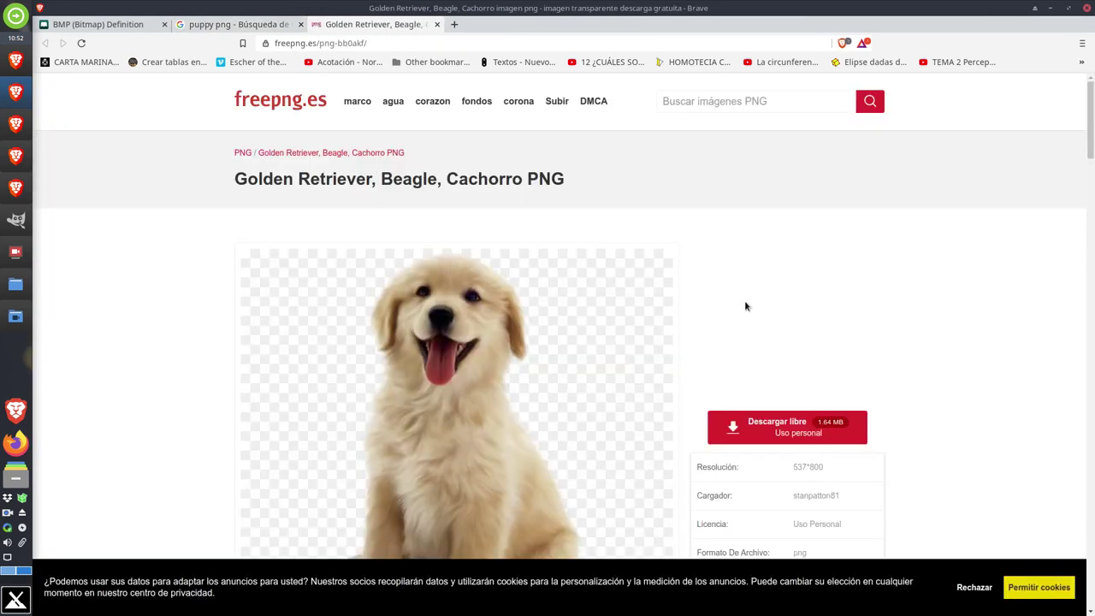
pyautogui.scroll(-3, 835, 276)
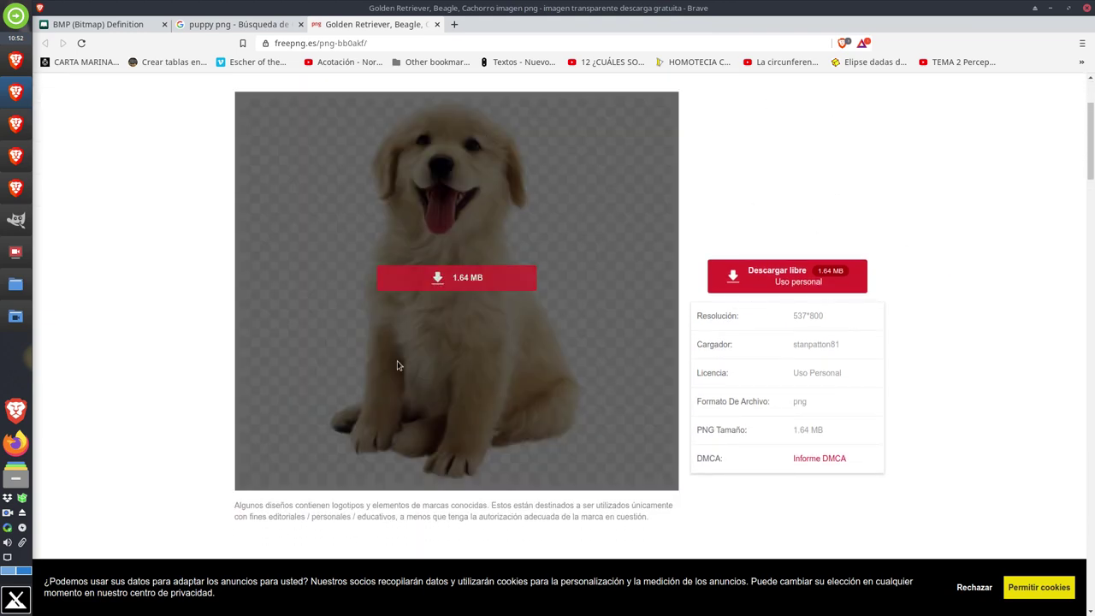
pyautogui.click(466, 282)
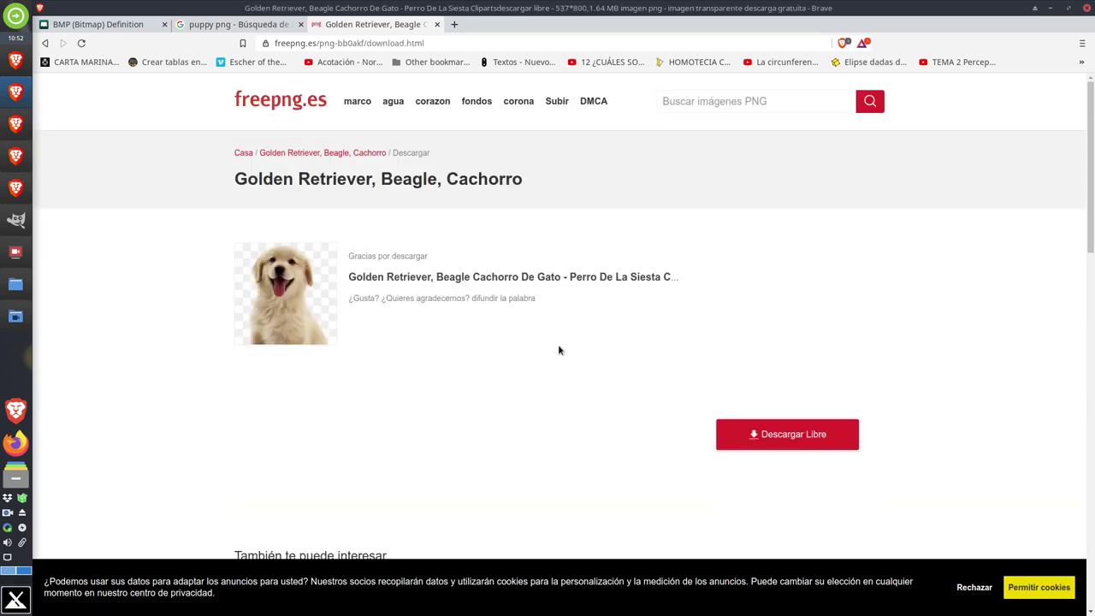
pyautogui.click(786, 434)
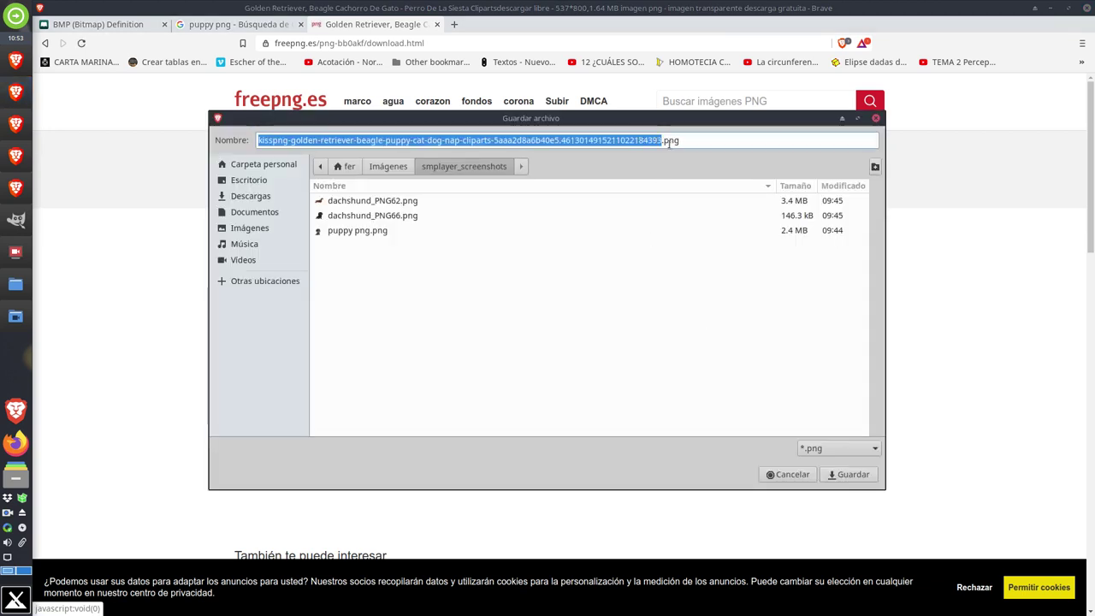
pyautogui.click(855, 475)
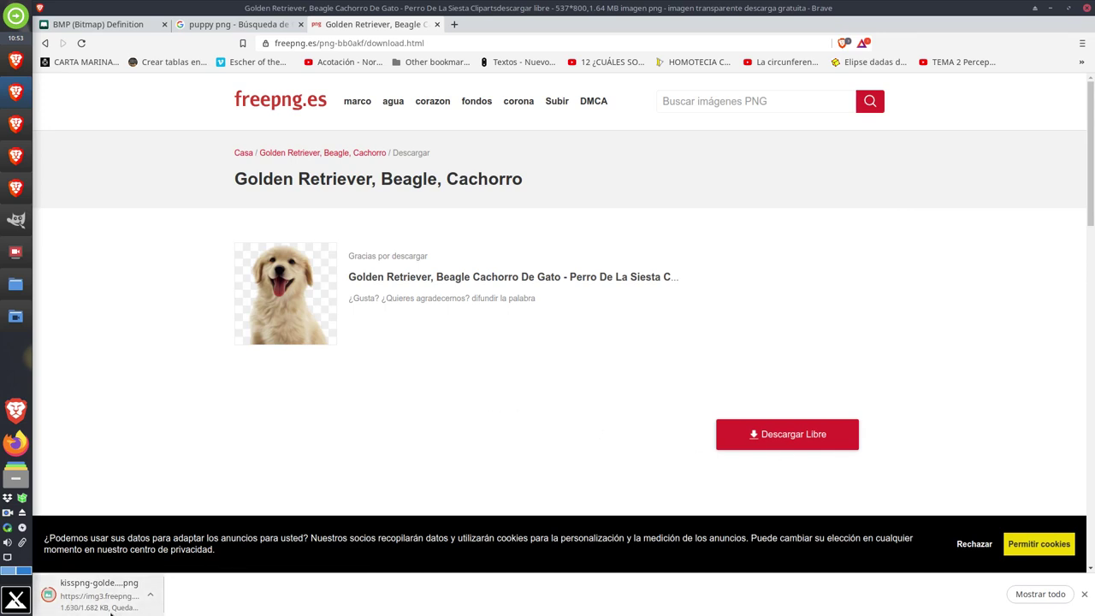
# Open the kisspng golden retriever PNG from Imágenes/smplayer_screenshots in GIMP
pyautogui.click(15, 220)
pyautogui.click(42, 23)
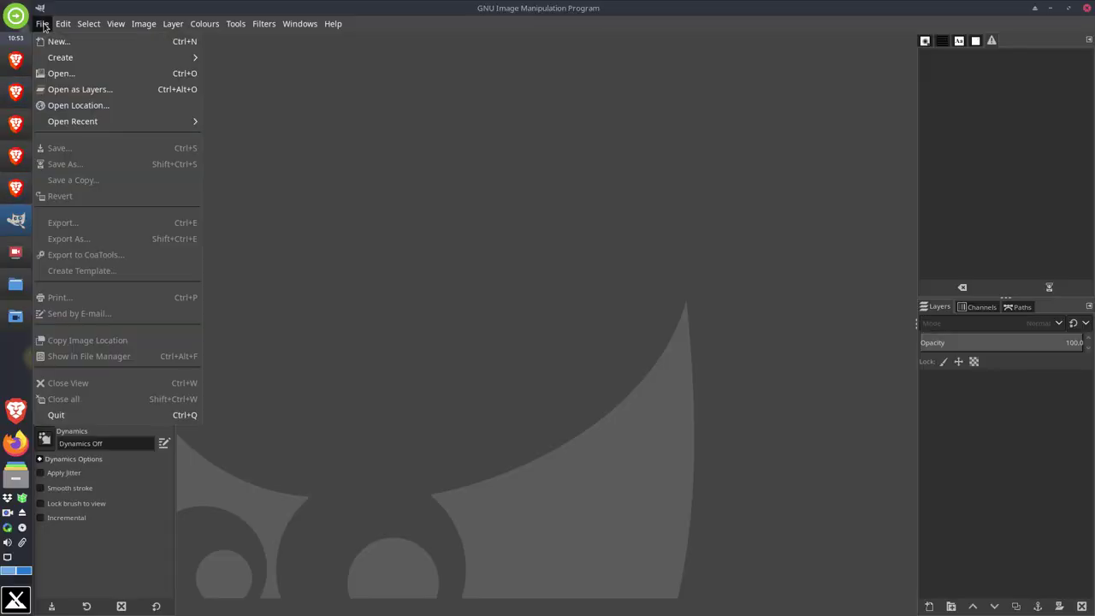
pyautogui.click(58, 72)
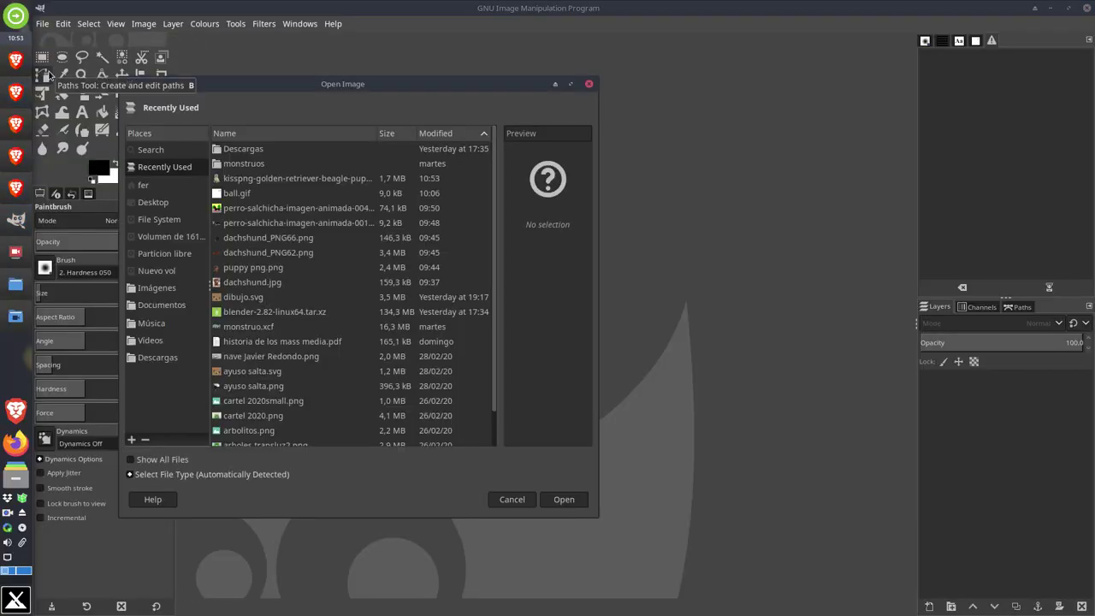
pyautogui.click(164, 305)
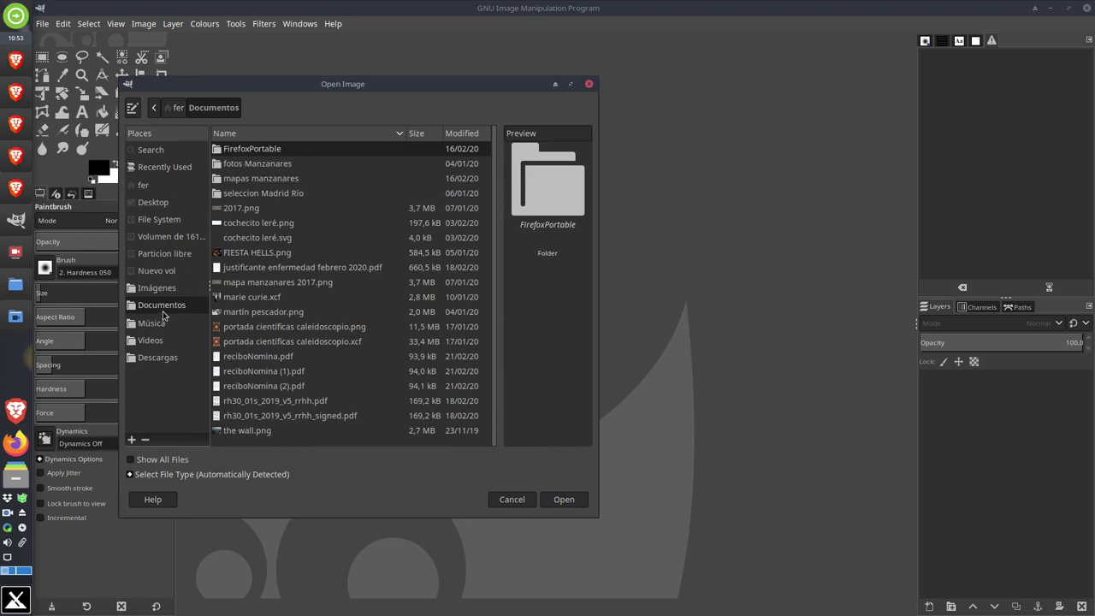
pyautogui.click(162, 289)
pyautogui.doubleClick(251, 153)
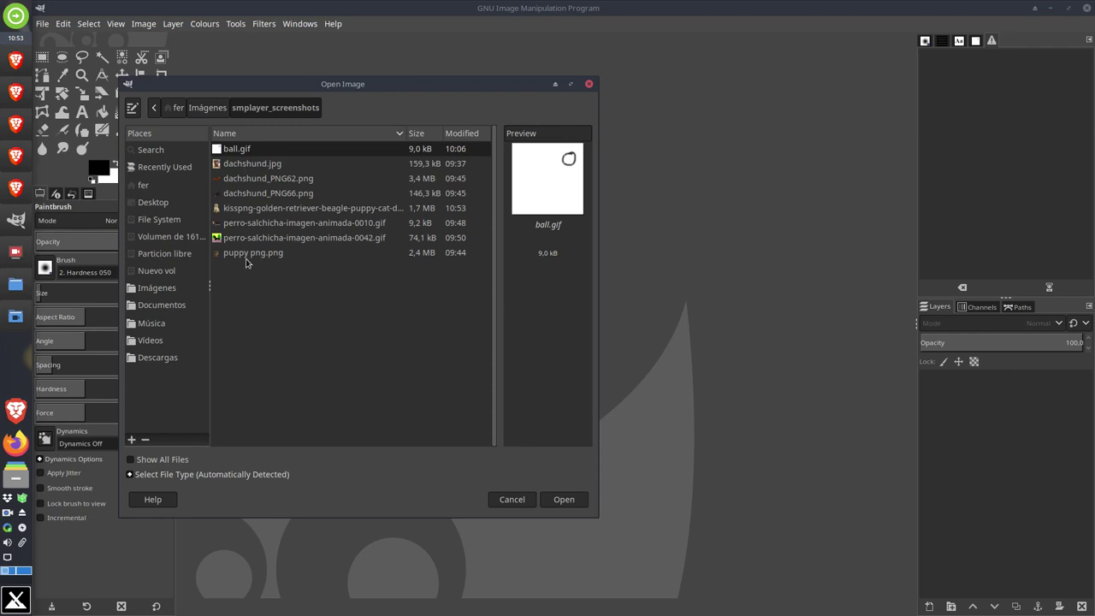
pyautogui.click(248, 212)
pyautogui.click(563, 499)
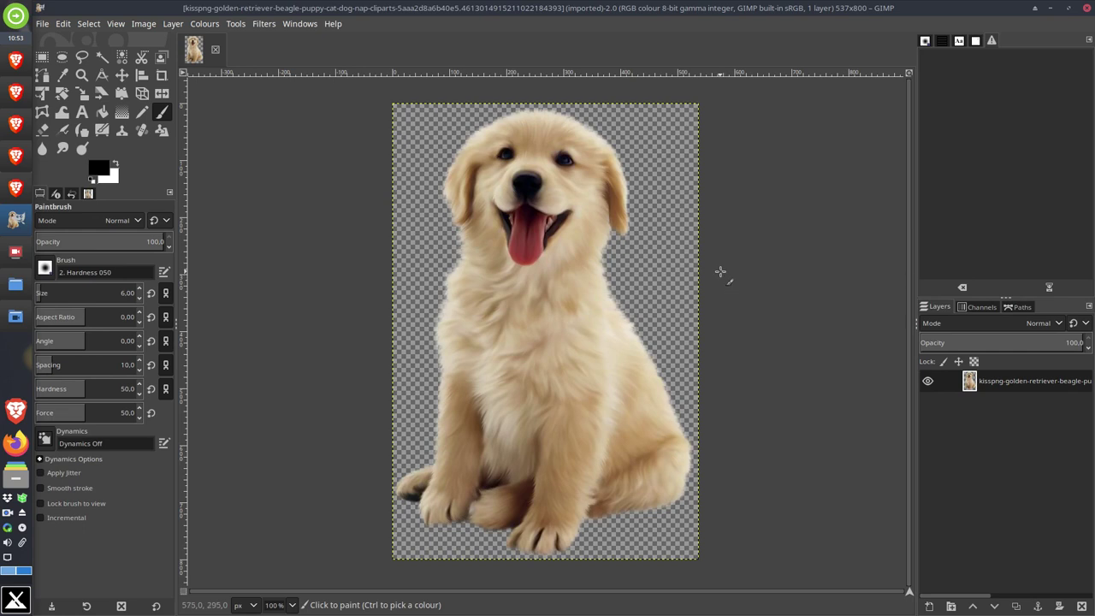
# Zoom in and out on the puppy's transparent edges, then dismiss the File menu
pyautogui.keyDown('ctrl'); pyautogui.scroll(6, 717, 272); pyautogui.keyUp('ctrl')
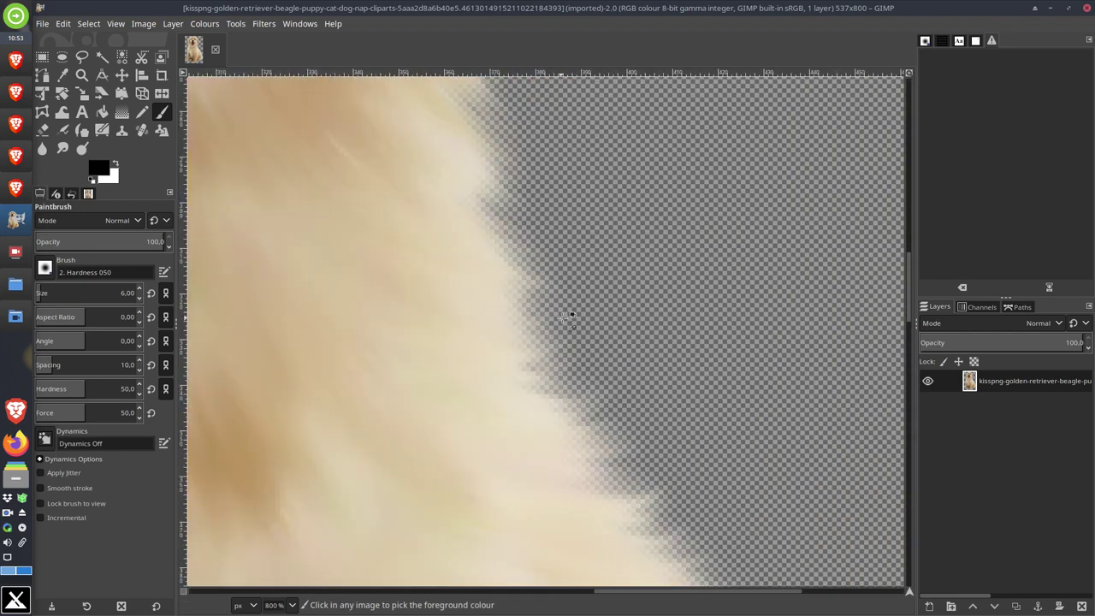
pyautogui.keyDown('ctrl'); pyautogui.scroll(-4, 498, 320); pyautogui.keyUp('ctrl')
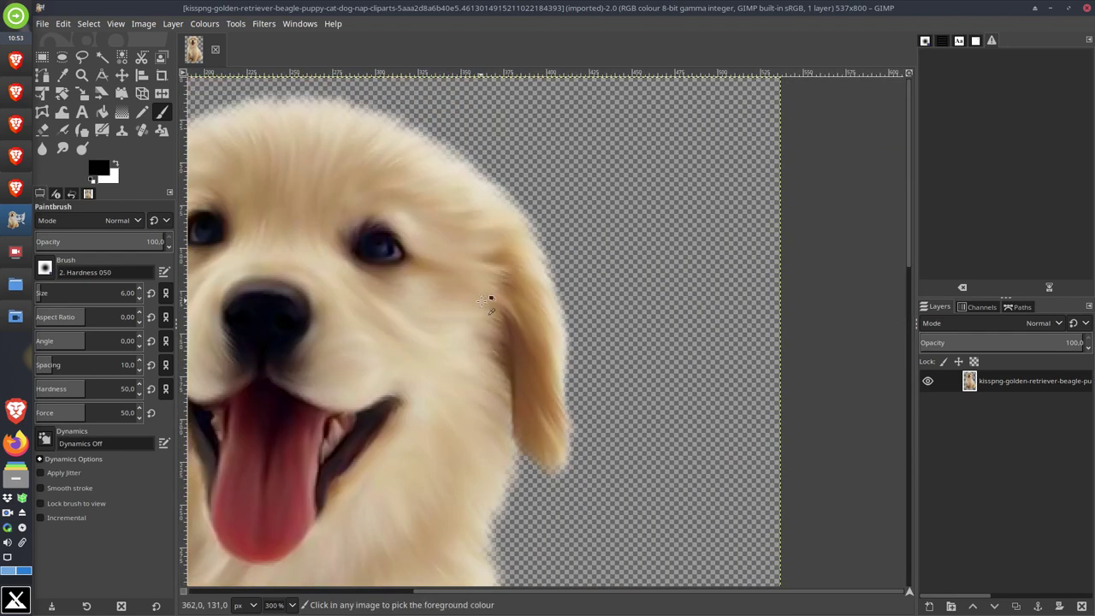
pyautogui.keyDown('ctrl'); pyautogui.scroll(-5, 482, 301); pyautogui.keyUp('ctrl')
pyautogui.keyDown('ctrl'); pyautogui.scroll(6, 376, 327); pyautogui.keyUp('ctrl')
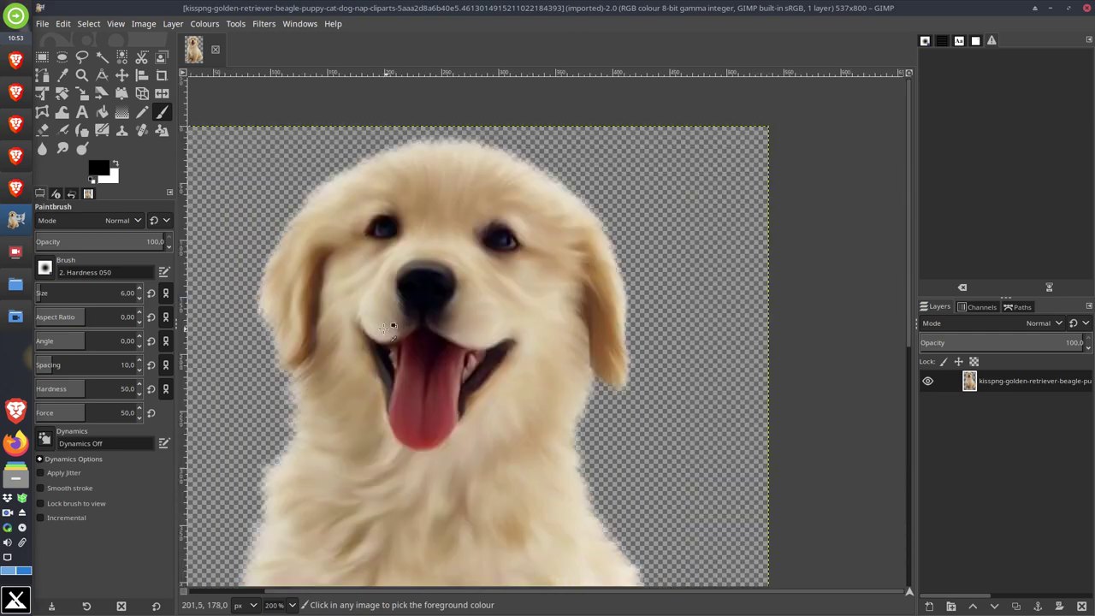
pyautogui.keyDown('ctrl'); pyautogui.scroll(-7, 363, 327); pyautogui.keyUp('ctrl')
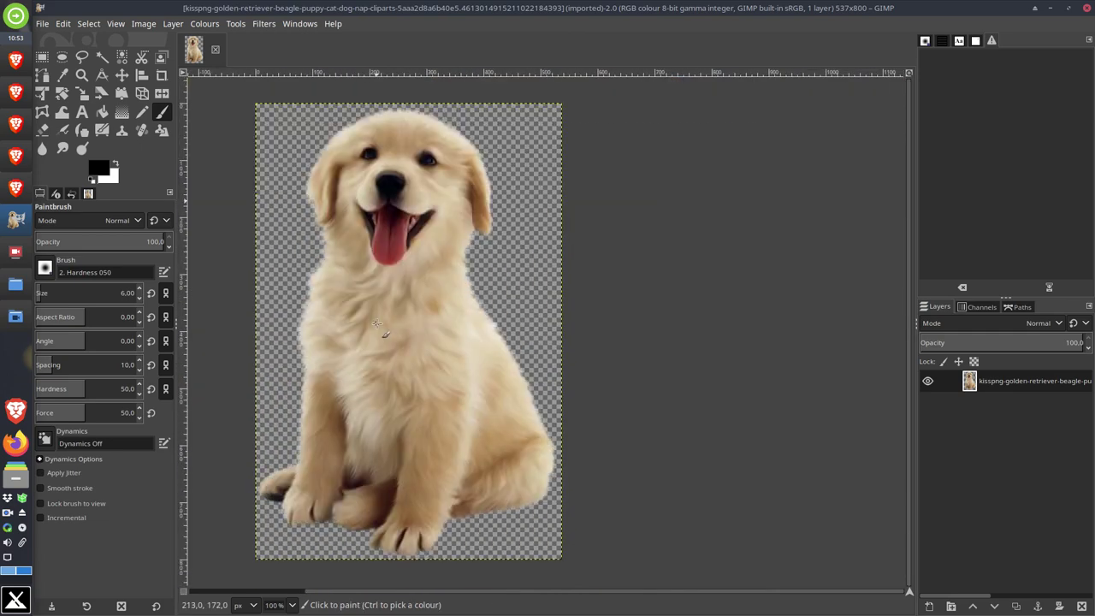
pyautogui.keyDown('ctrl'); pyautogui.scroll(5, 389, 325); pyautogui.keyUp('ctrl')
pyautogui.keyDown('ctrl'); pyautogui.scroll(-3, 390, 325); pyautogui.keyUp('ctrl')
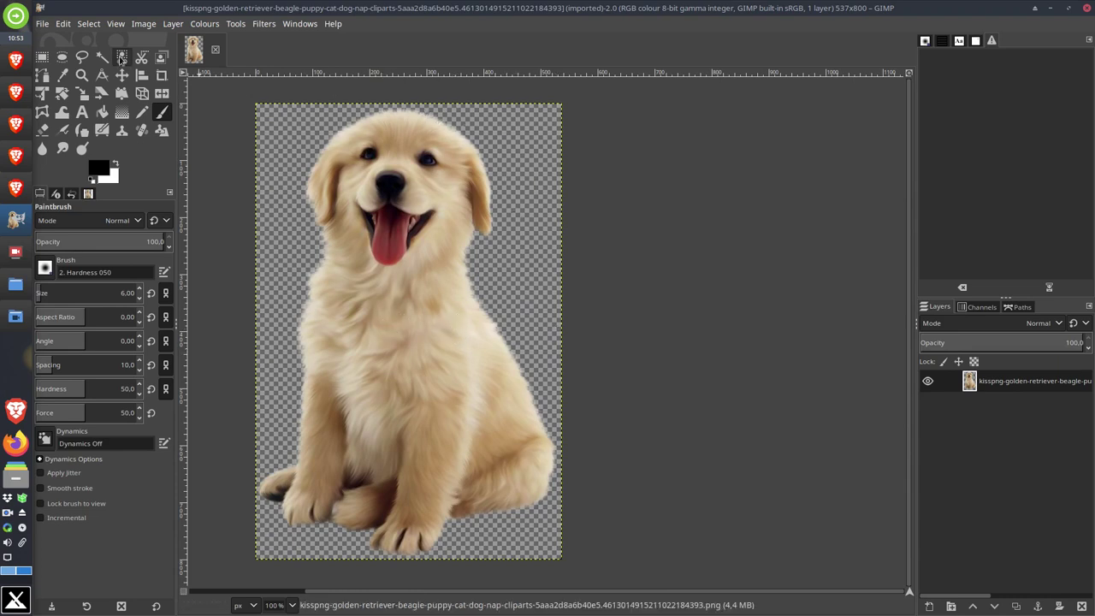
pyautogui.click(42, 24)
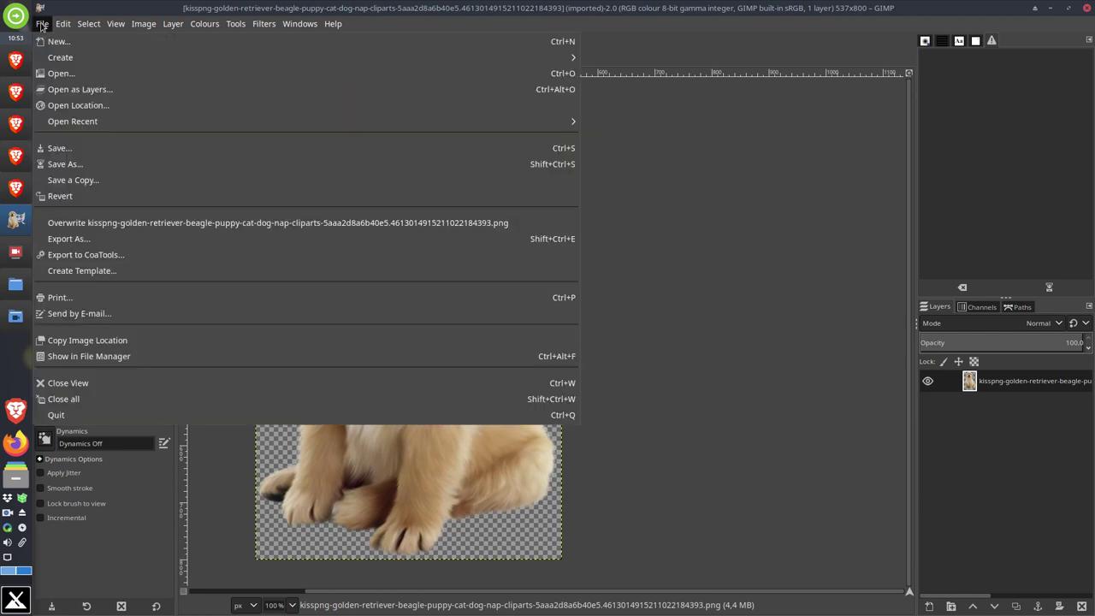
pyautogui.press('Escape')
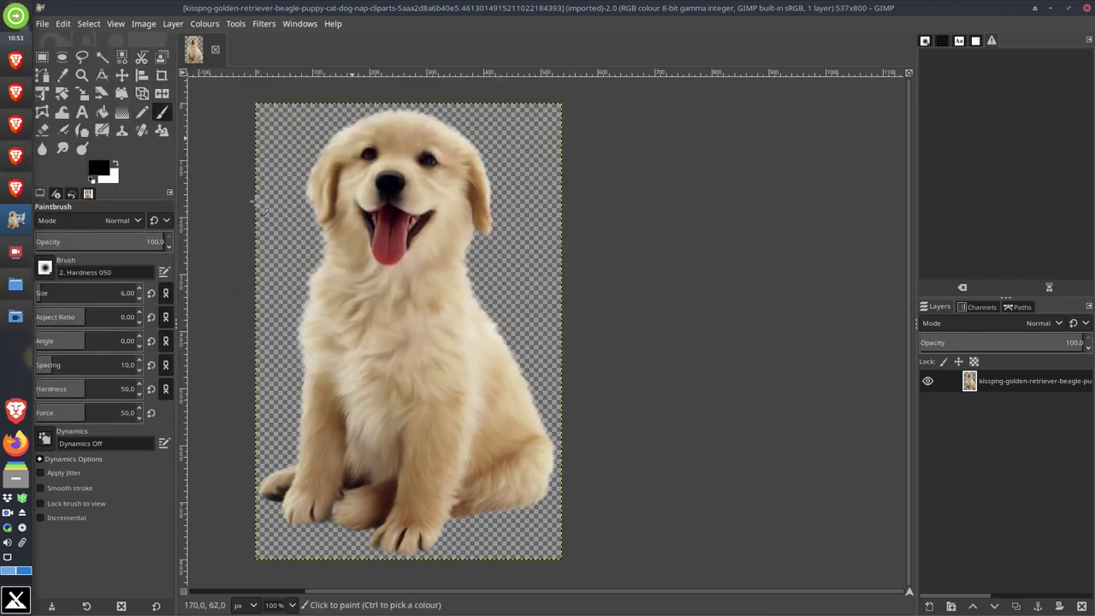
# Bring the Brave window showing the full-size dachshund photo to the front
pyautogui.click(17, 188)
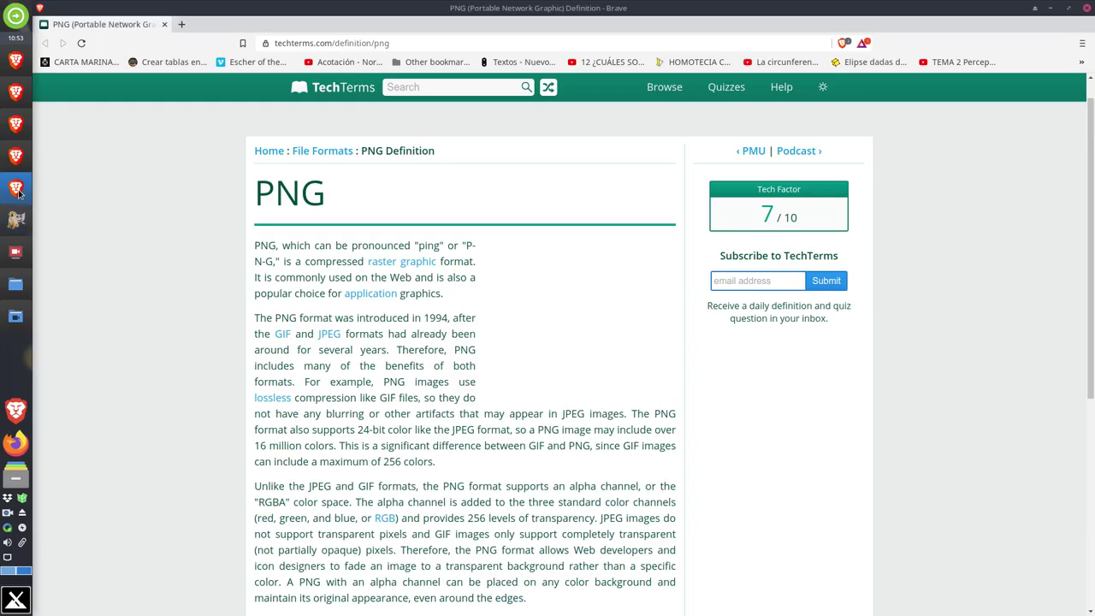
pyautogui.click(15, 156)
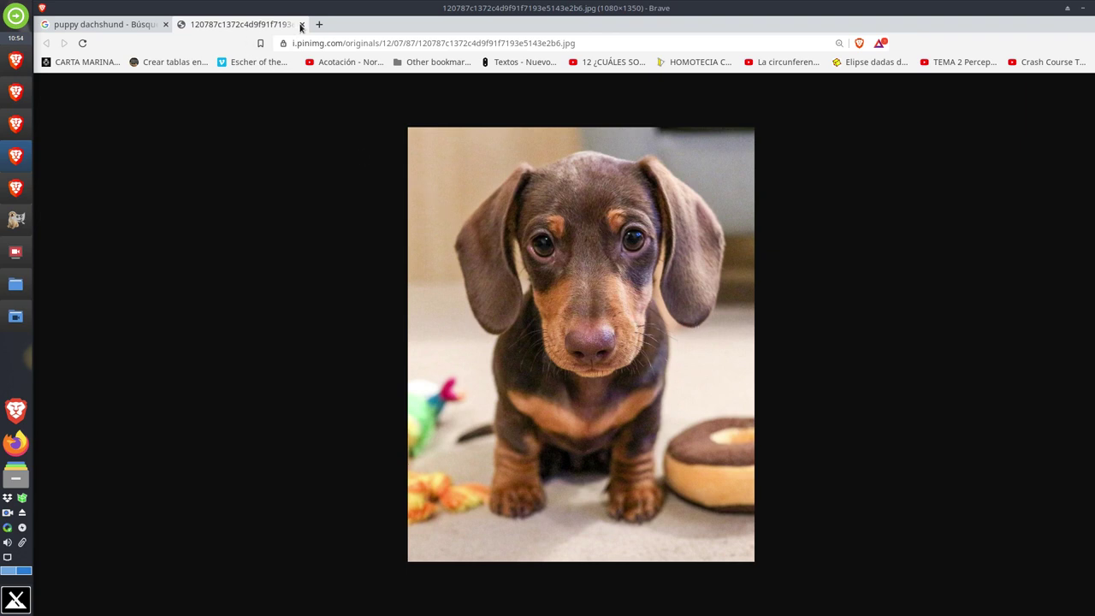
# Copy the full-size dachshund photo to the clipboard with Copiar imagen, then return to GIMP
pyautogui.click(107, 26)
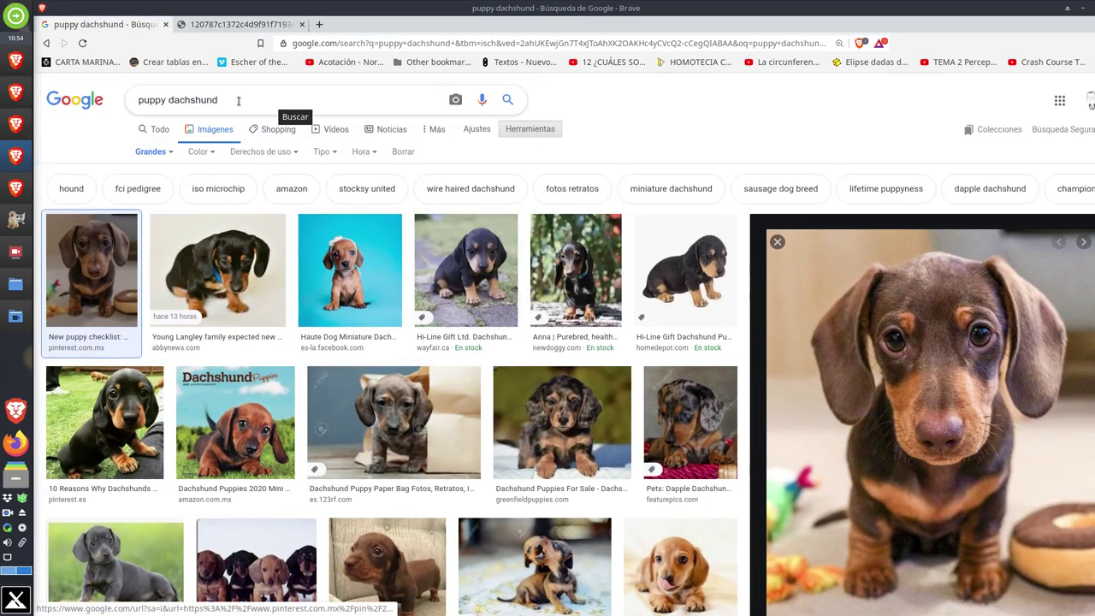
pyautogui.click(274, 101)
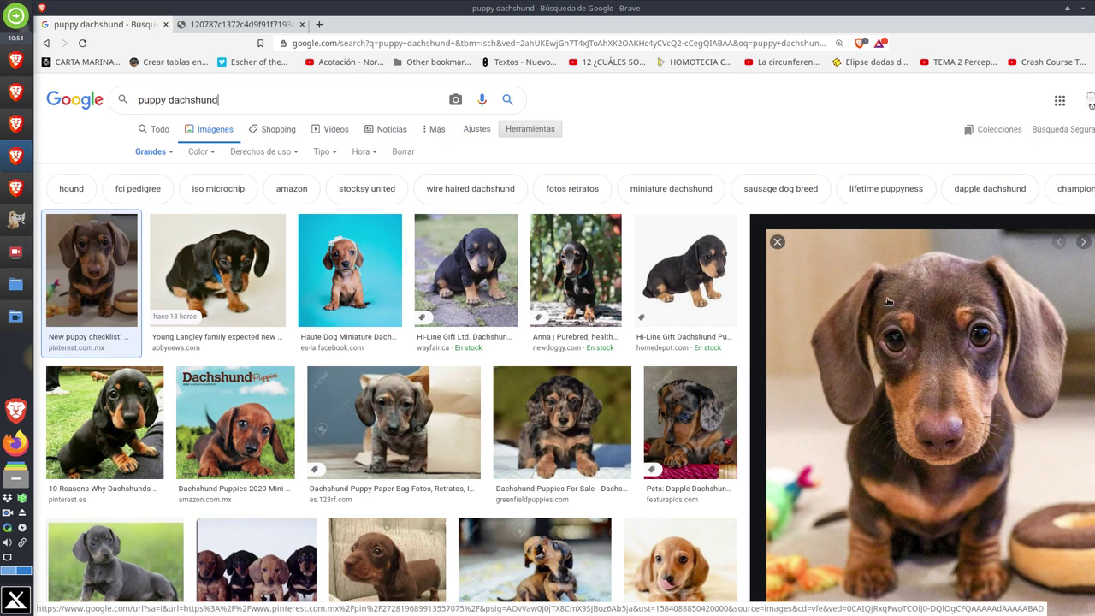
pyautogui.rightClick(912, 385)
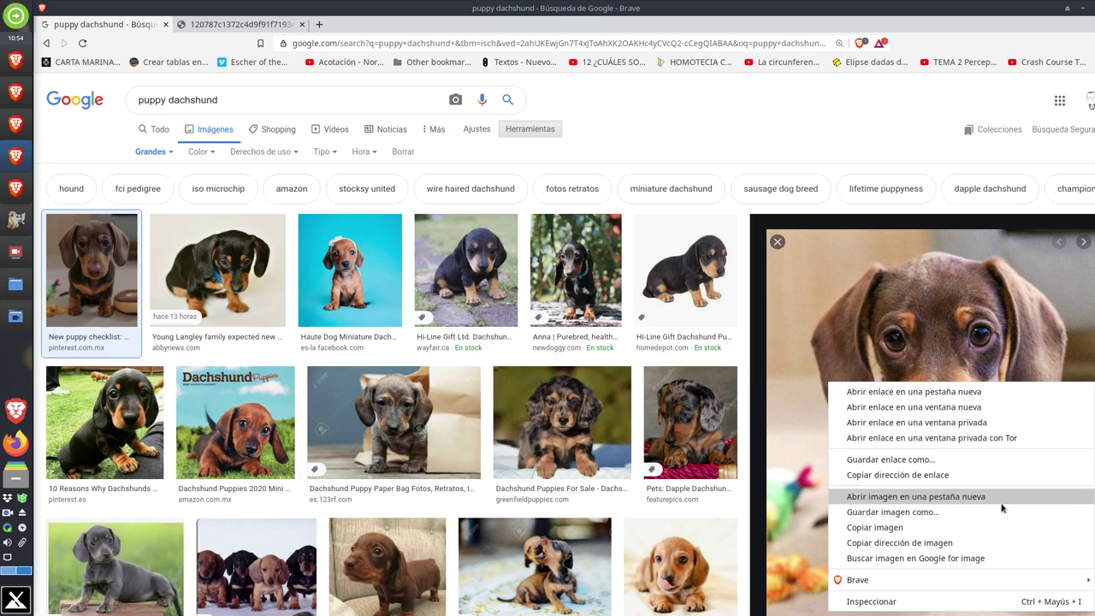
pyautogui.click(227, 29)
pyautogui.click(226, 29)
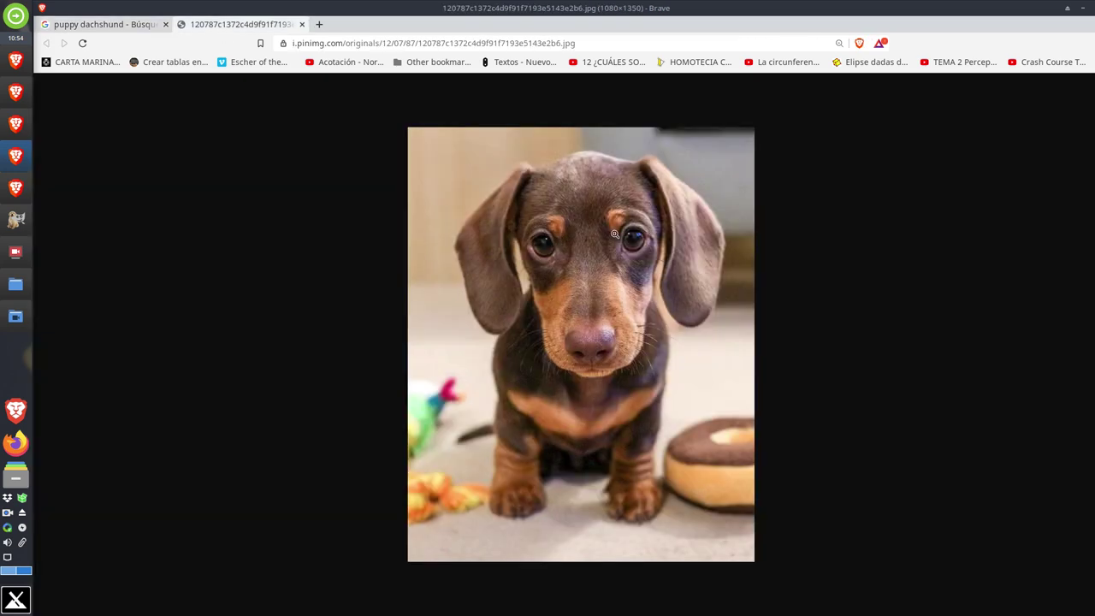
pyautogui.rightClick(607, 296)
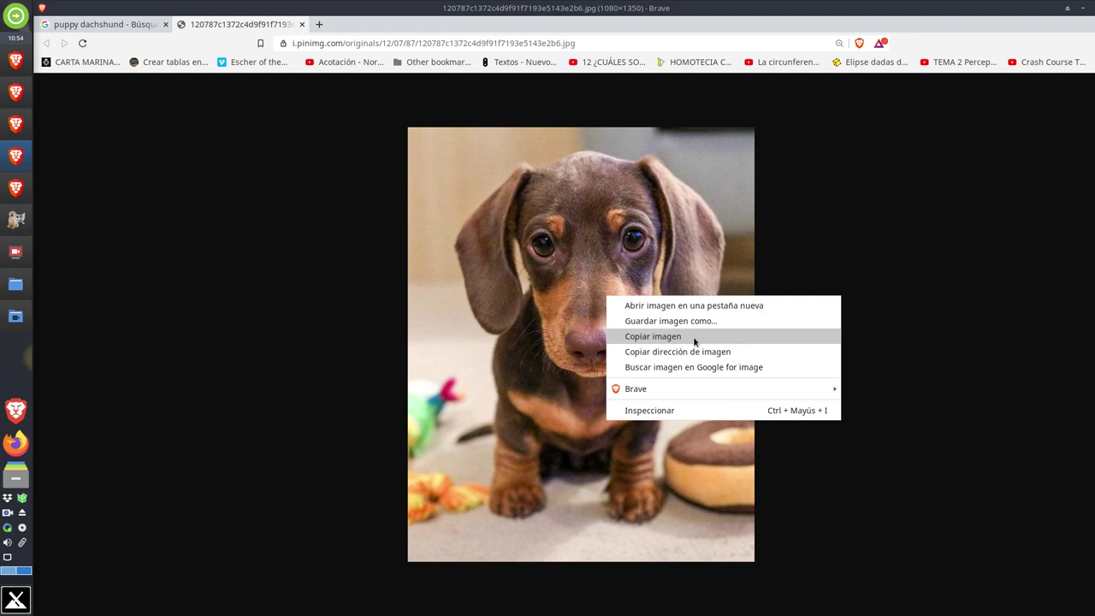
pyautogui.click(694, 338)
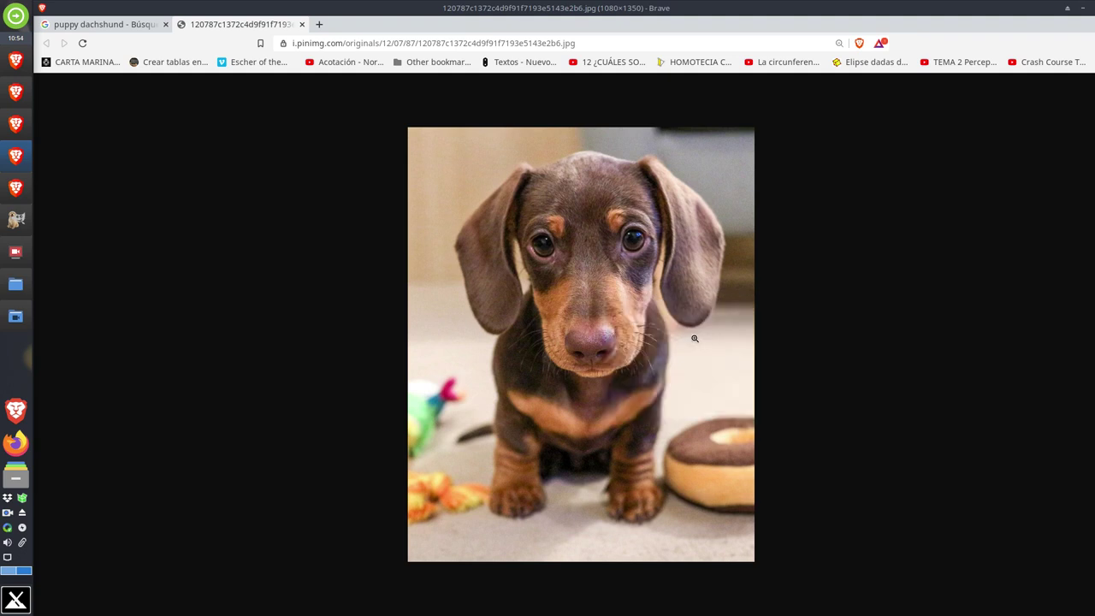
pyautogui.click(15, 219)
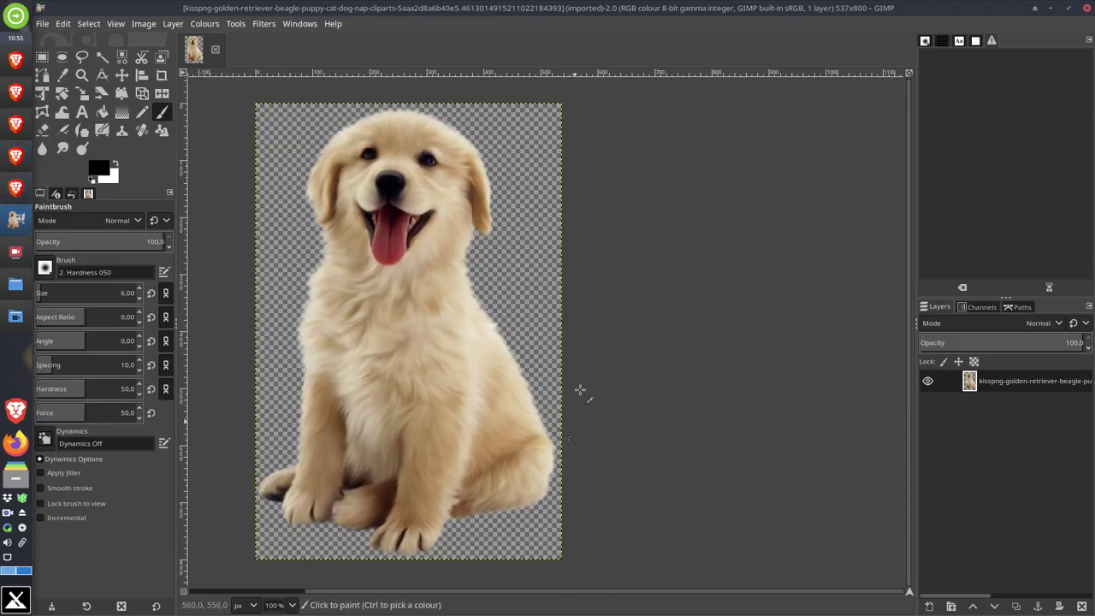
# Create a new 1080×1350 image from the clipboard's dachshund photo
pyautogui.click(42, 24)
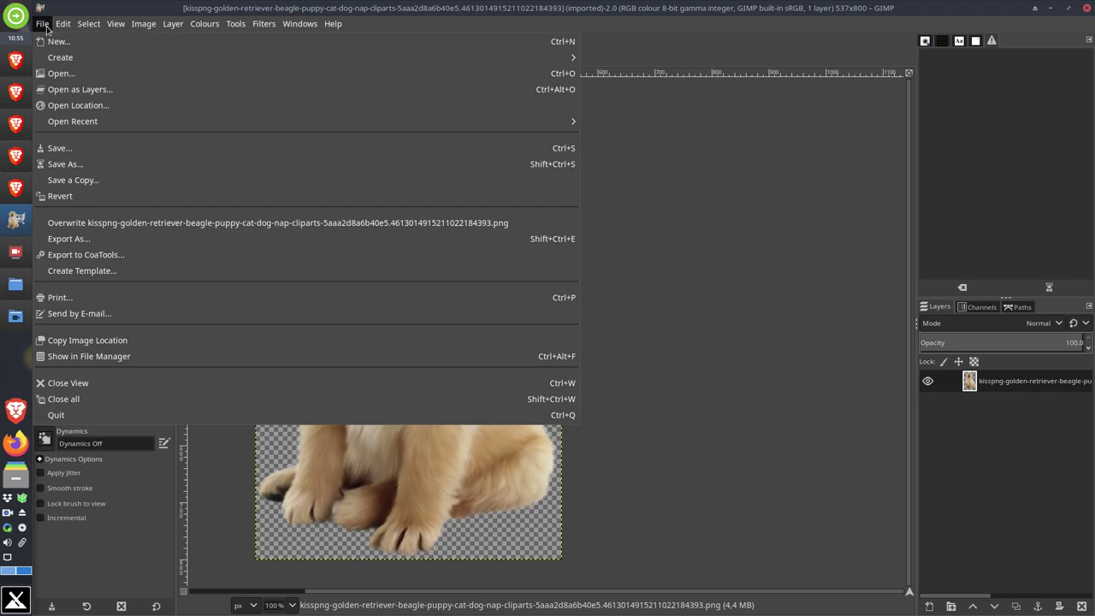
pyautogui.moveTo(50, 60)
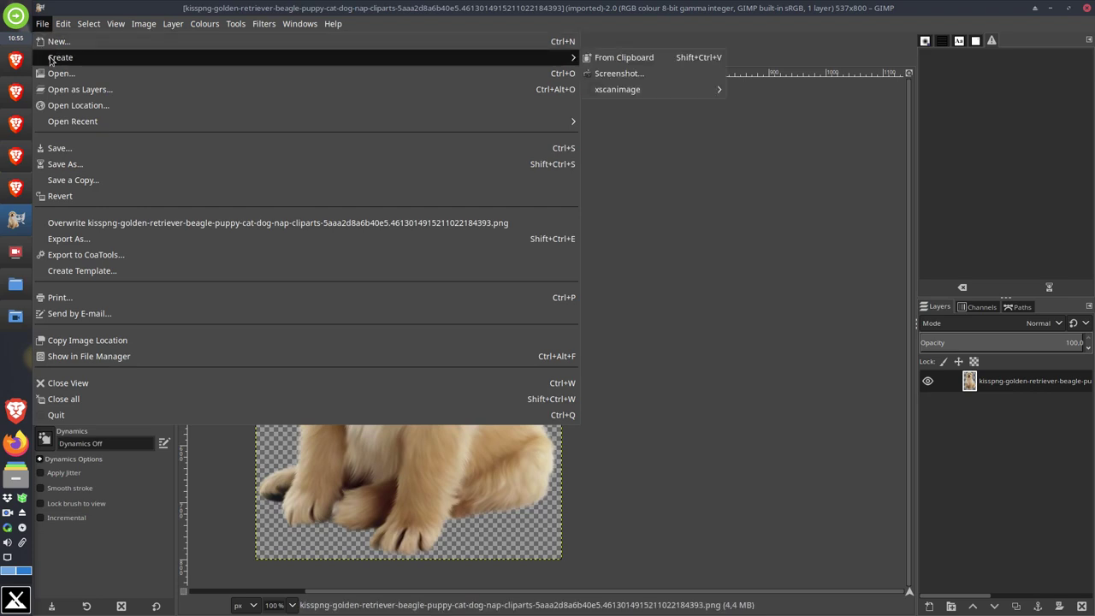
pyautogui.click(654, 60)
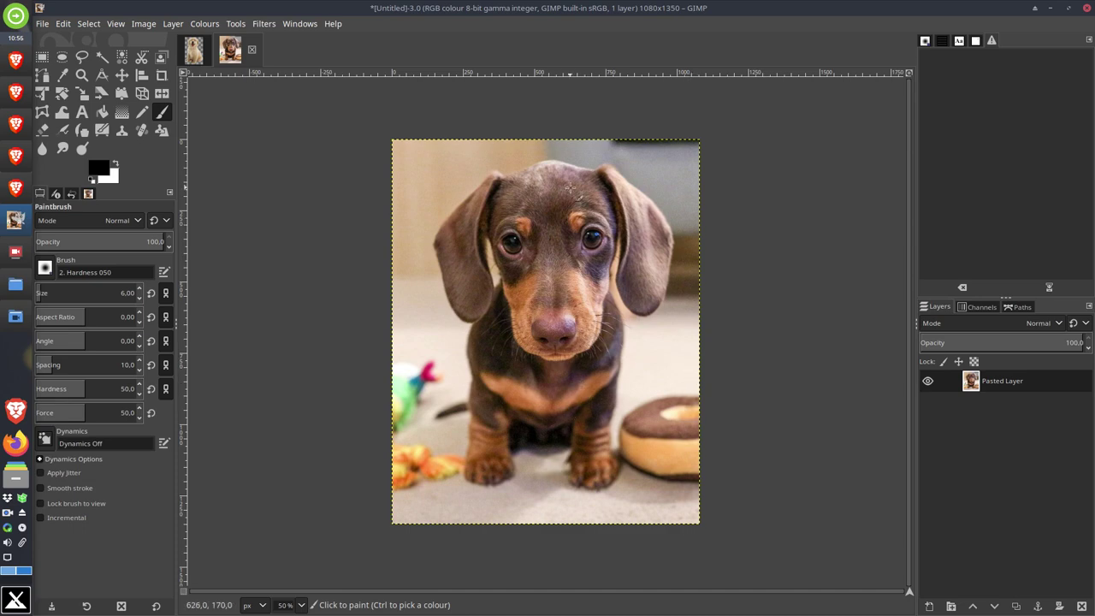
# Select all of the golden retriever image and copy it to the clipboard
pyautogui.click(194, 50)
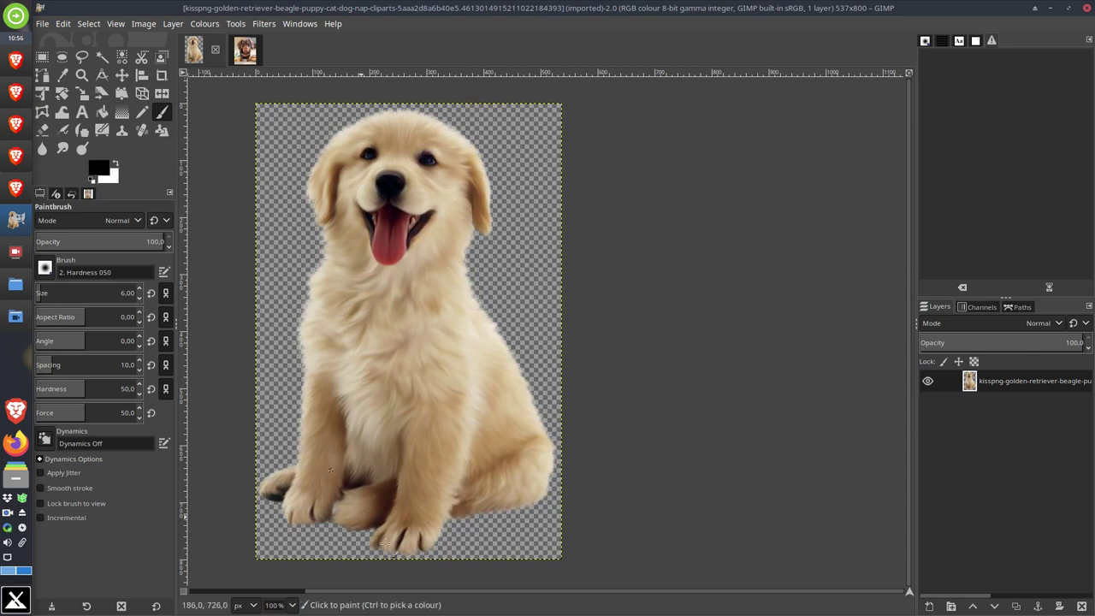
pyautogui.click(84, 27)
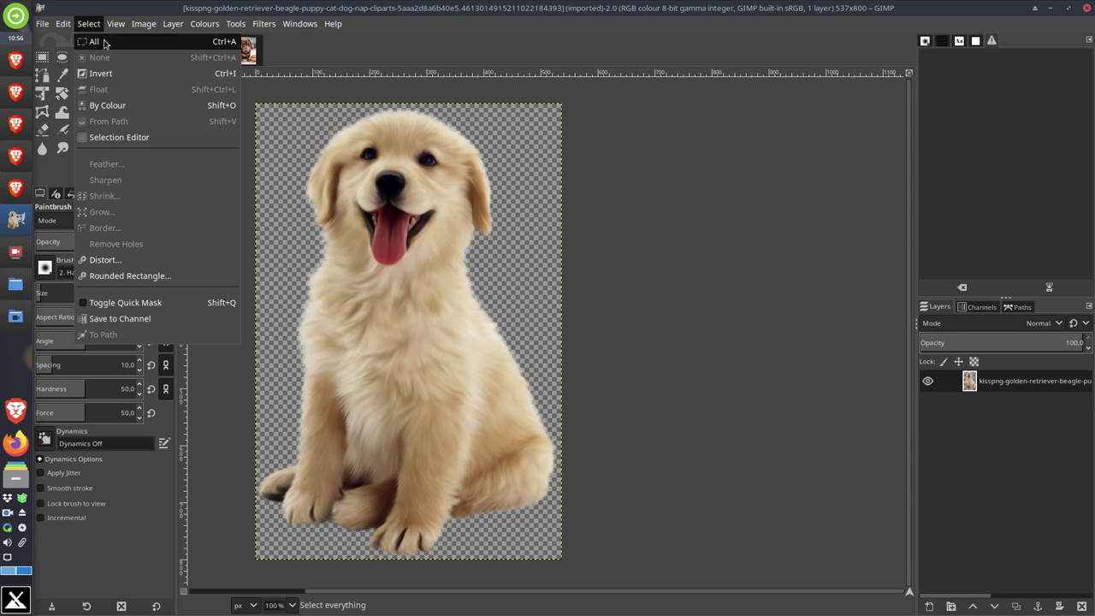
pyautogui.click(101, 42)
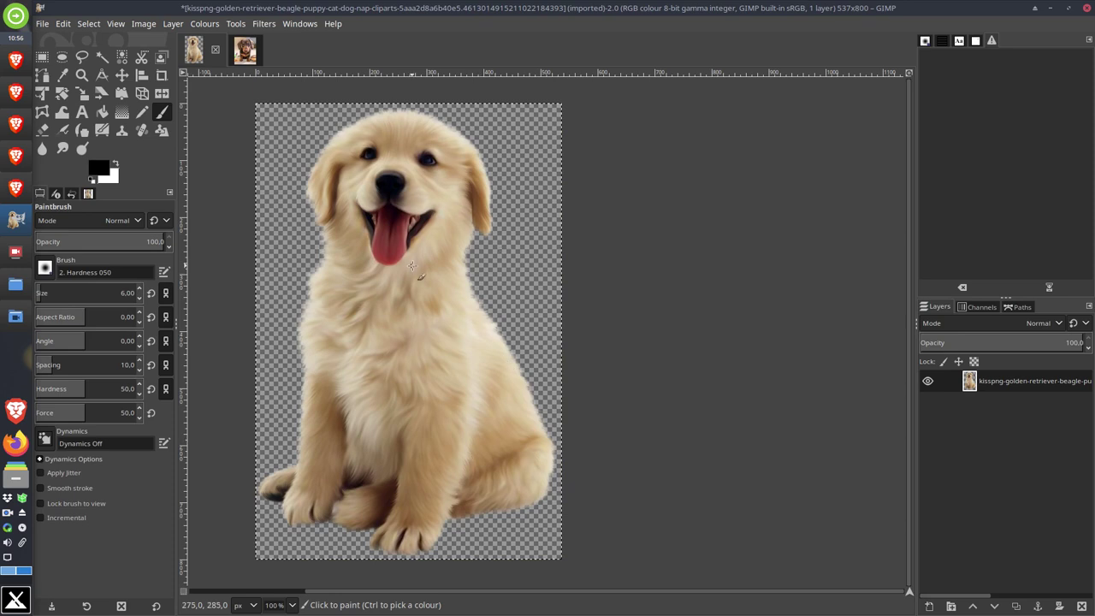
pyautogui.click(67, 26)
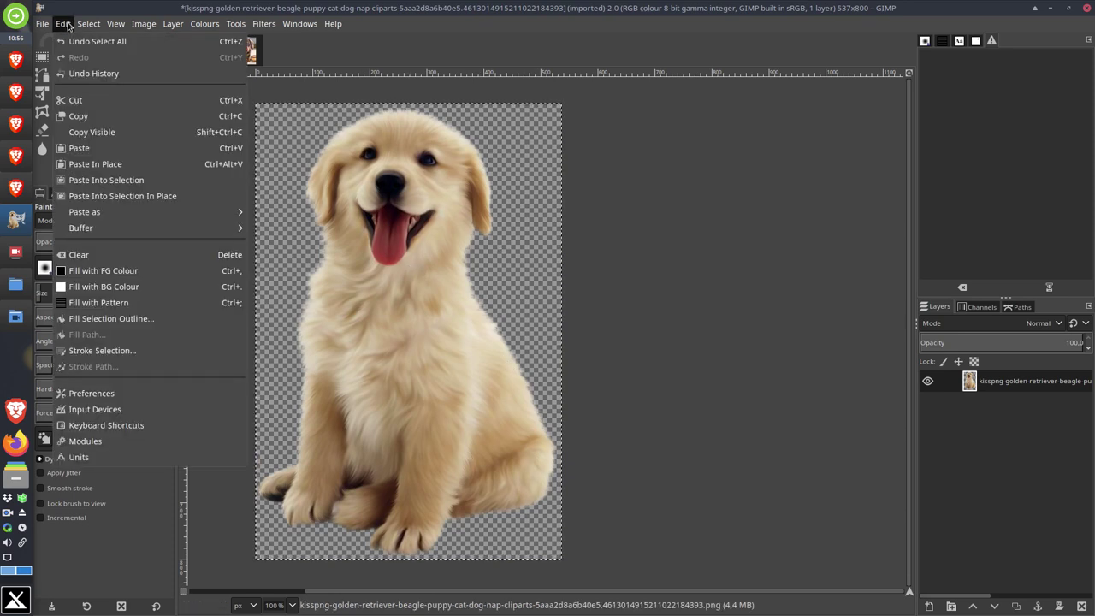
pyautogui.click(115, 116)
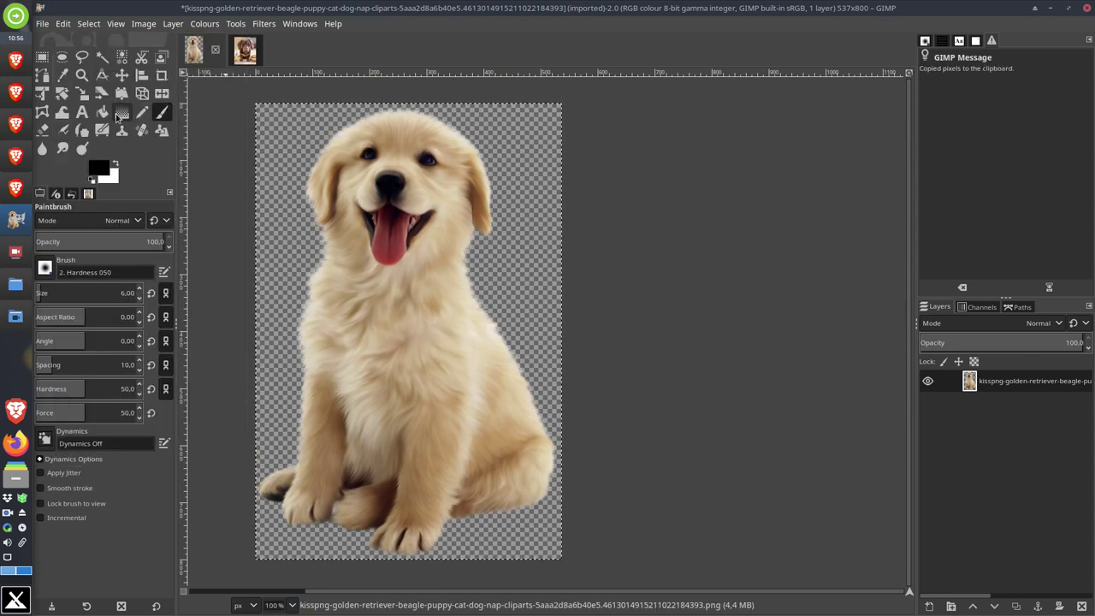
# Paste the golden retriever as a floating selection onto the untitled dachshund image
pyautogui.click(243, 49)
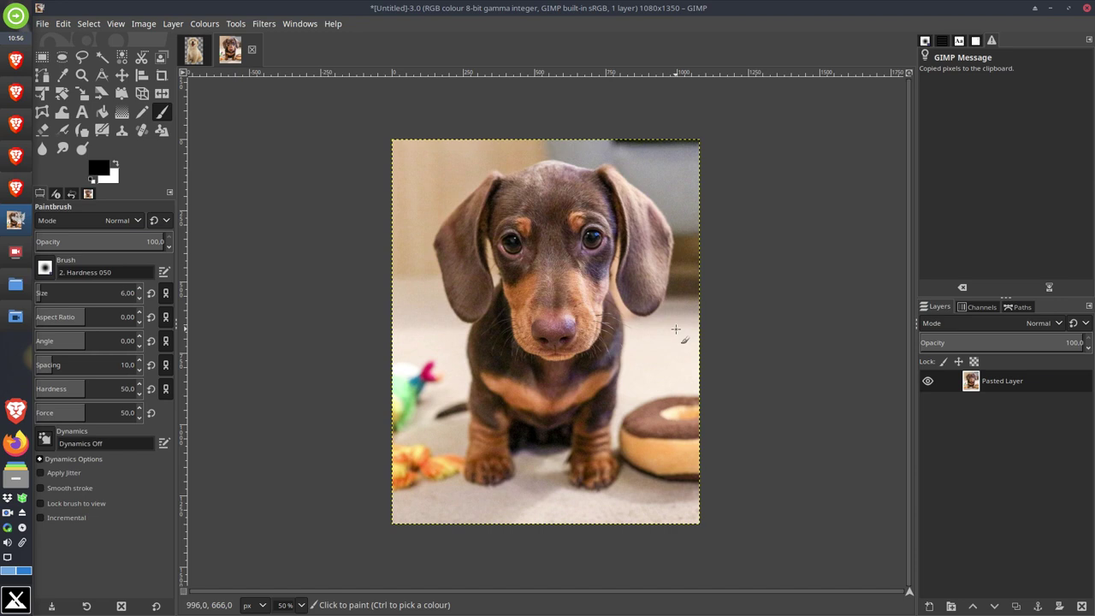
pyautogui.click(63, 24)
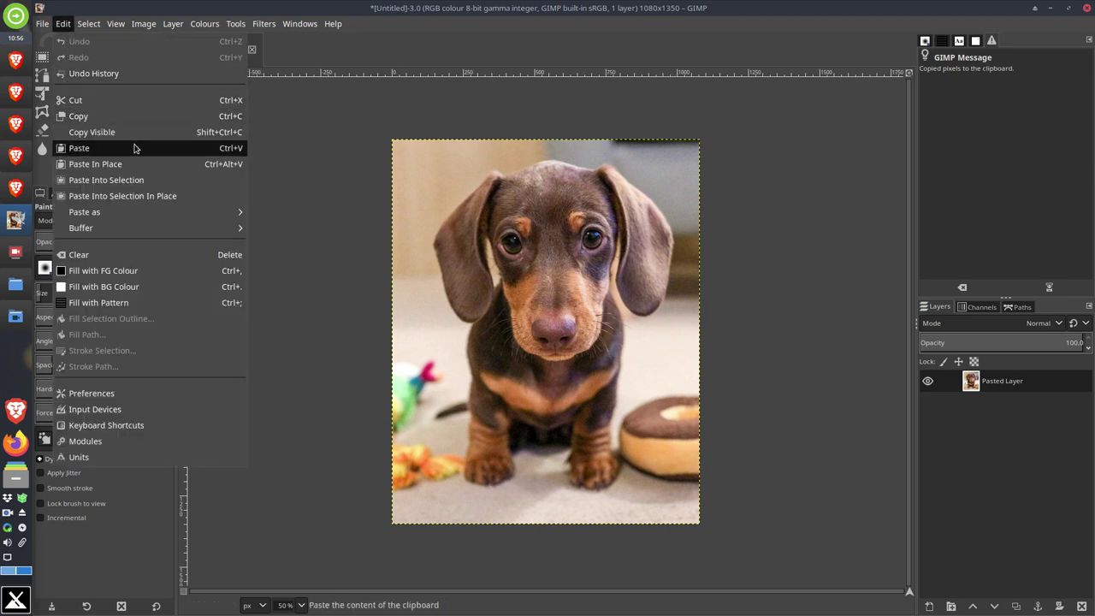
pyautogui.click(79, 148)
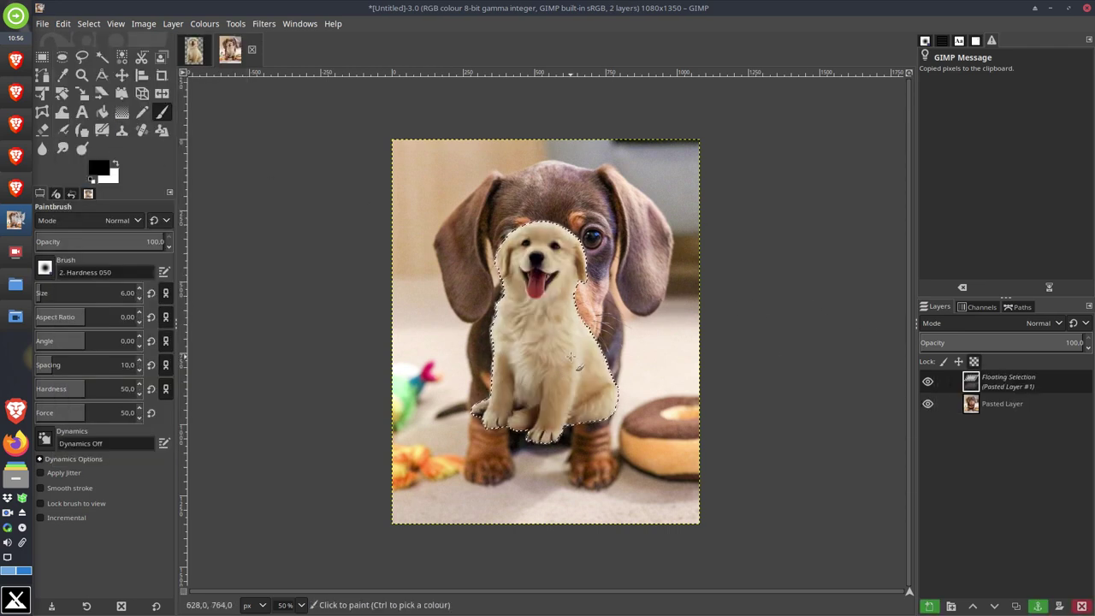
pyautogui.scroll(2, 580, 367)
pyautogui.scroll(-1, 578, 353)
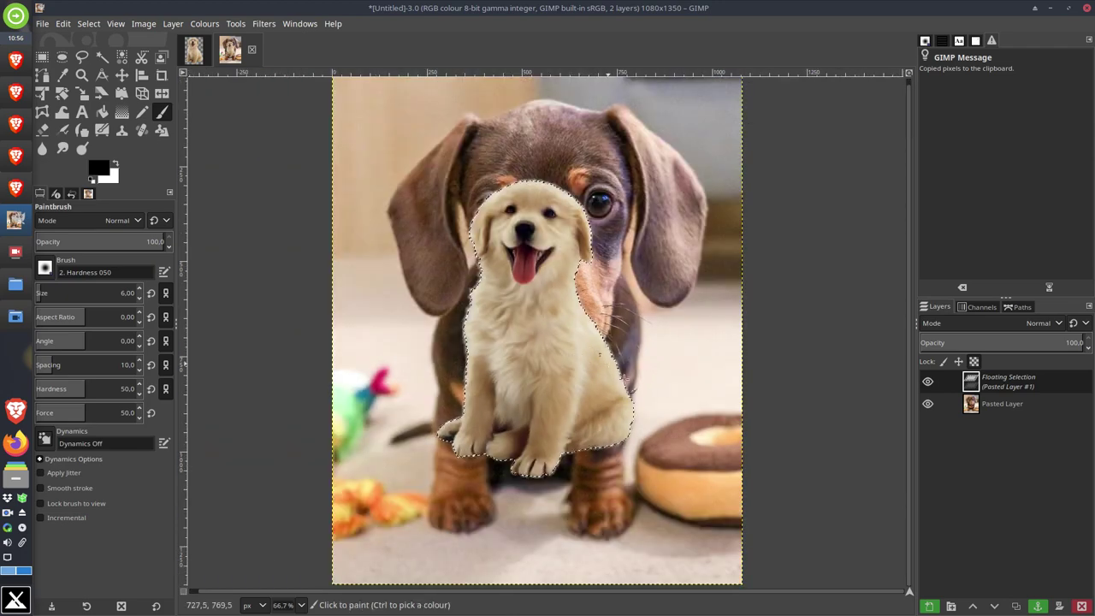
pyautogui.click(1011, 409)
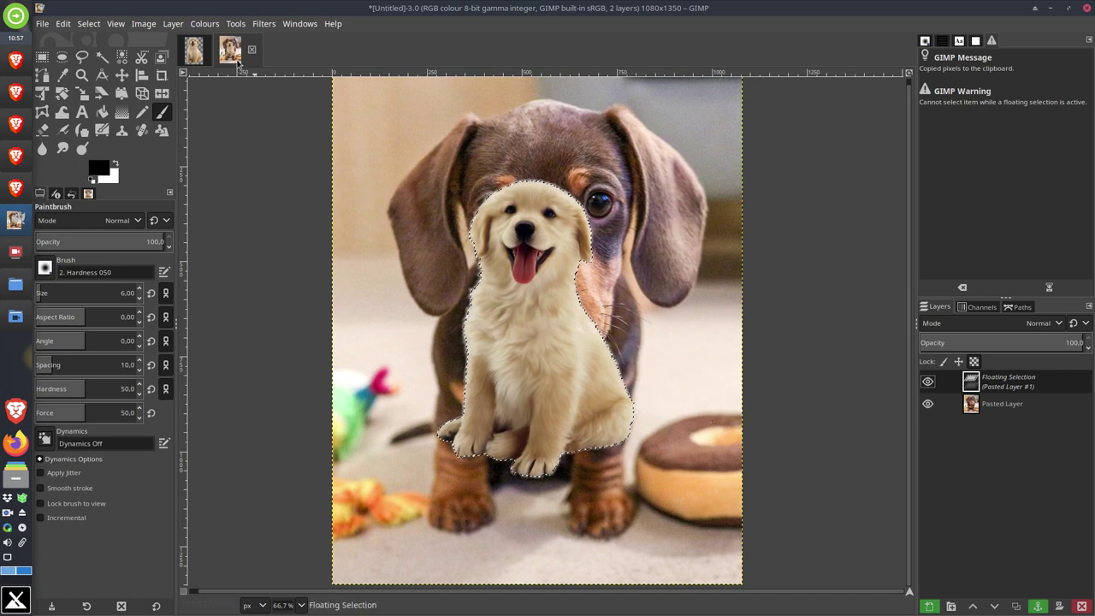
pyautogui.click(194, 49)
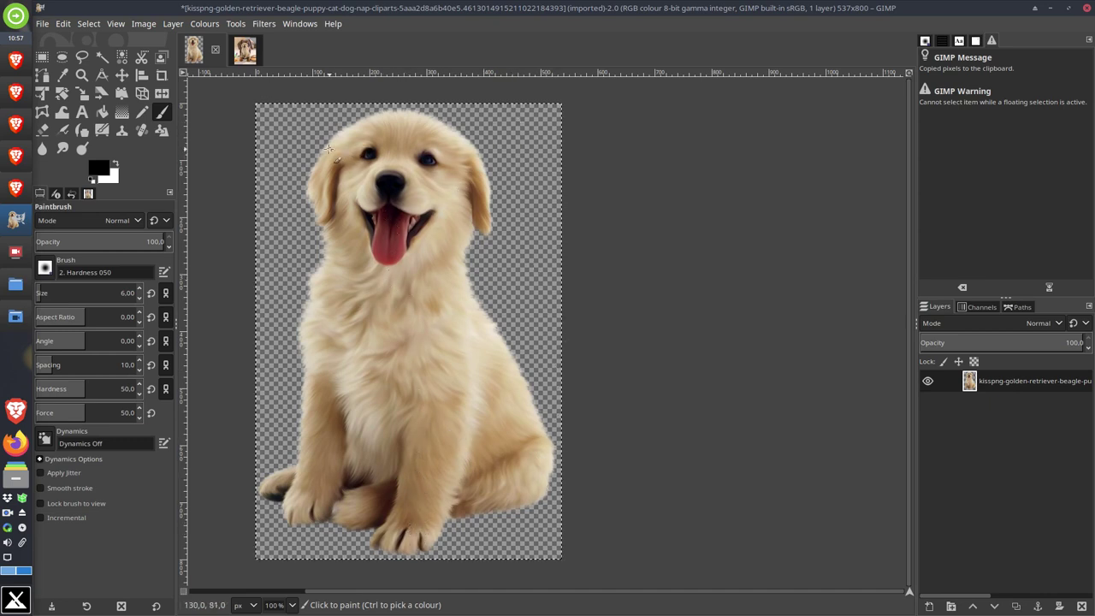
pyautogui.click(244, 50)
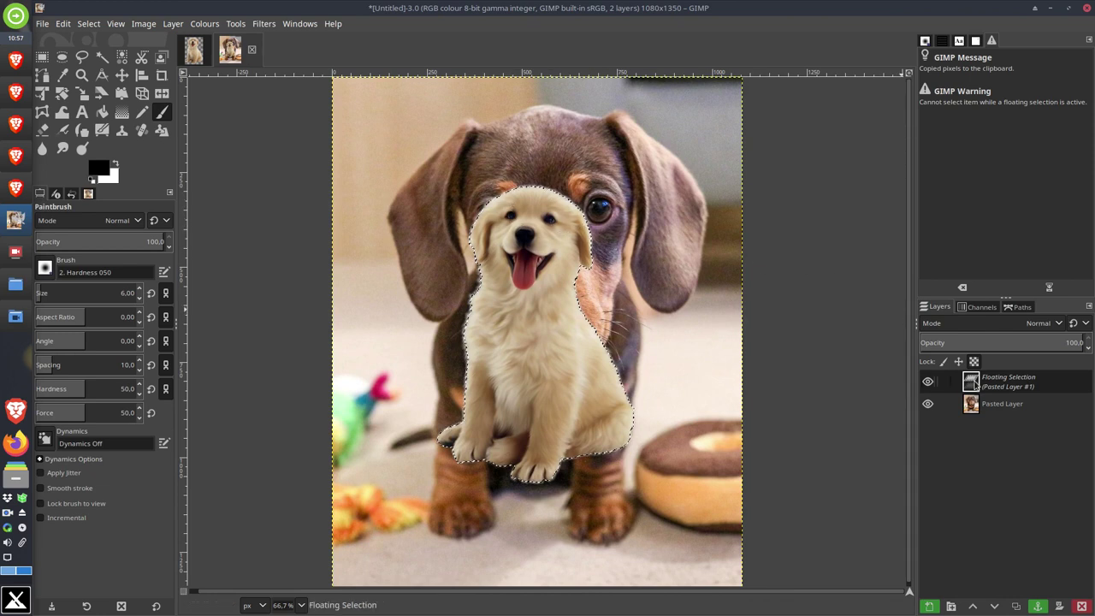
# Nudge the pasted golden retriever over the dachshund, then delete that floating selection
pyautogui.click(122, 75)
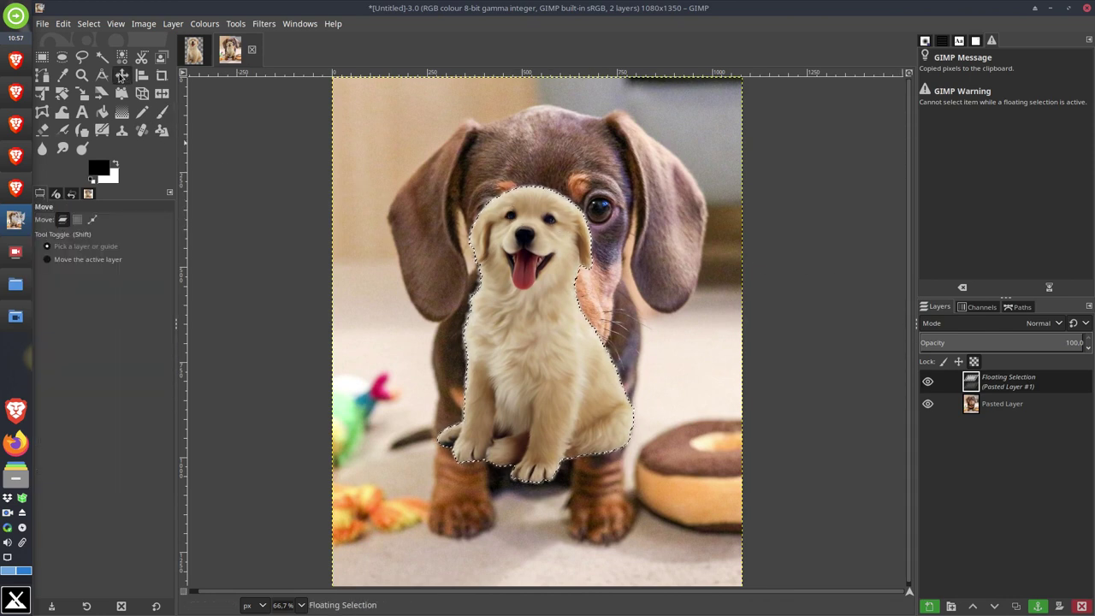
pyautogui.moveTo(460, 293); pyautogui.dragTo(526, 319)
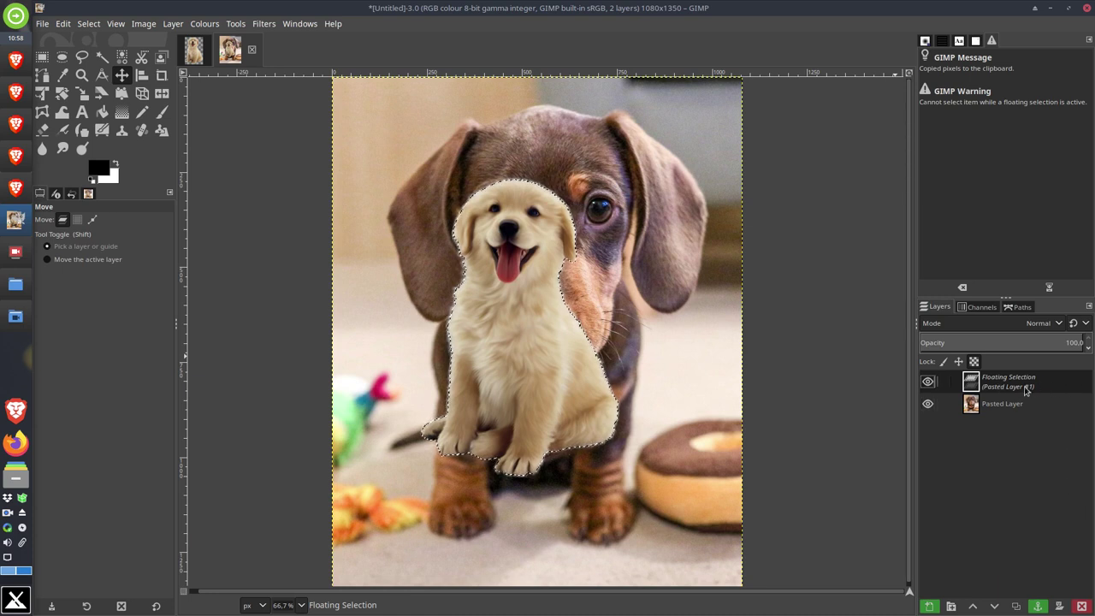
pyautogui.click(1082, 605)
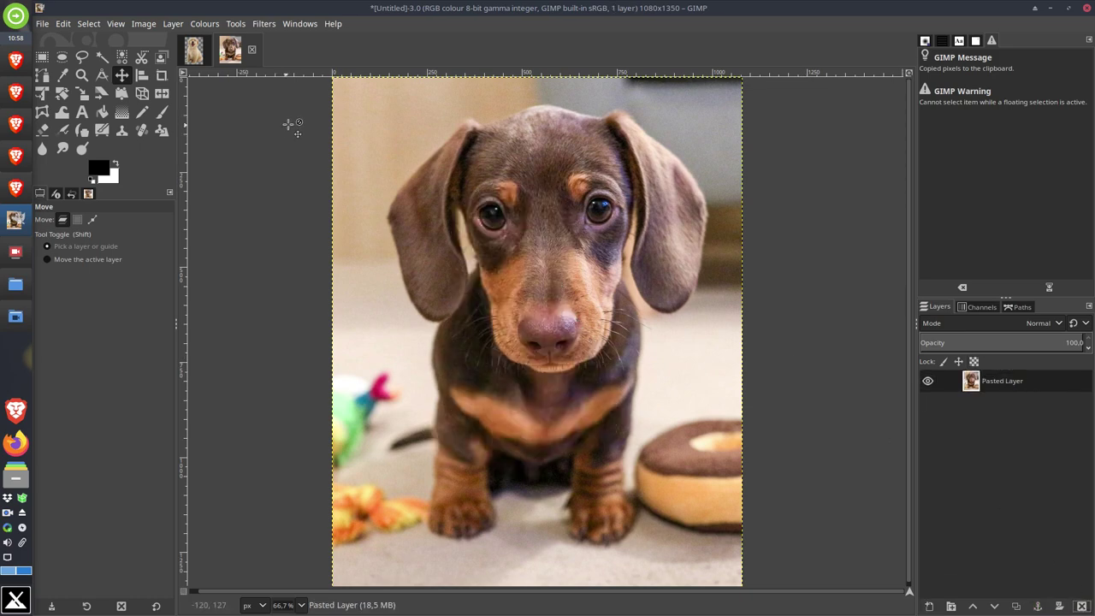
# Bring the kisspng golden retriever PNG back into view
pyautogui.click(199, 51)
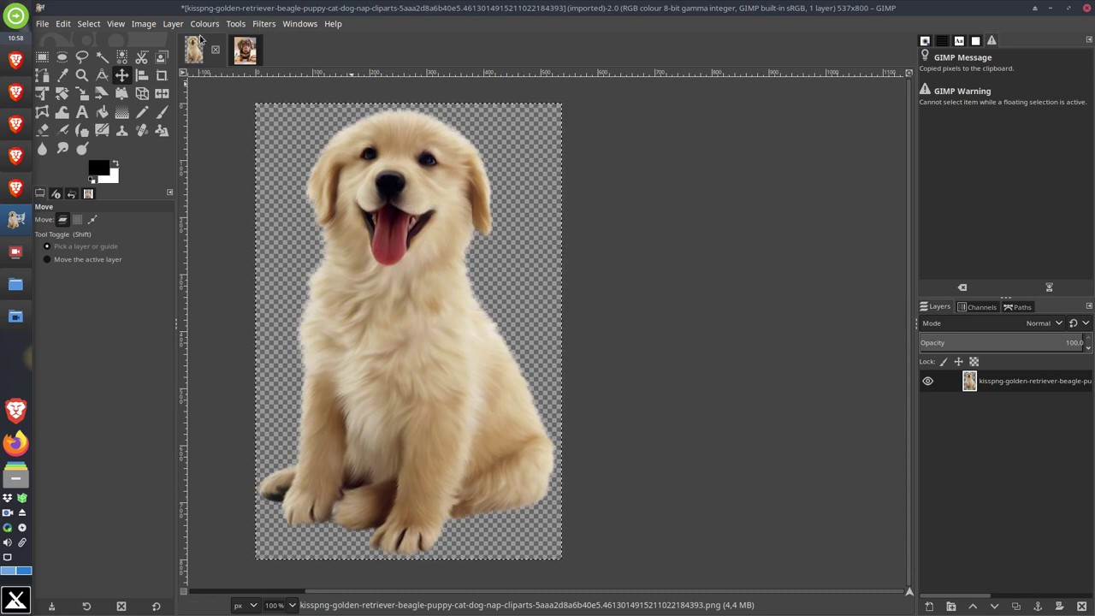
# Remove the golden retriever layer's alpha channel so its background turns solid white
pyautogui.click(175, 25)
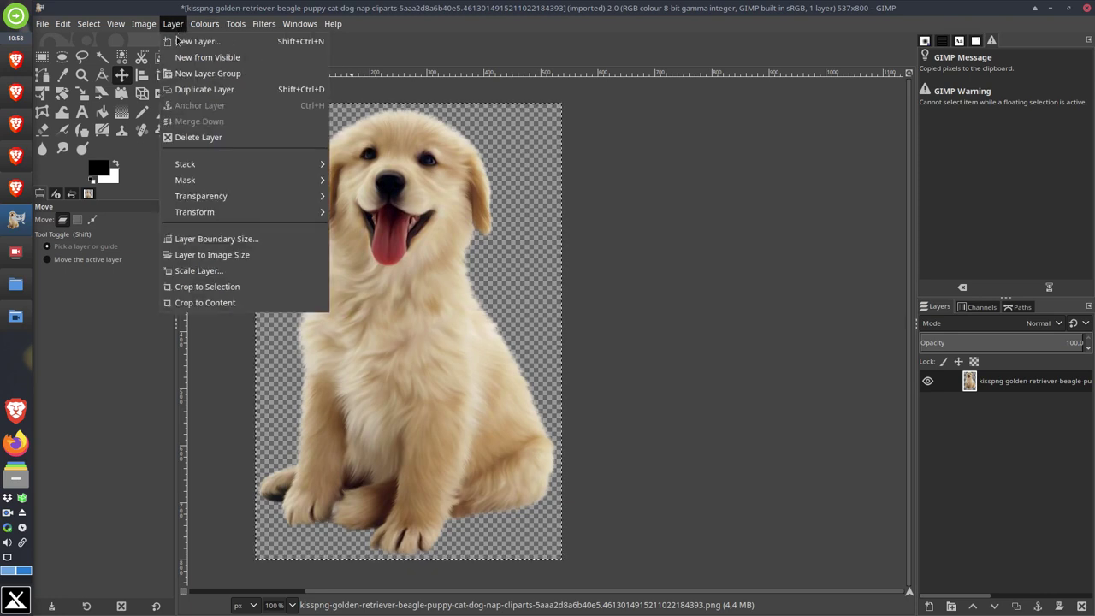
pyautogui.moveTo(191, 200)
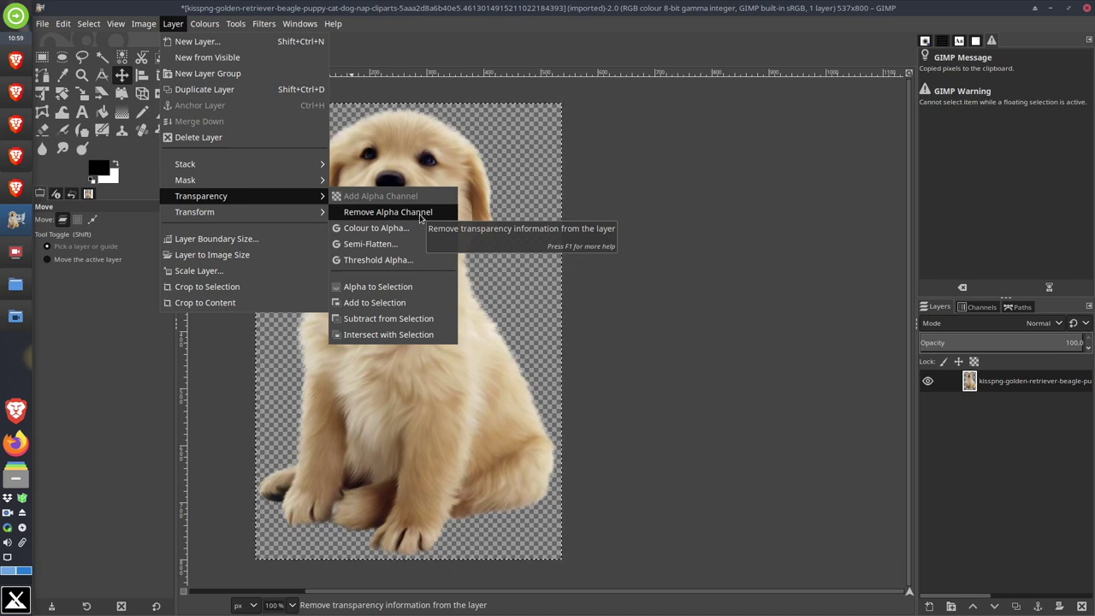
pyautogui.click(420, 212)
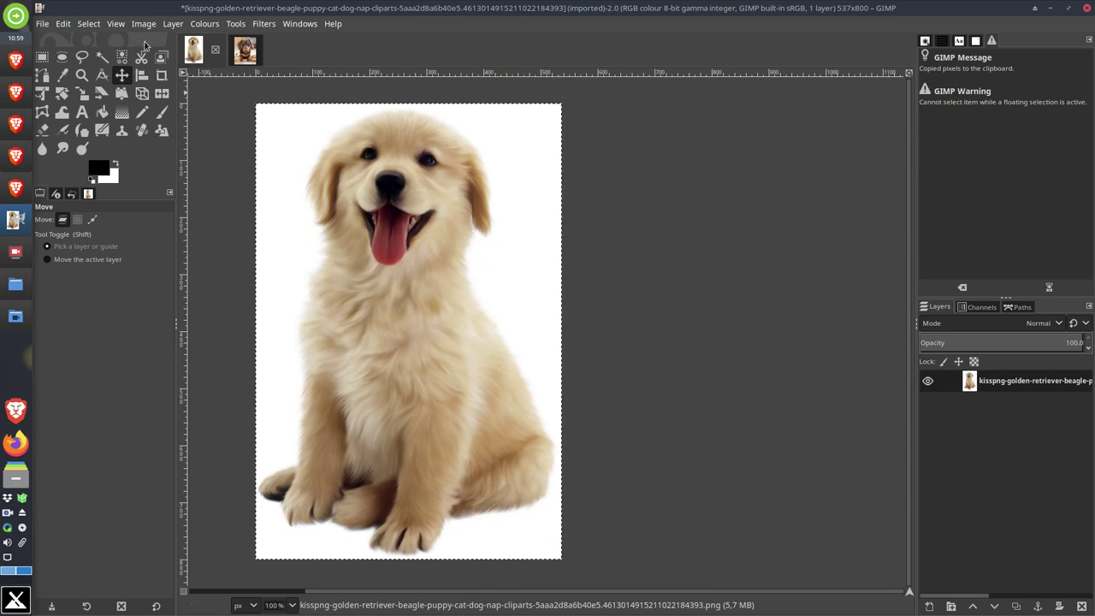
# Select the entire golden retriever image and copy it to the clipboard
pyautogui.click(86, 24)
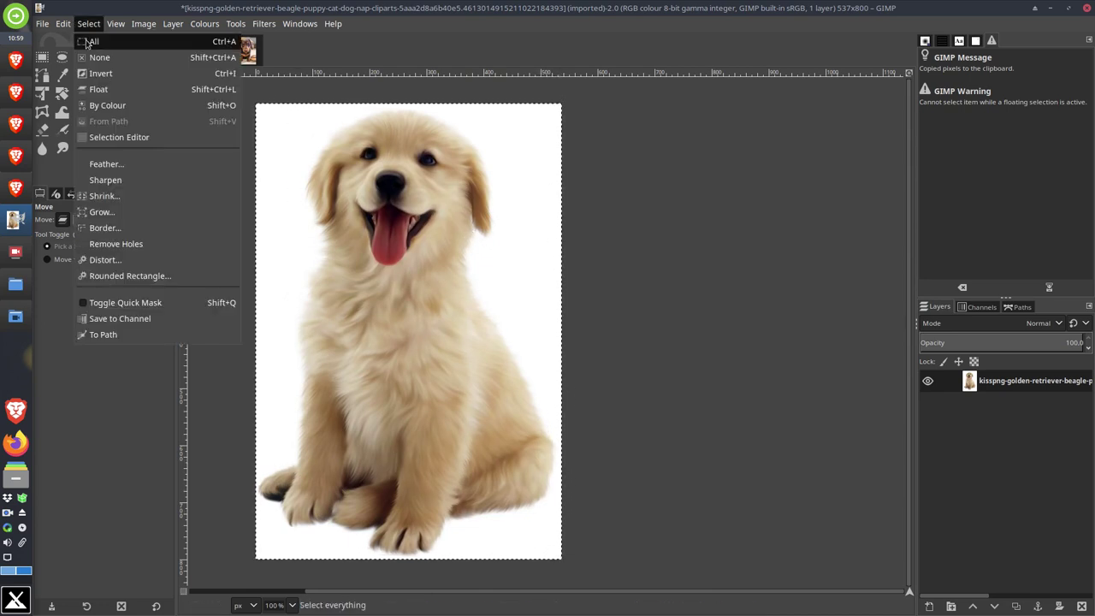
pyautogui.click(89, 42)
pyautogui.click(64, 24)
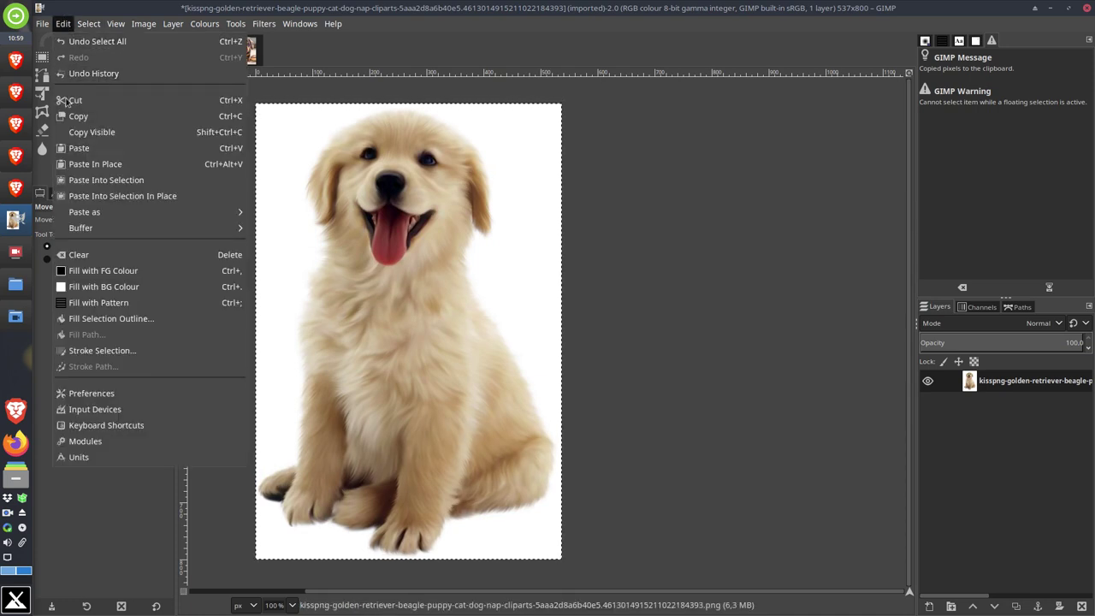
pyautogui.click(75, 116)
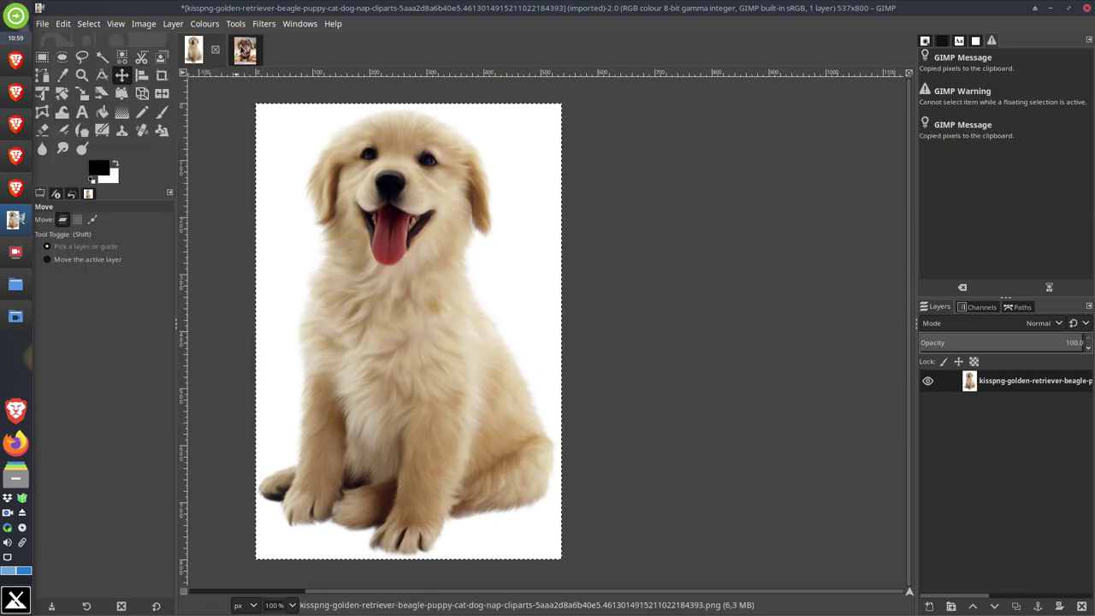
# Paste the white-backed retriever onto the dachshund image, then undo the paste
pyautogui.click(242, 49)
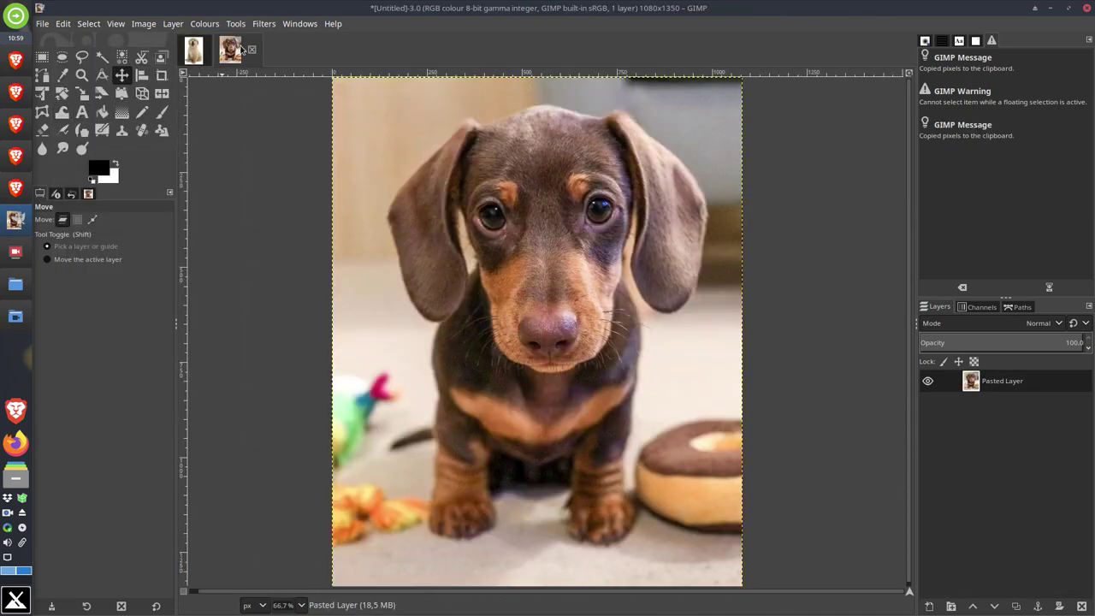
pyautogui.click(62, 23)
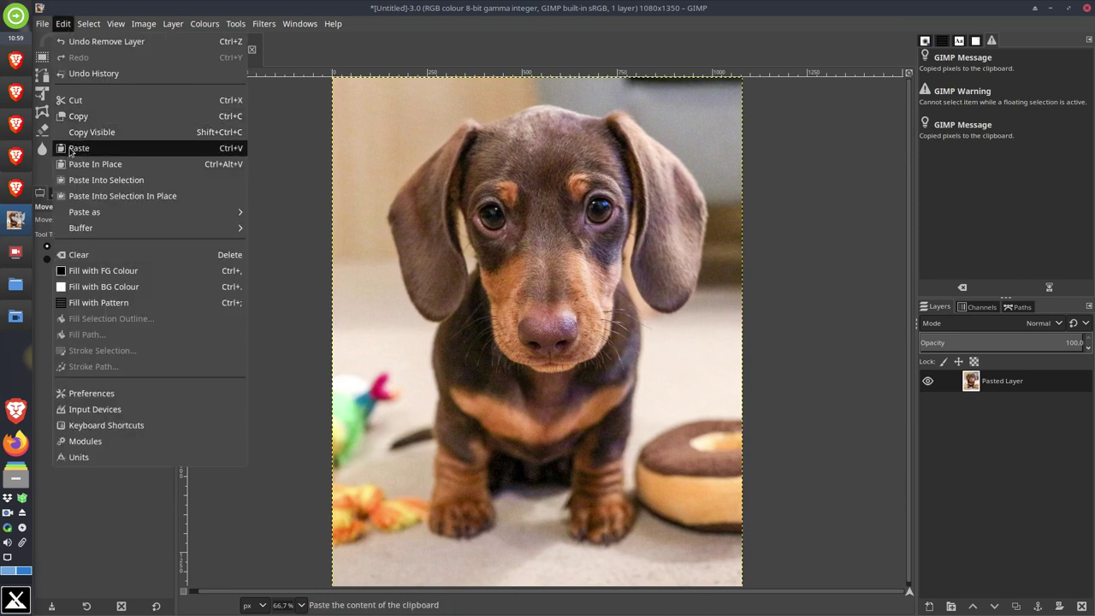
pyautogui.click(78, 148)
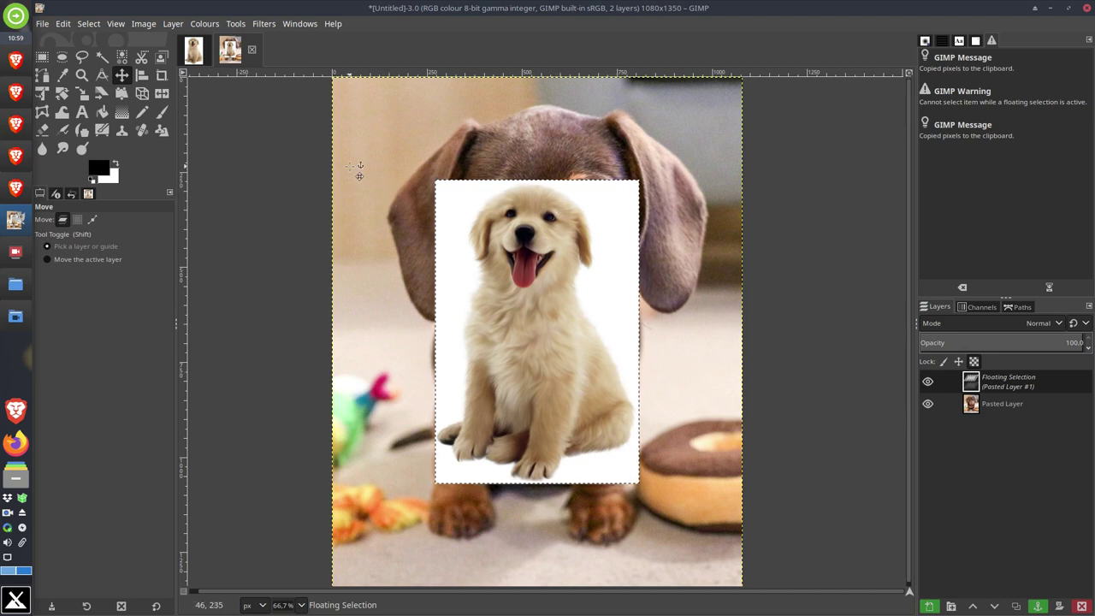
pyautogui.hotkey('ctrl', 'z')
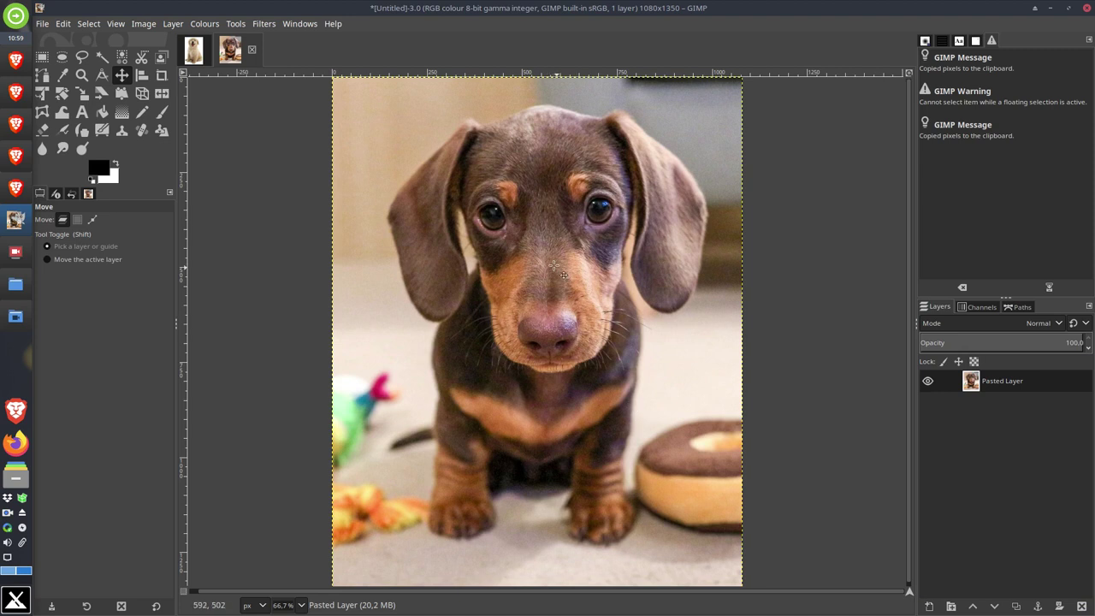
# Look over the dachshund layer's Transparency options without changing anything
pyautogui.click(175, 27)
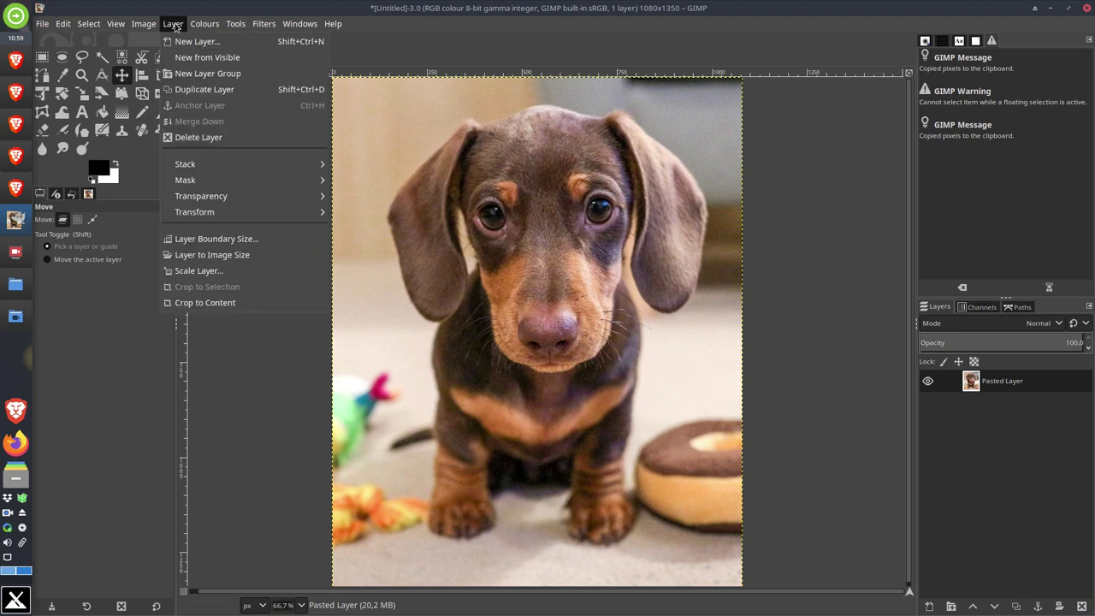
pyautogui.moveTo(221, 199)
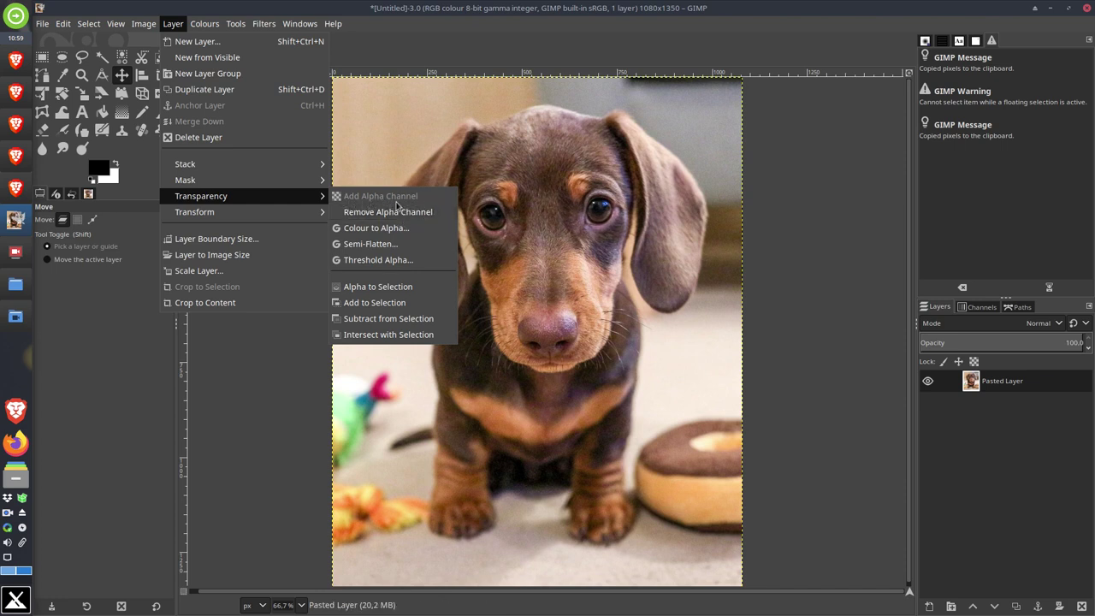
pyautogui.click(173, 23)
# Switch back to the golden retriever image through the Windows menu
pyautogui.click(300, 23)
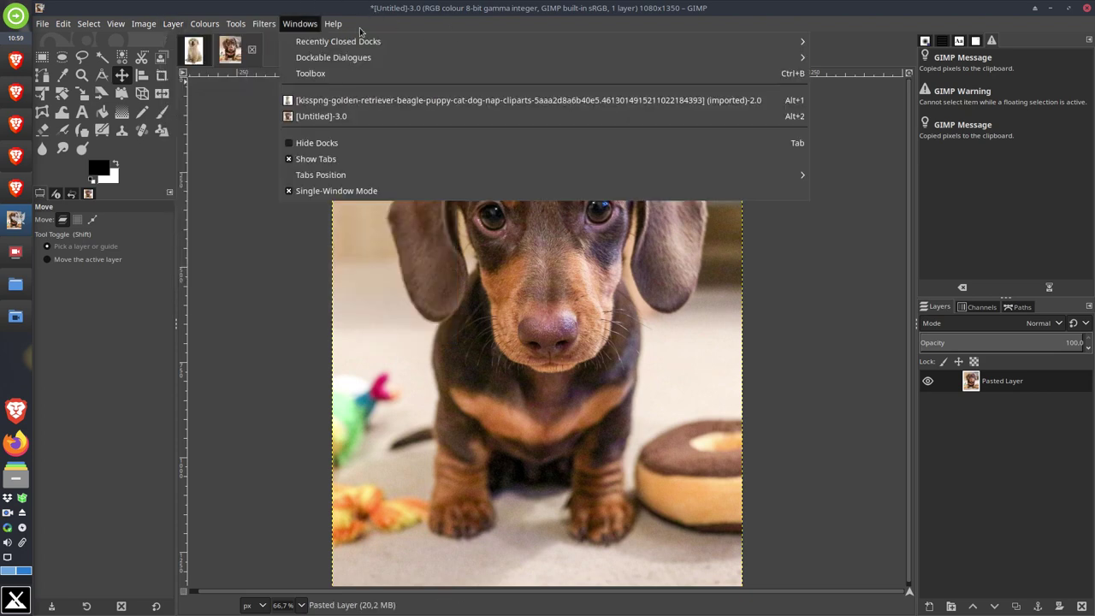
pyautogui.click(191, 50)
pyautogui.click(192, 50)
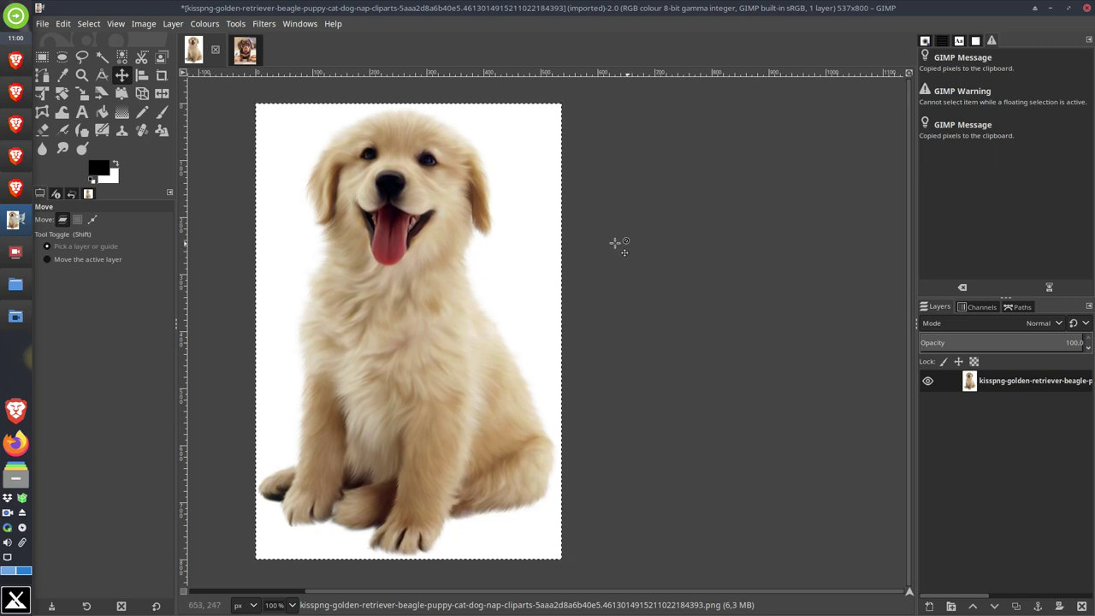
# Undo the alpha removal so the retriever's checkerboard transparency returns
pyautogui.press('alt')
pyautogui.hotkey('ctrl', 'z')
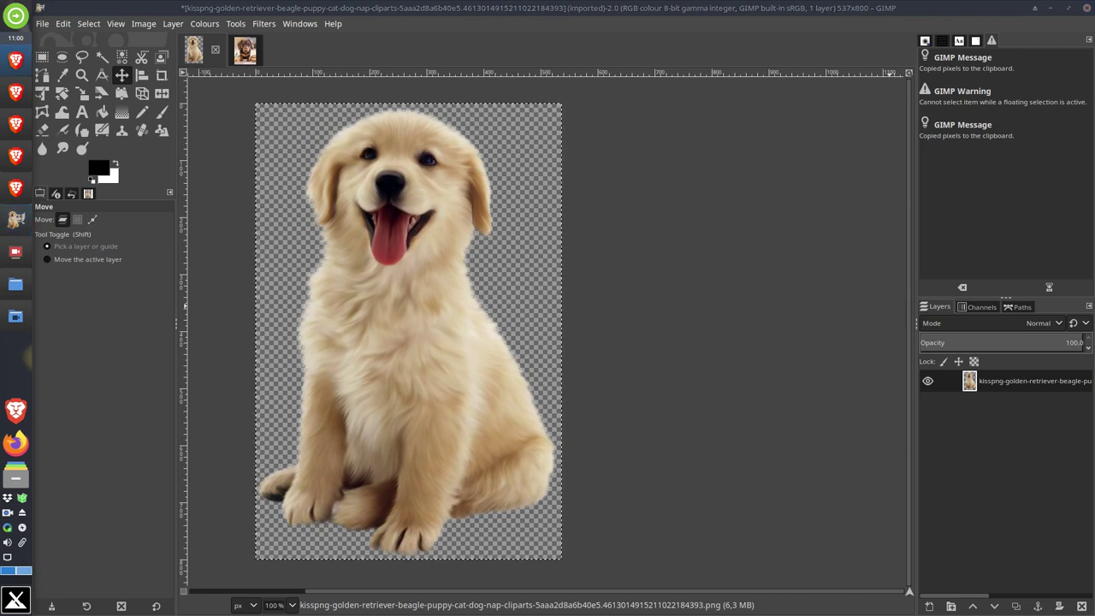
# Close the freepng, JPEG, dachshund and PNG browser windows, leaving the gifsanimados page in front
pyautogui.click(13, 95)
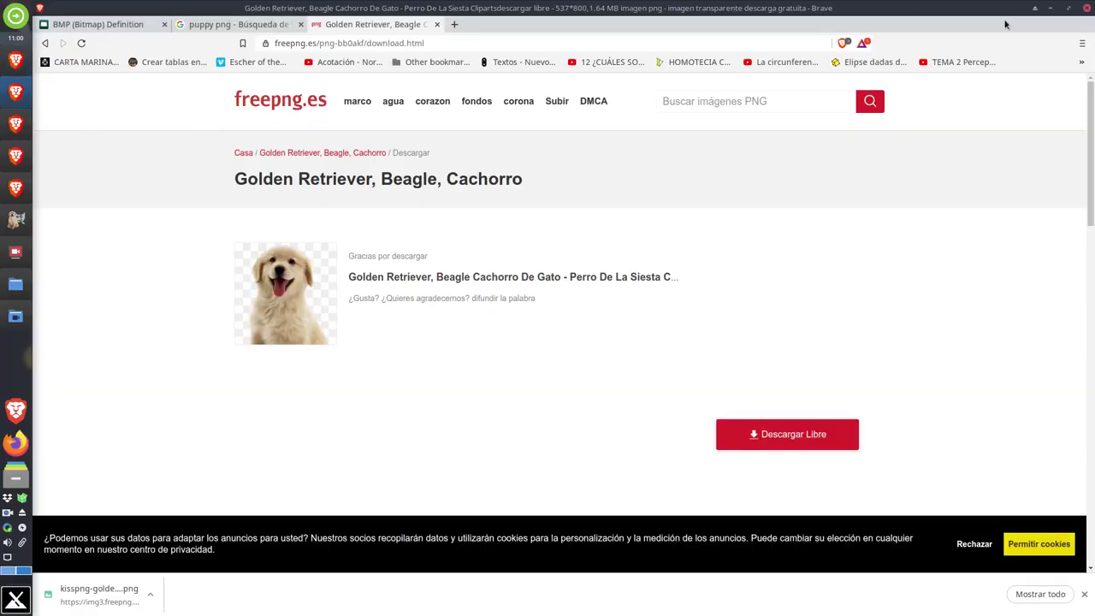
pyautogui.click(1067, 8)
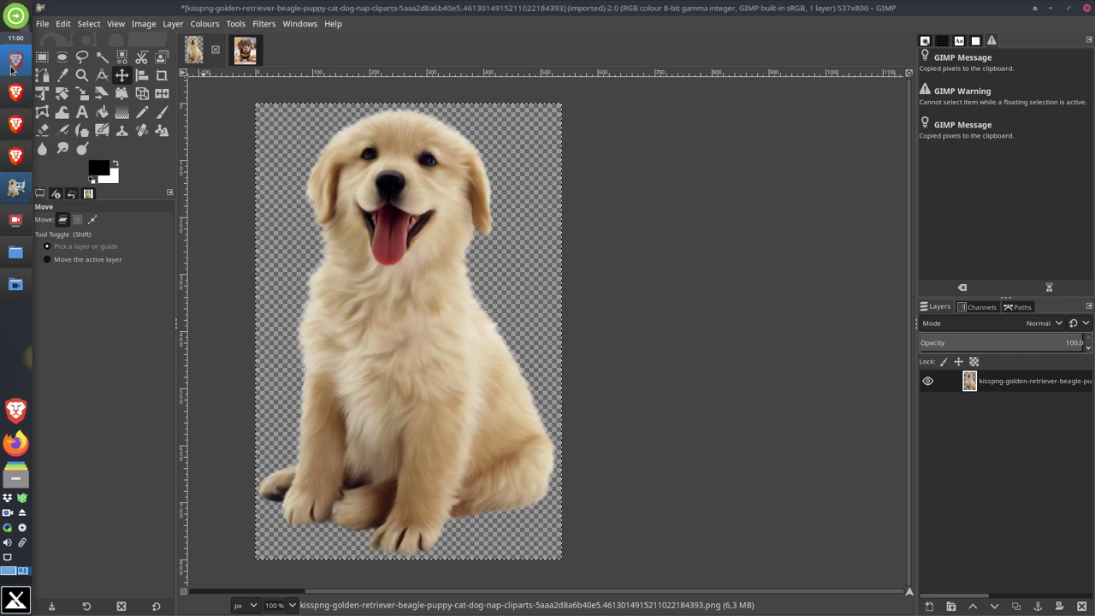
pyautogui.click(8, 91)
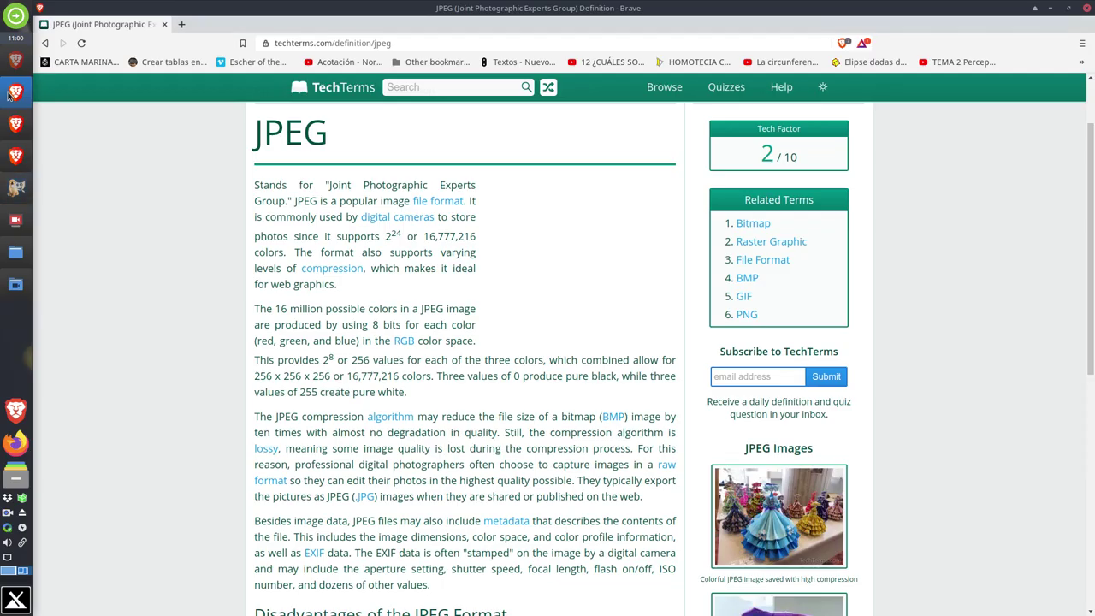
pyautogui.click(1086, 7)
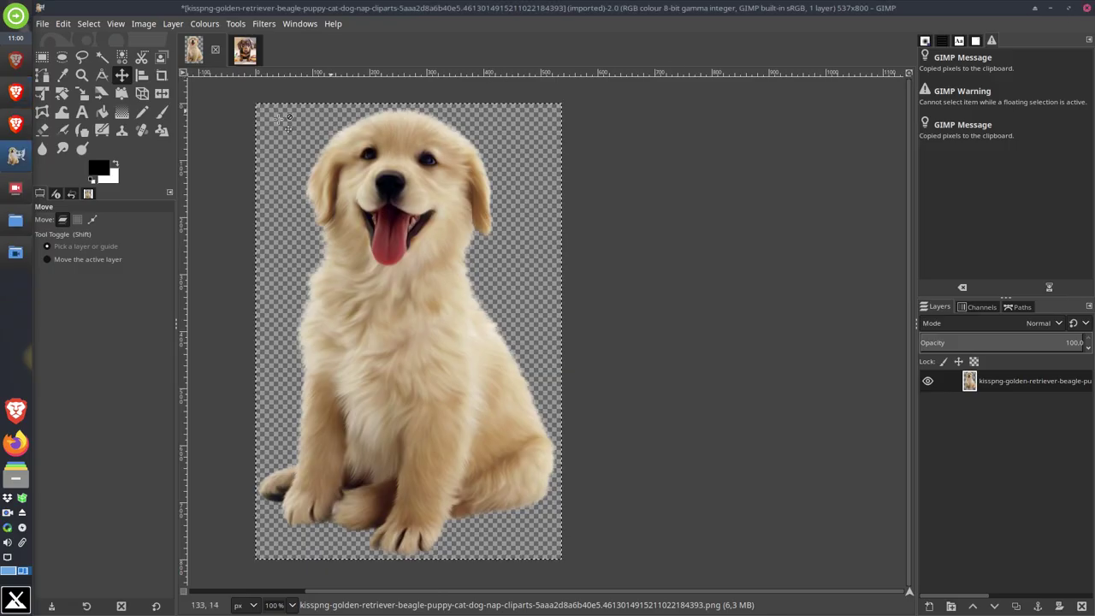
pyautogui.click(15, 92)
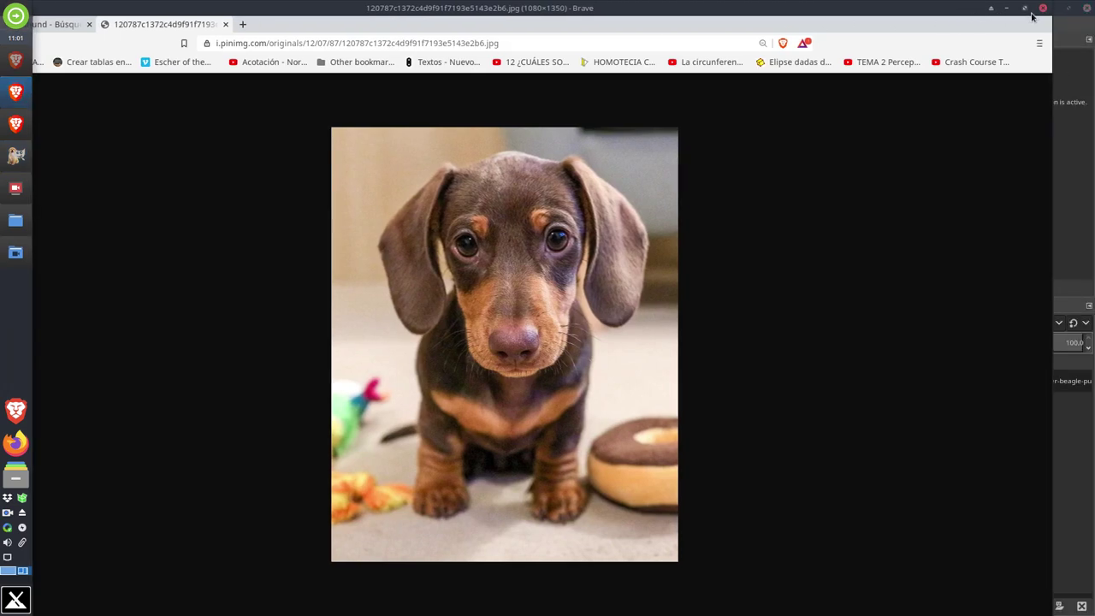
pyautogui.click(1038, 9)
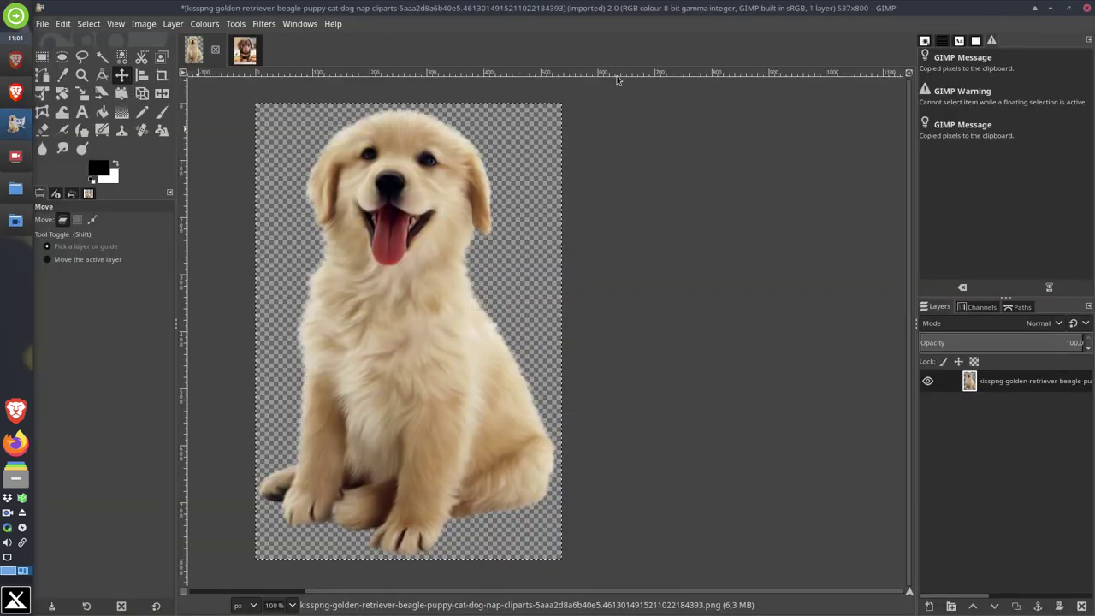
pyautogui.click(19, 98)
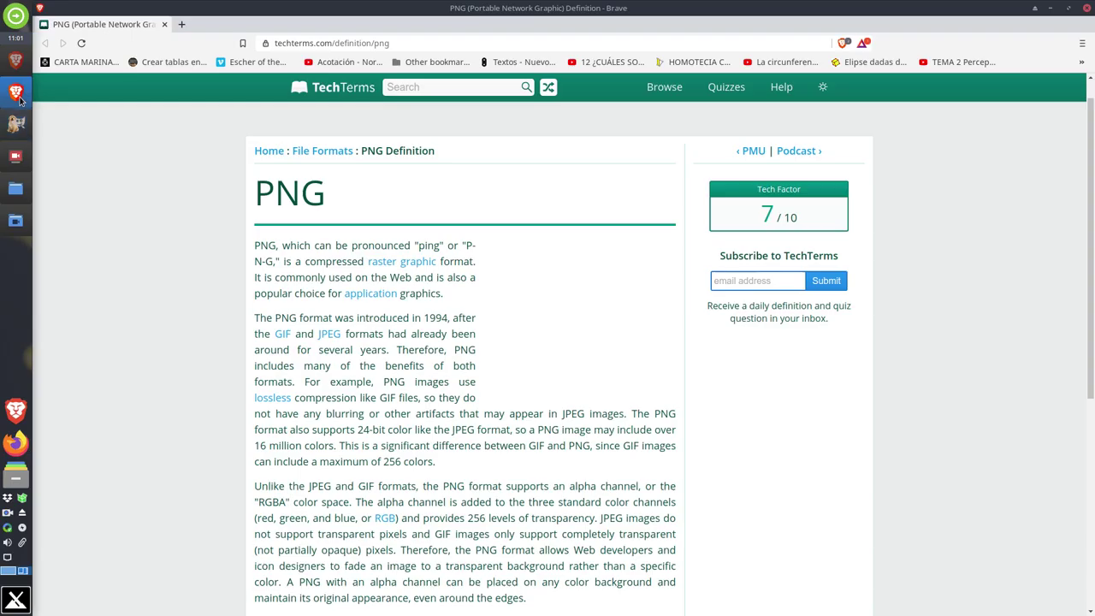
pyautogui.click(1086, 7)
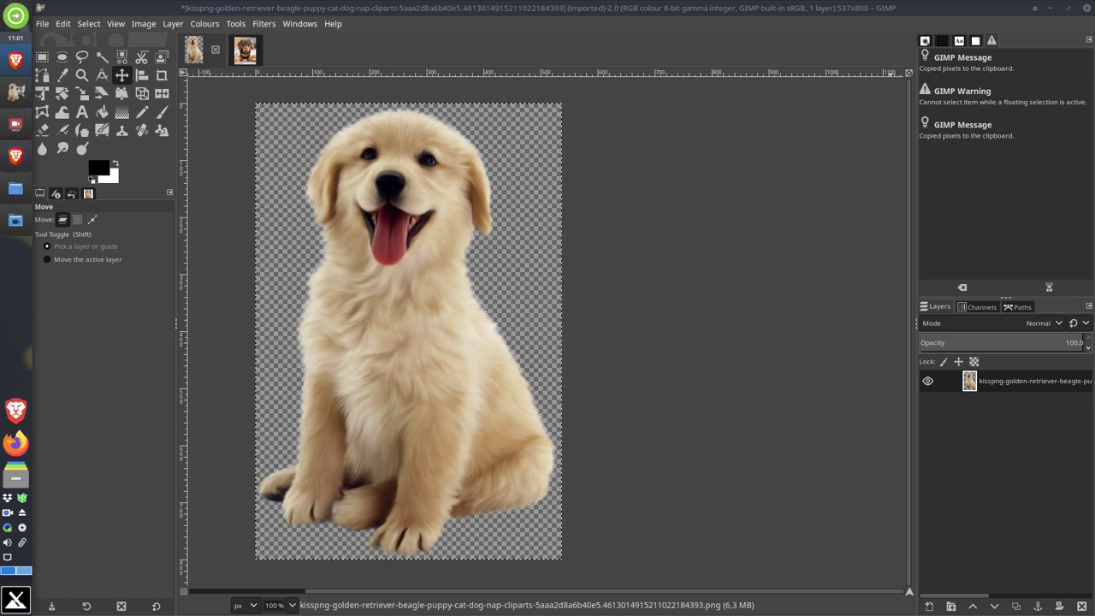
pyautogui.hotkey('alt', 'Tab')
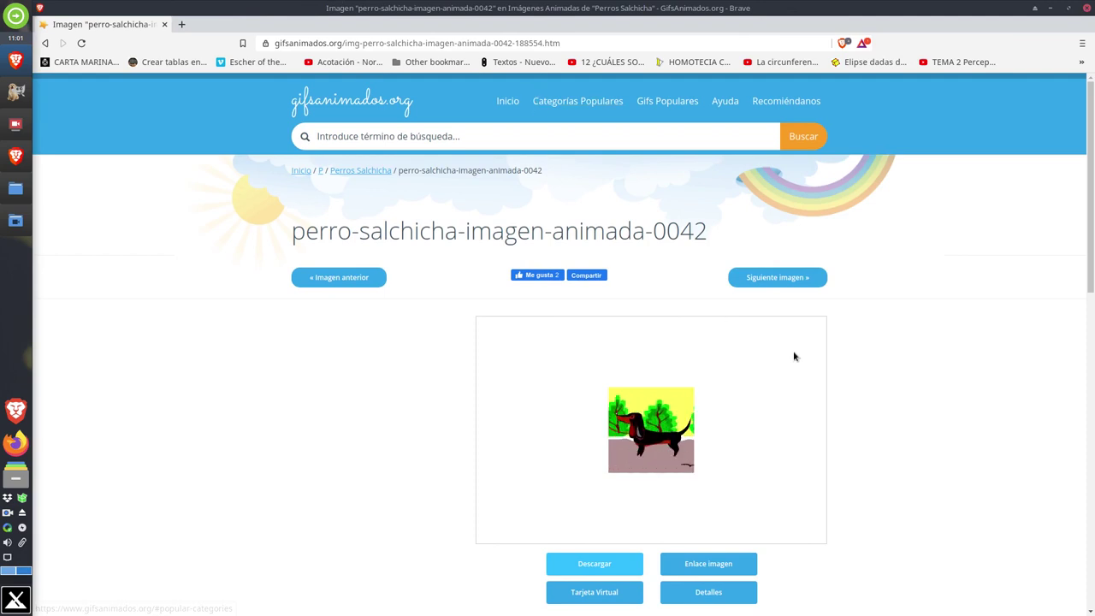
# Zoom the gifsanimados page to about 133% so the dachshund GIF looks bigger
pyautogui.scroll(-3, 778, 337)
pyautogui.hotkey('ctrl', '+')
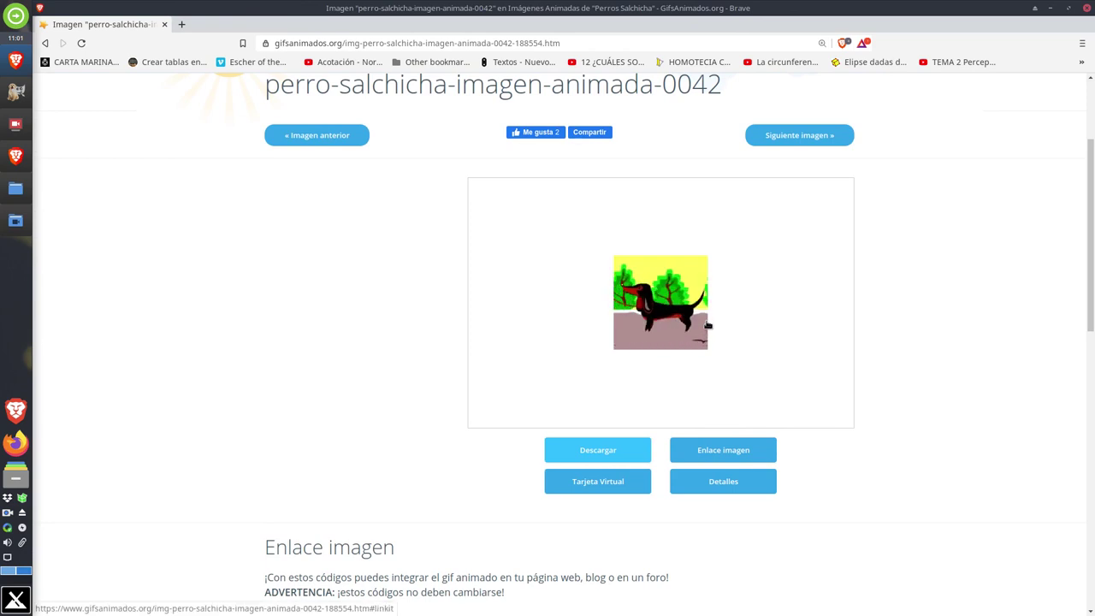
pyautogui.hotkey('ctrl', '+')
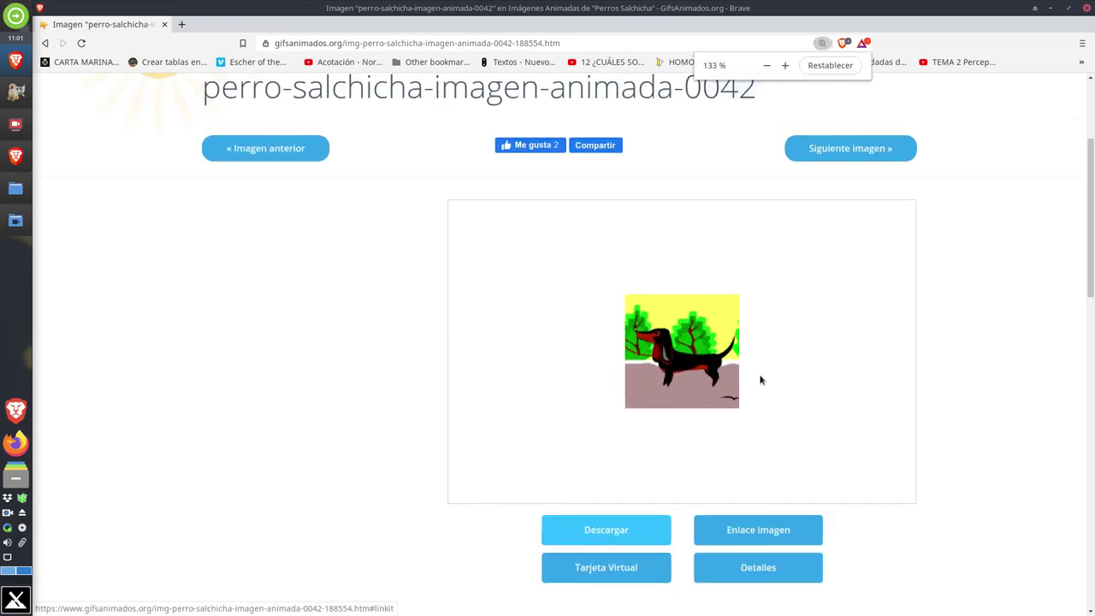
pyautogui.scroll(1, 760, 377)
pyautogui.scroll(-2, 758, 372)
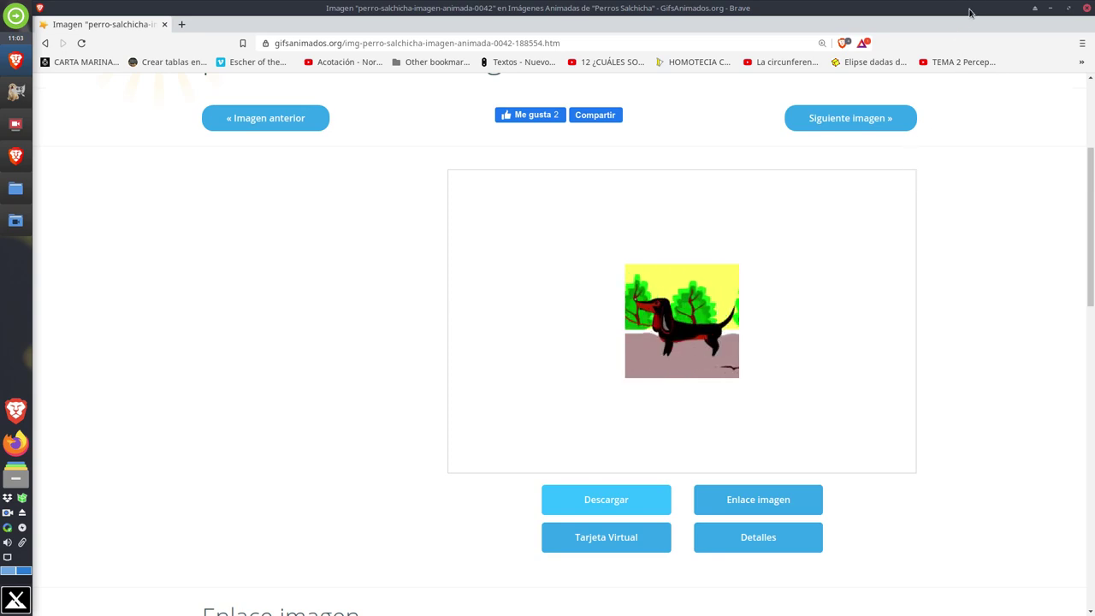
# Close the gifsanimados GIF window to return to GIMP
pyautogui.click(1086, 8)
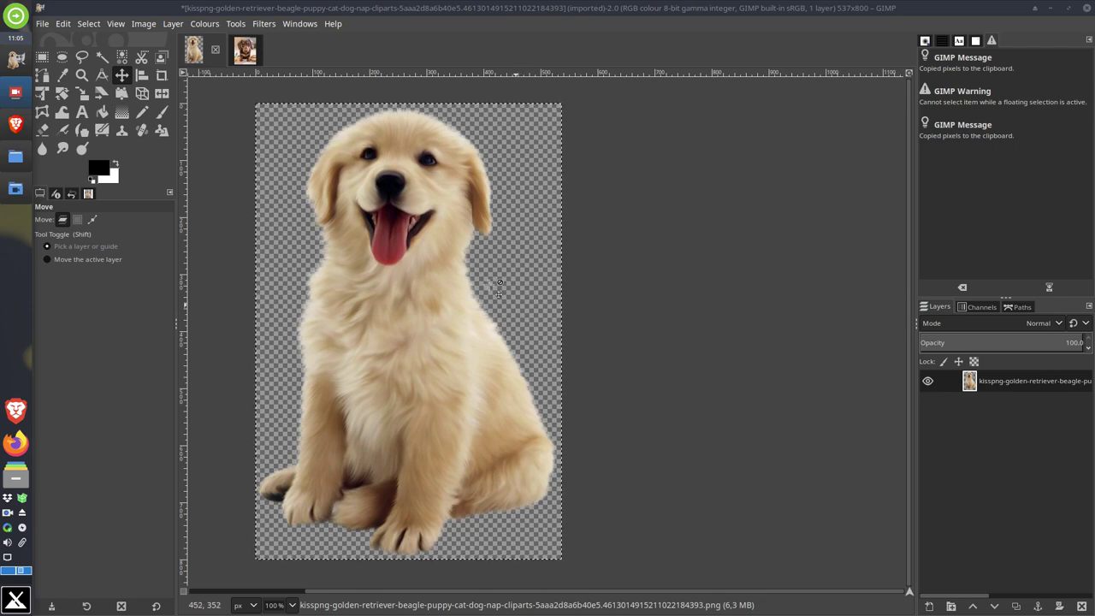
# Bring the untitled 1080×1350 dachshund image to the front
pyautogui.click(245, 49)
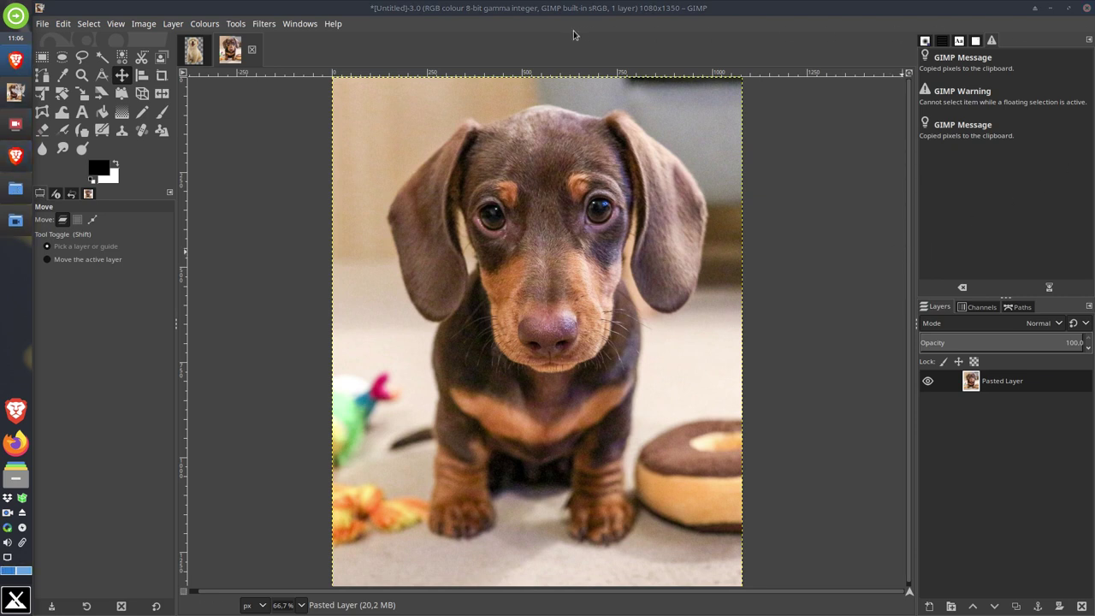
# Maximize Brave and close the puppy dachshund png tab, leaving the descargar gif animado results
pyautogui.moveTo(1087, 12); pyautogui.dragTo(814, 12)
pyautogui.doubleClick(814, 12)
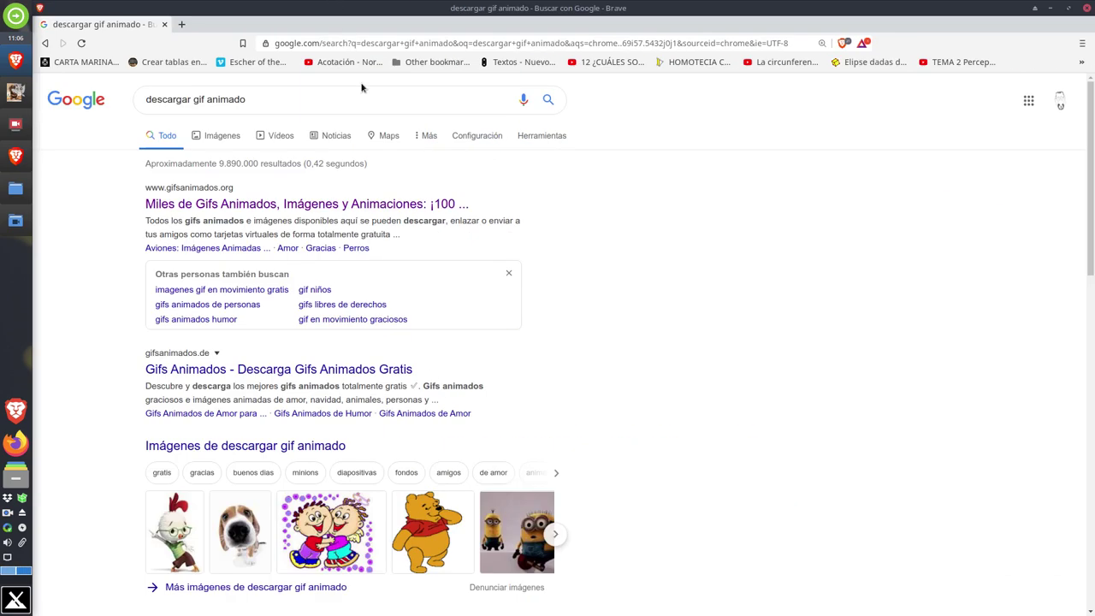
pyautogui.scroll(-3, 224, 270)
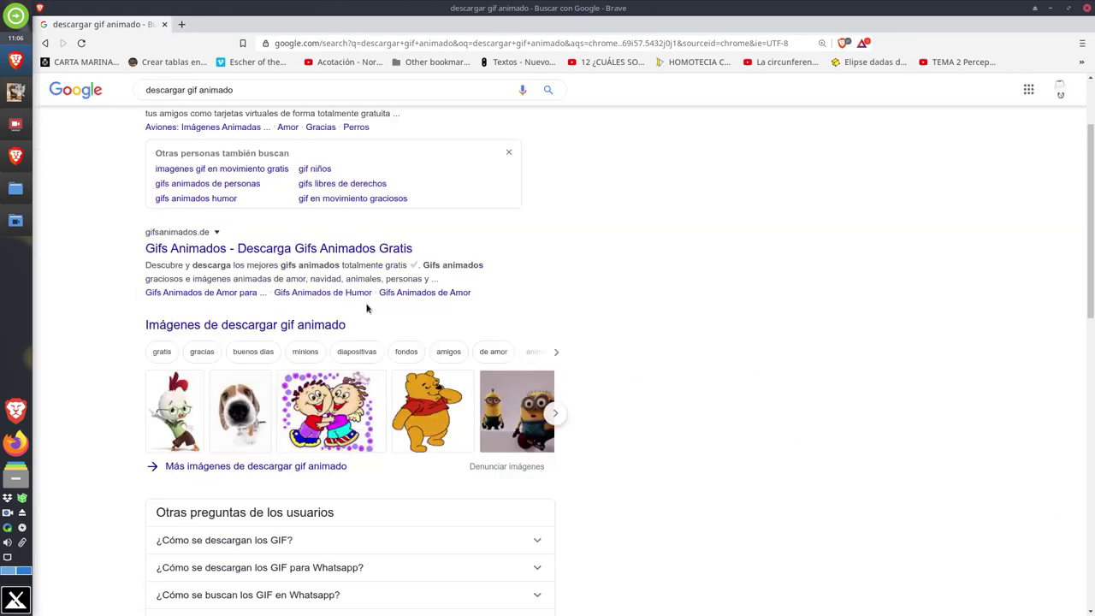
pyautogui.scroll(3, 564, 268)
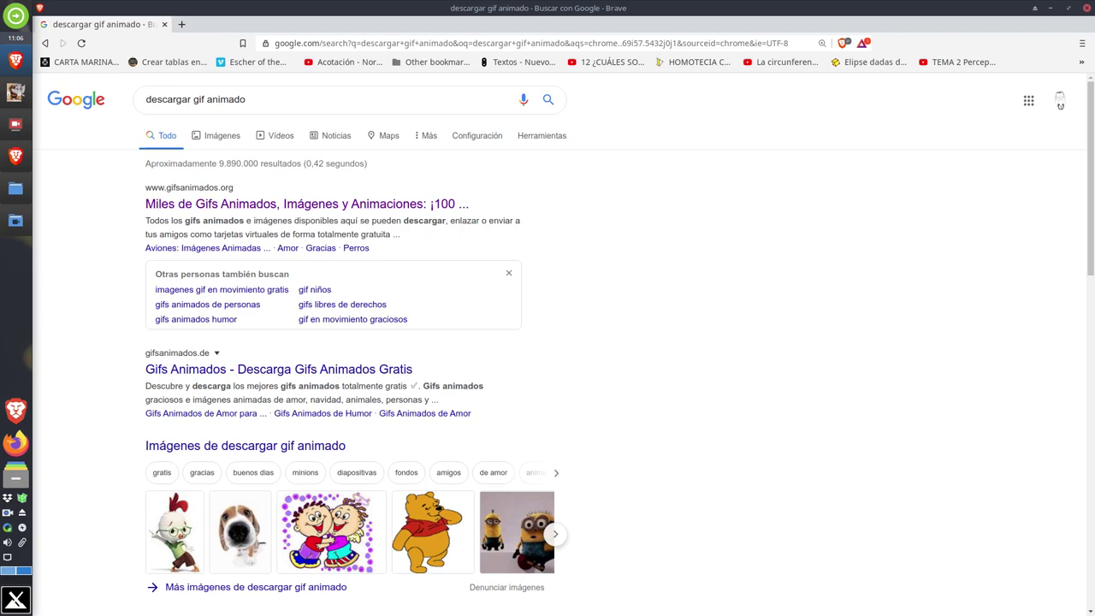
pyautogui.hotkey('alt', 'Tab')
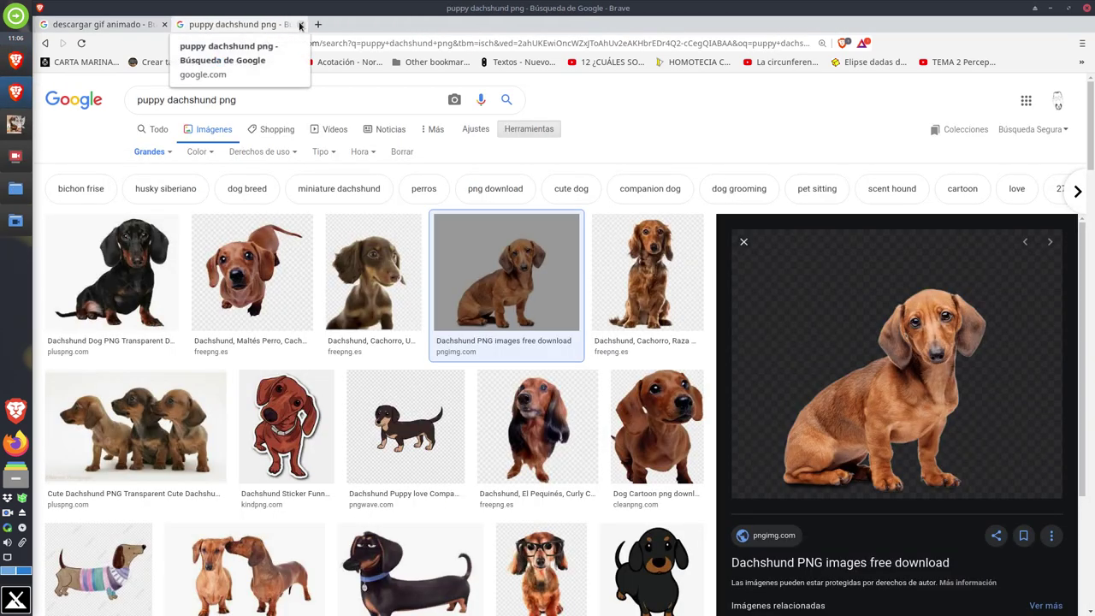
pyautogui.click(300, 25)
# Bring GIMP's untitled 1080×1350 dachshund image back in front of the browser
pyautogui.hotkey('alt', 'Tab')
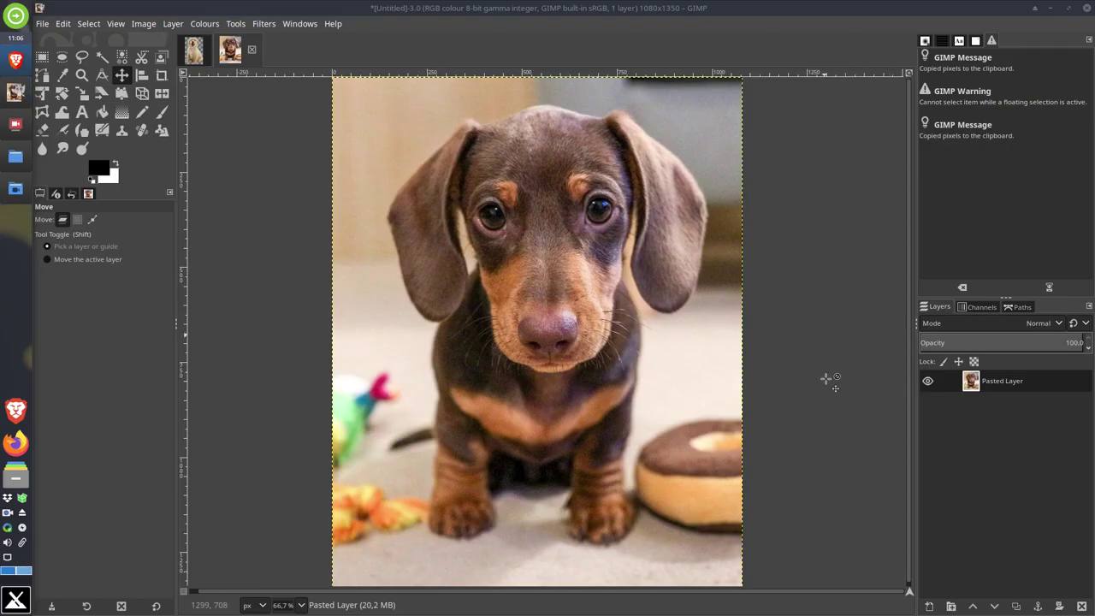